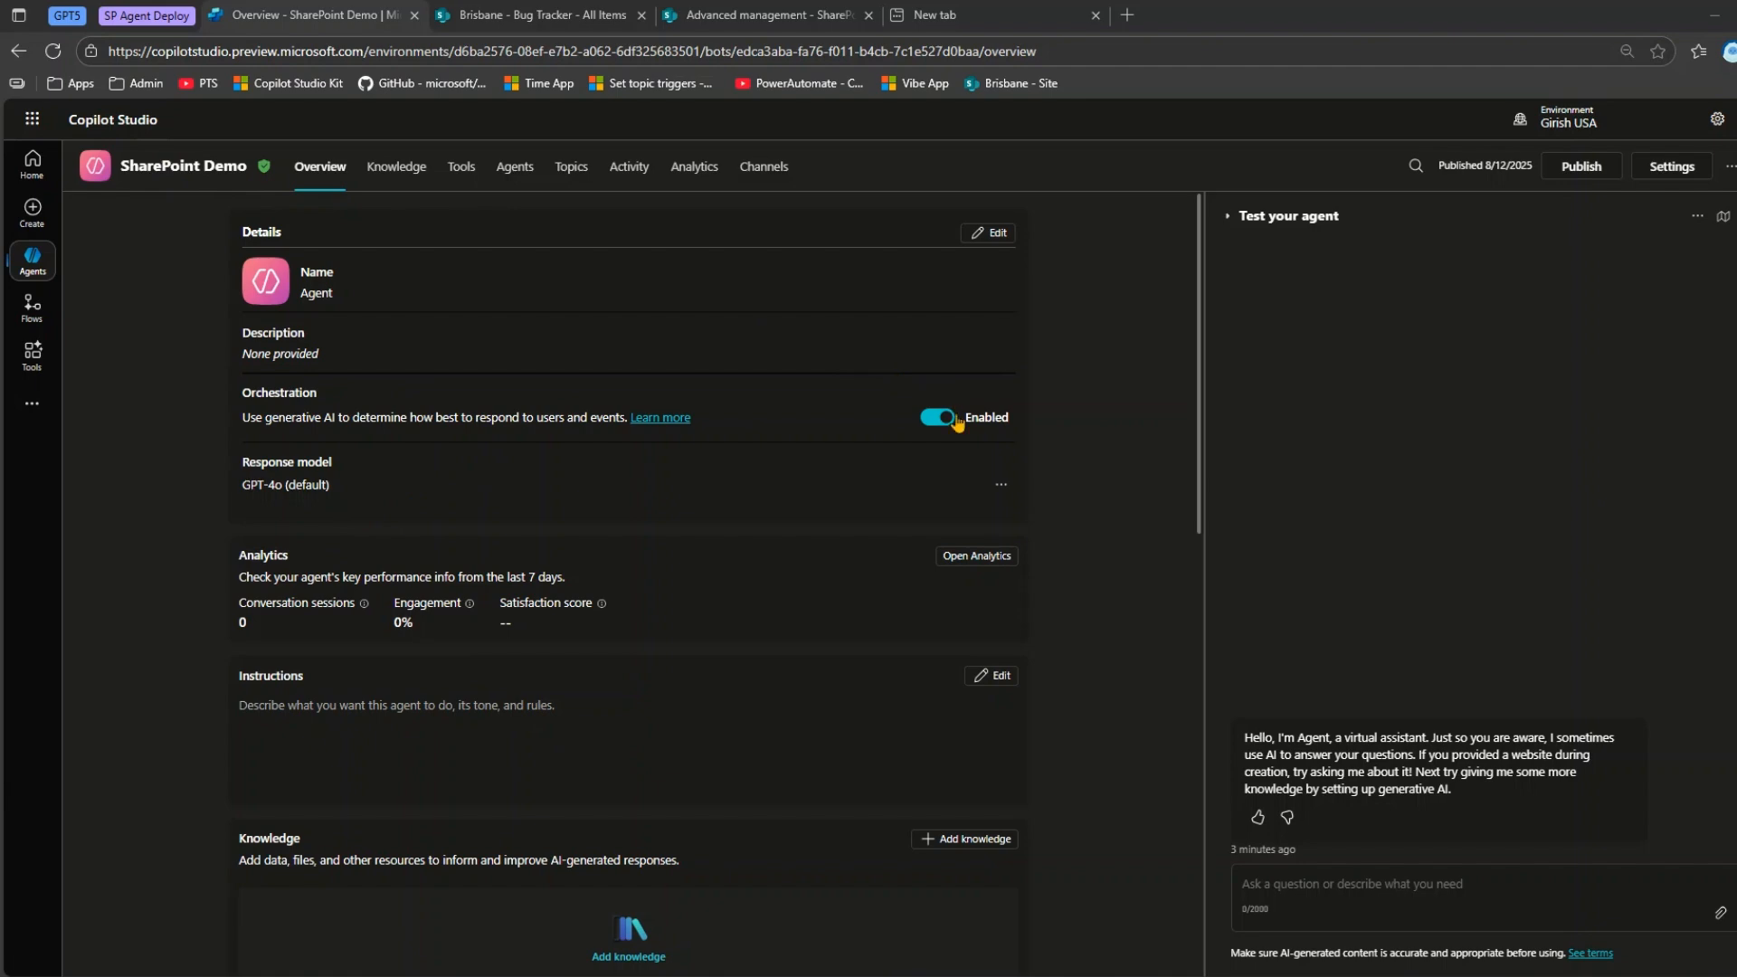
# Switch to Excel and create a new blank workbook.
pyautogui.moveTo(1080, 976)
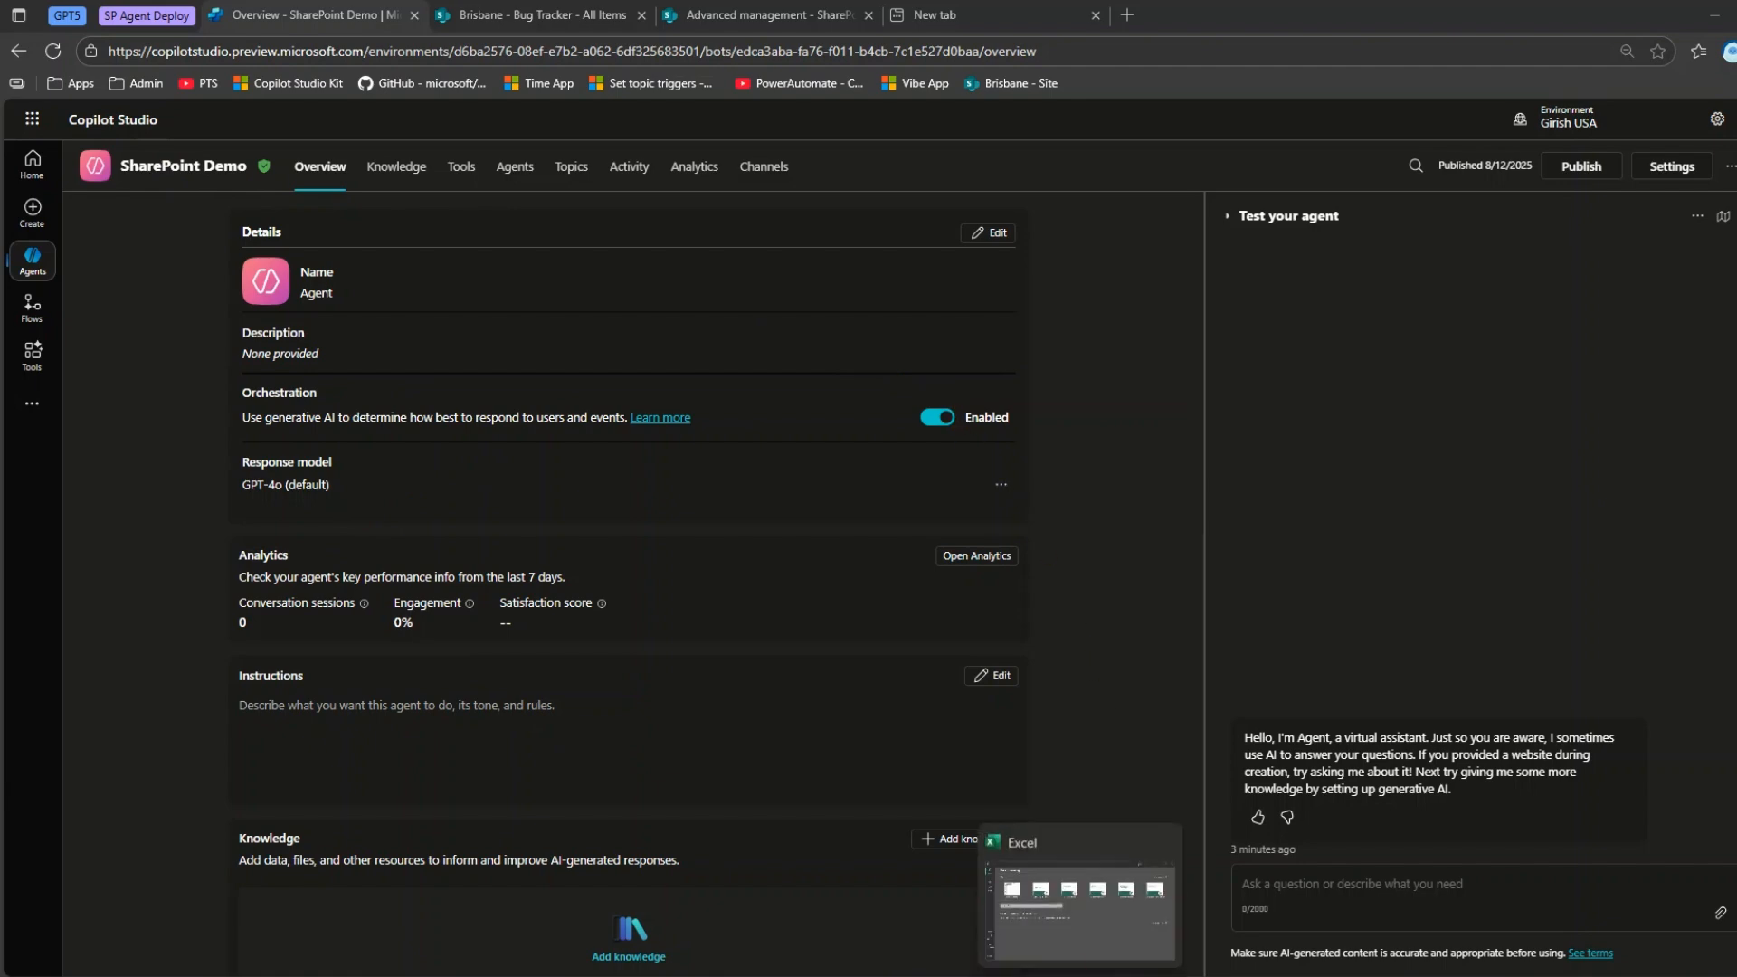
pyautogui.click(1073, 937)
pyautogui.click(399, 387)
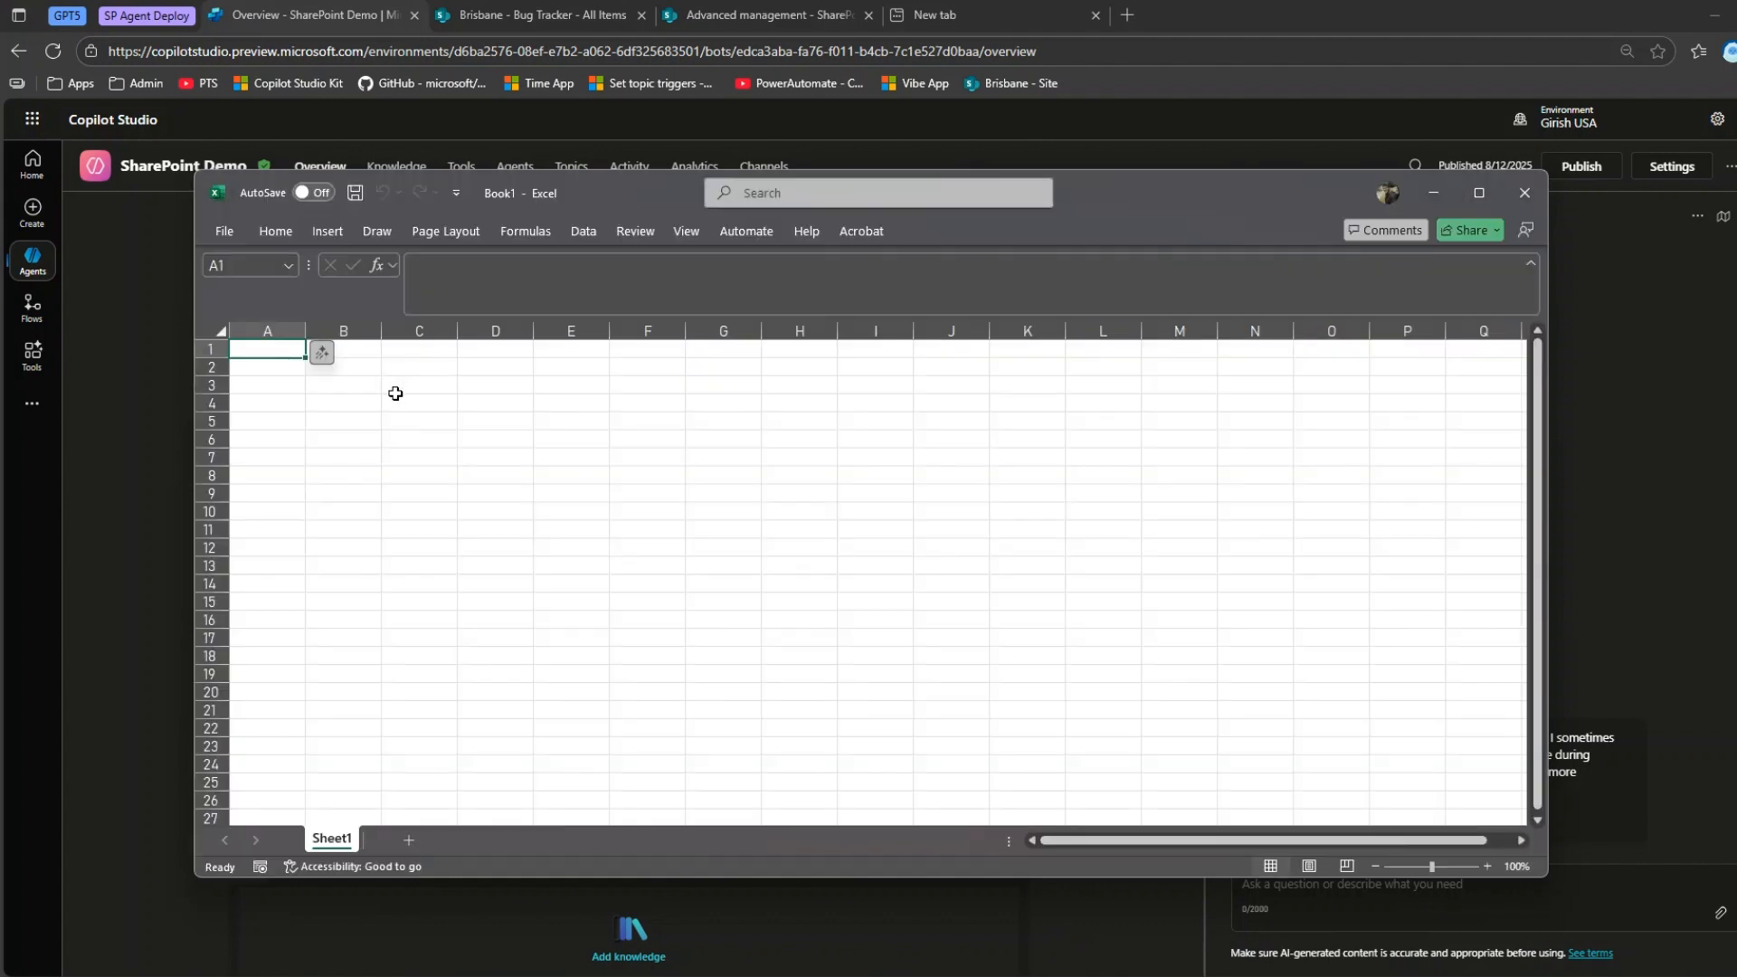
# Enter the column headers Employee ID, Name and Department in cells B2 to D2.
pyautogui.scroll(4, 416, 425)
pyautogui.click(437, 409)
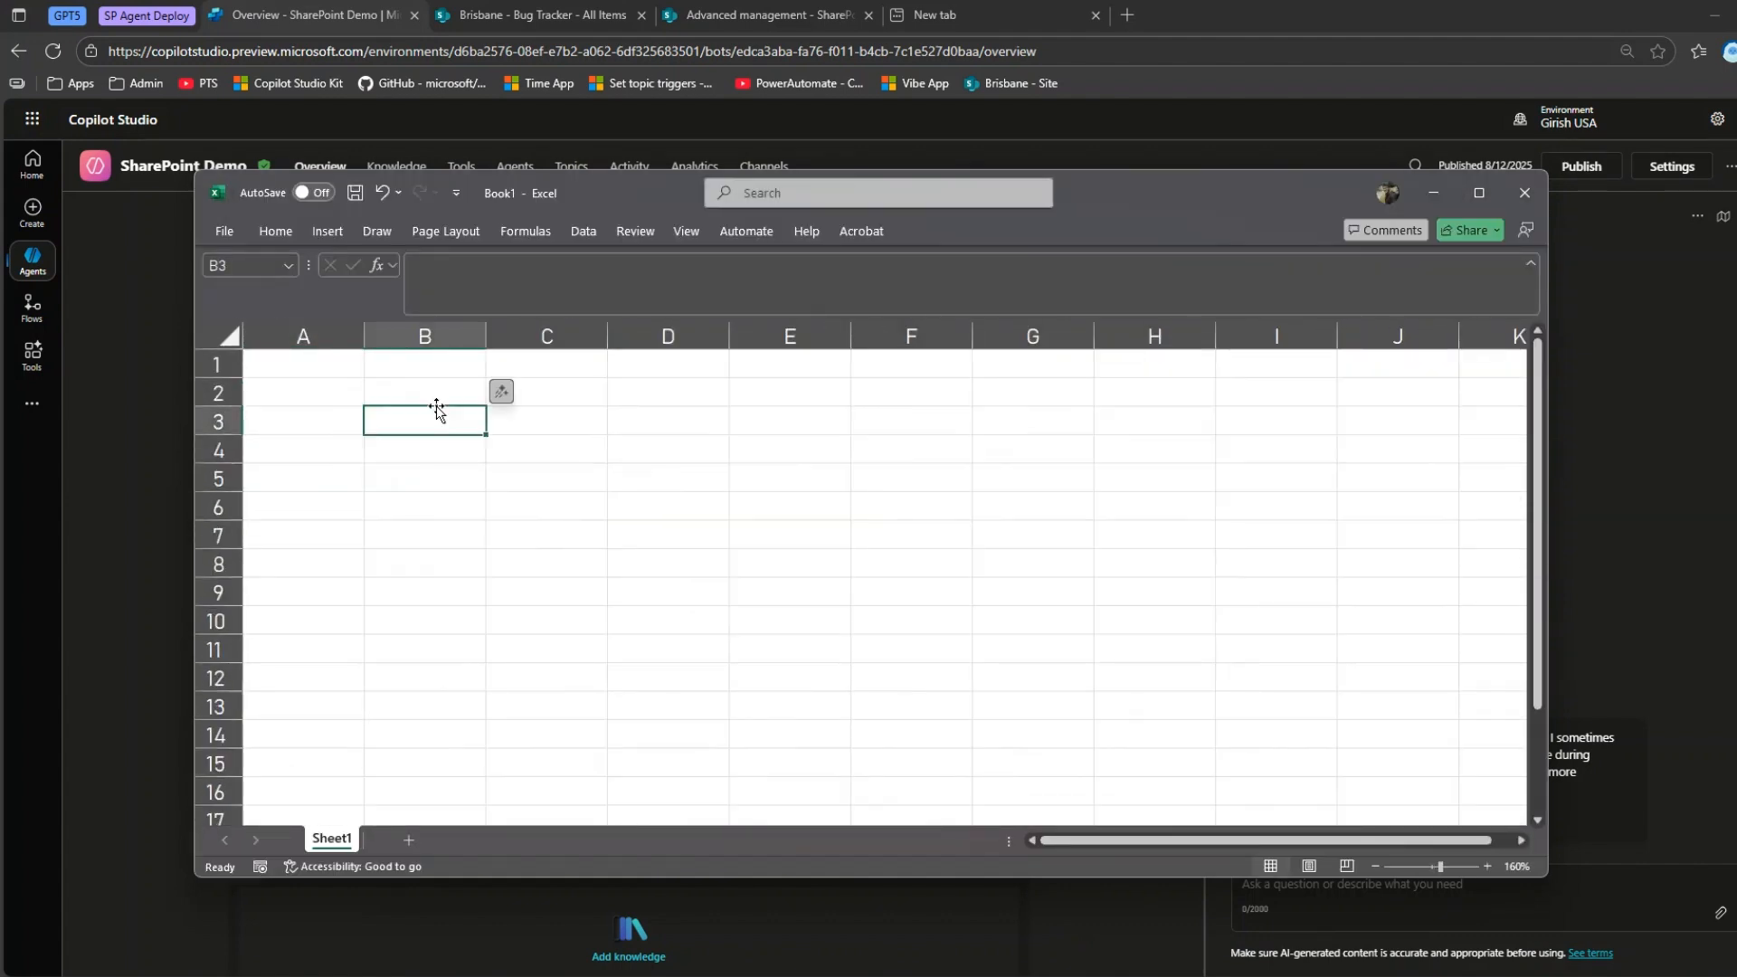
pyautogui.press('Up')
pyautogui.write('Empl')
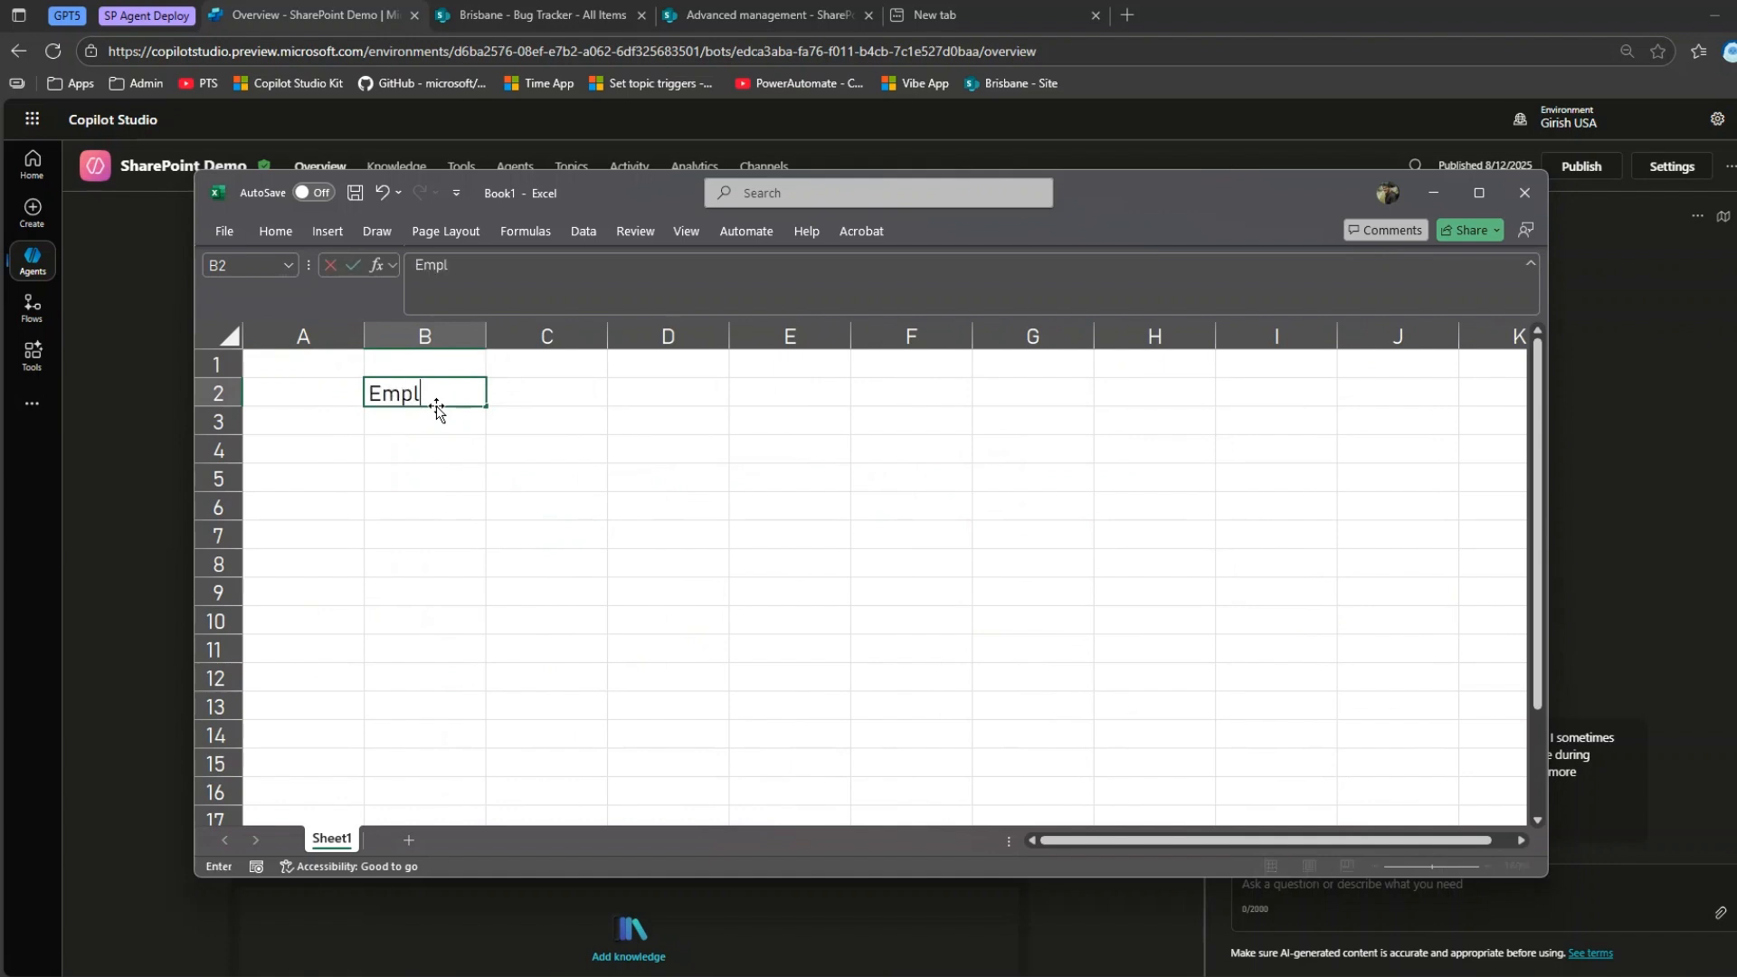
pyautogui.write('oyee ID')
pyautogui.press('Tab')
pyautogui.write('Name')
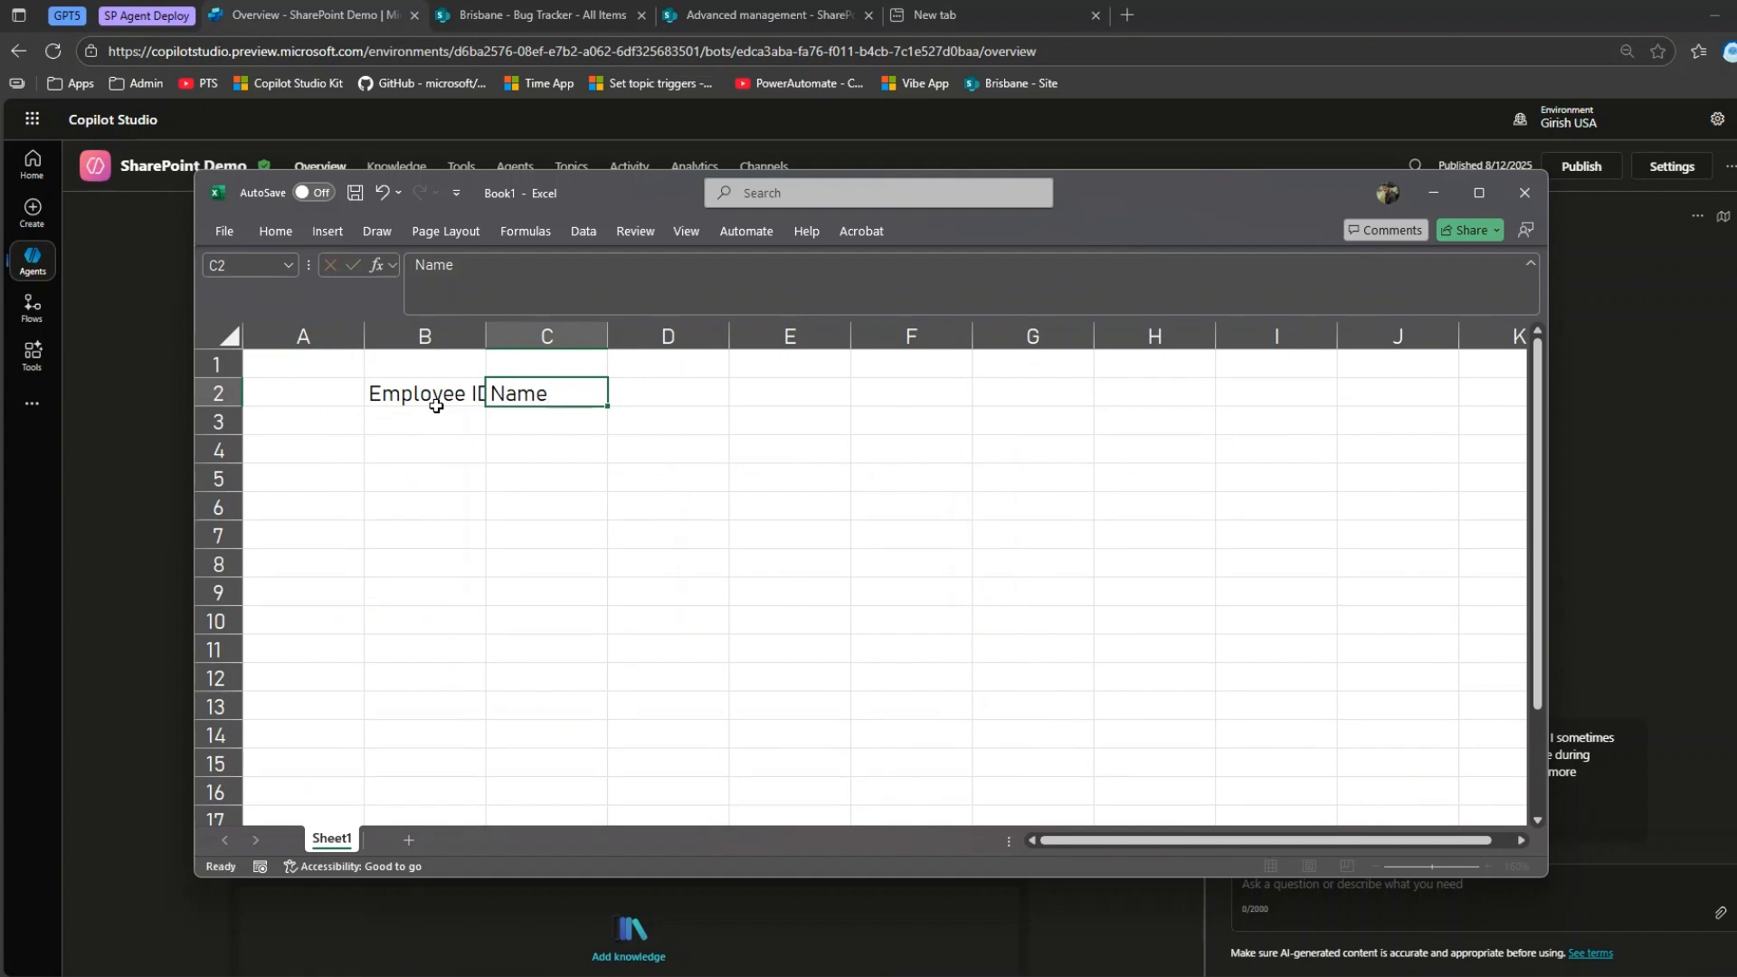
pyautogui.press('Tab')
pyautogui.write('Depa')
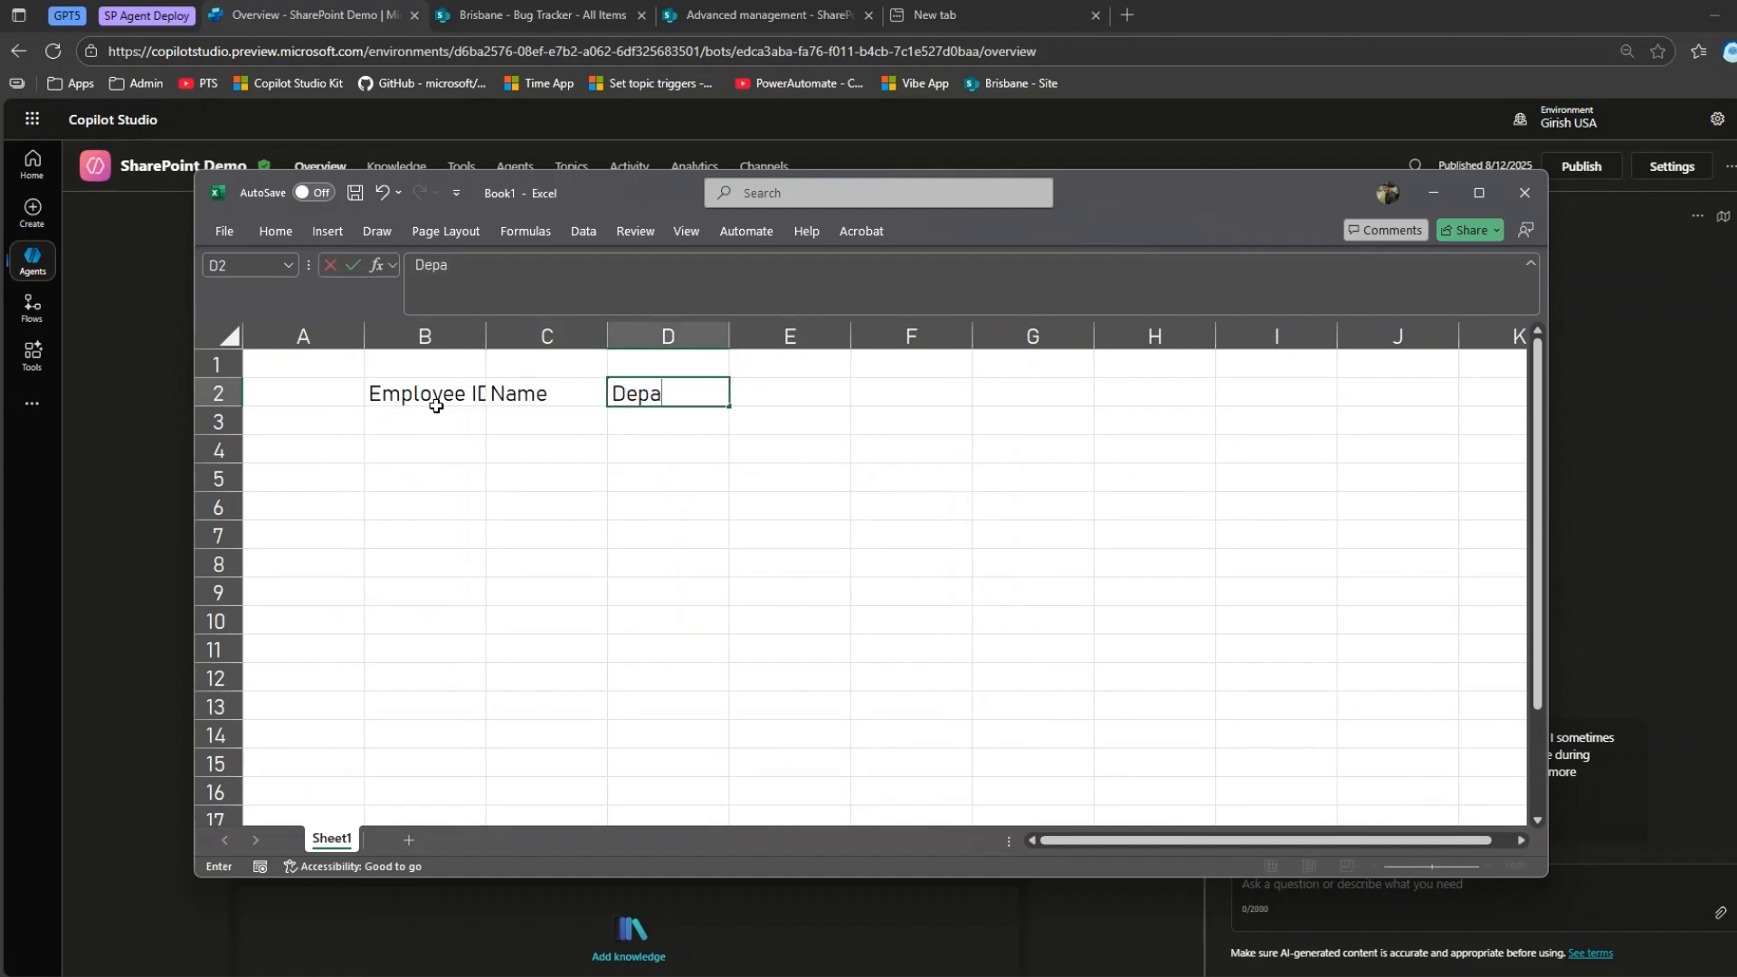
pyautogui.write('rtment')
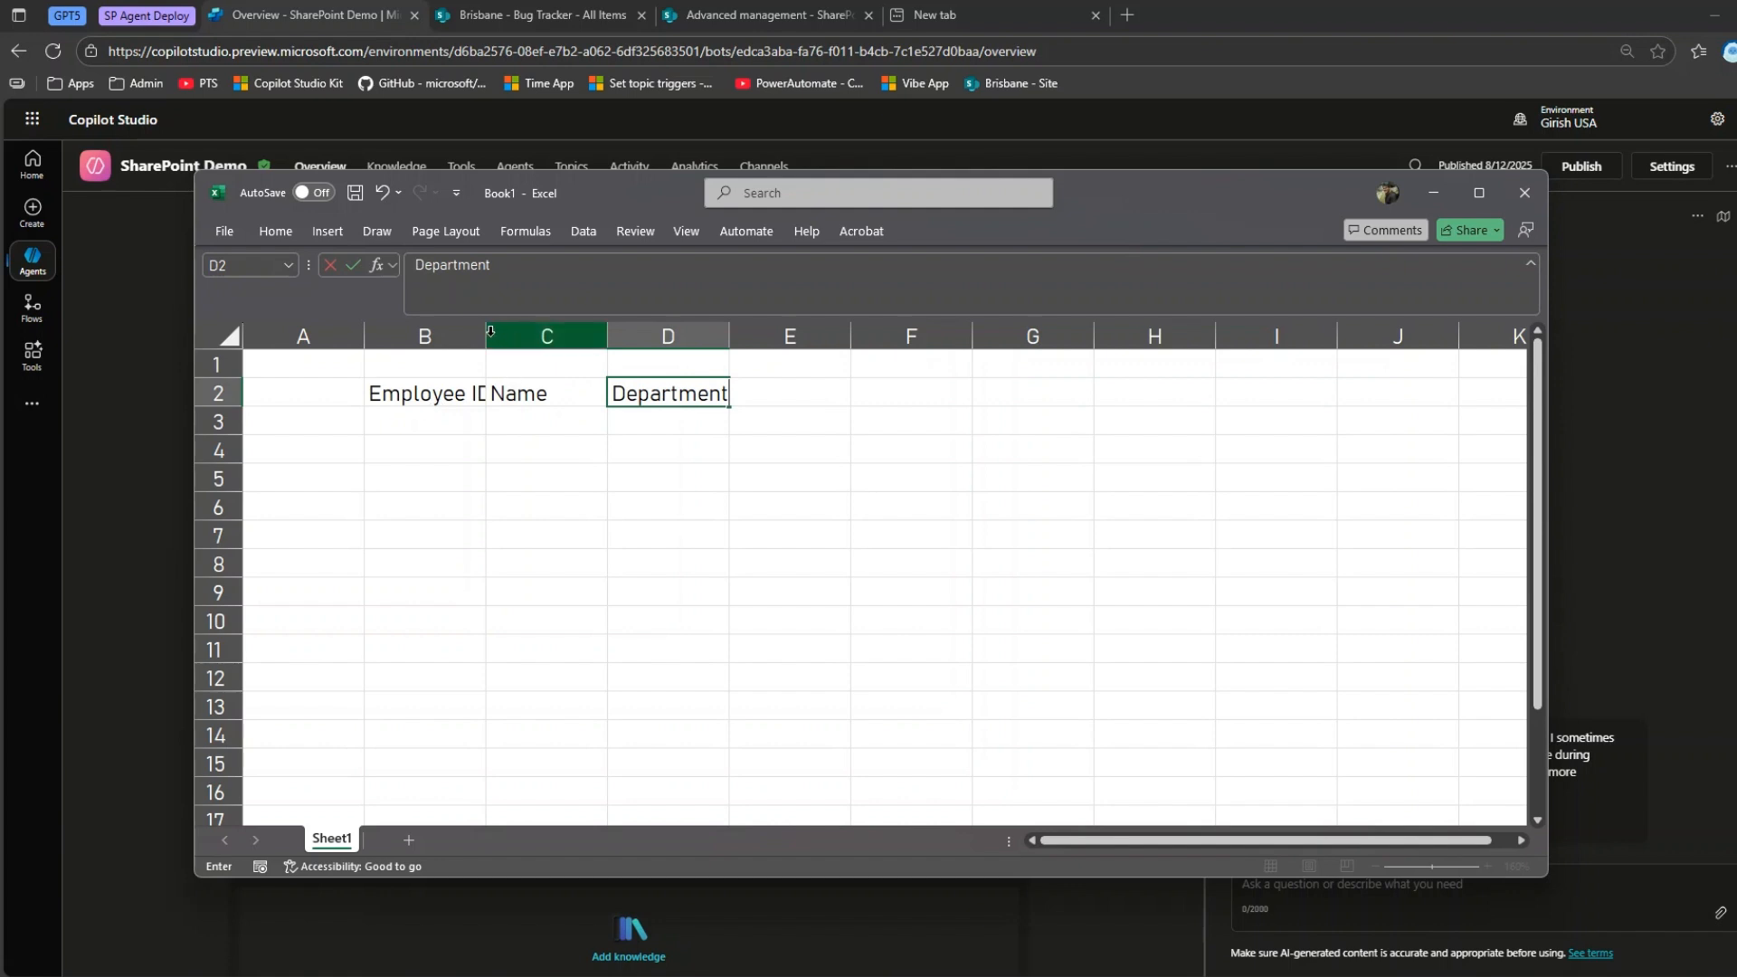
# Widen columns B, C and D so the headers have enough room.
pyautogui.click(470, 356)
pyautogui.moveTo(486, 344); pyautogui.dragTo(551, 344)
pyautogui.moveTo(673, 344); pyautogui.dragTo(685, 344)
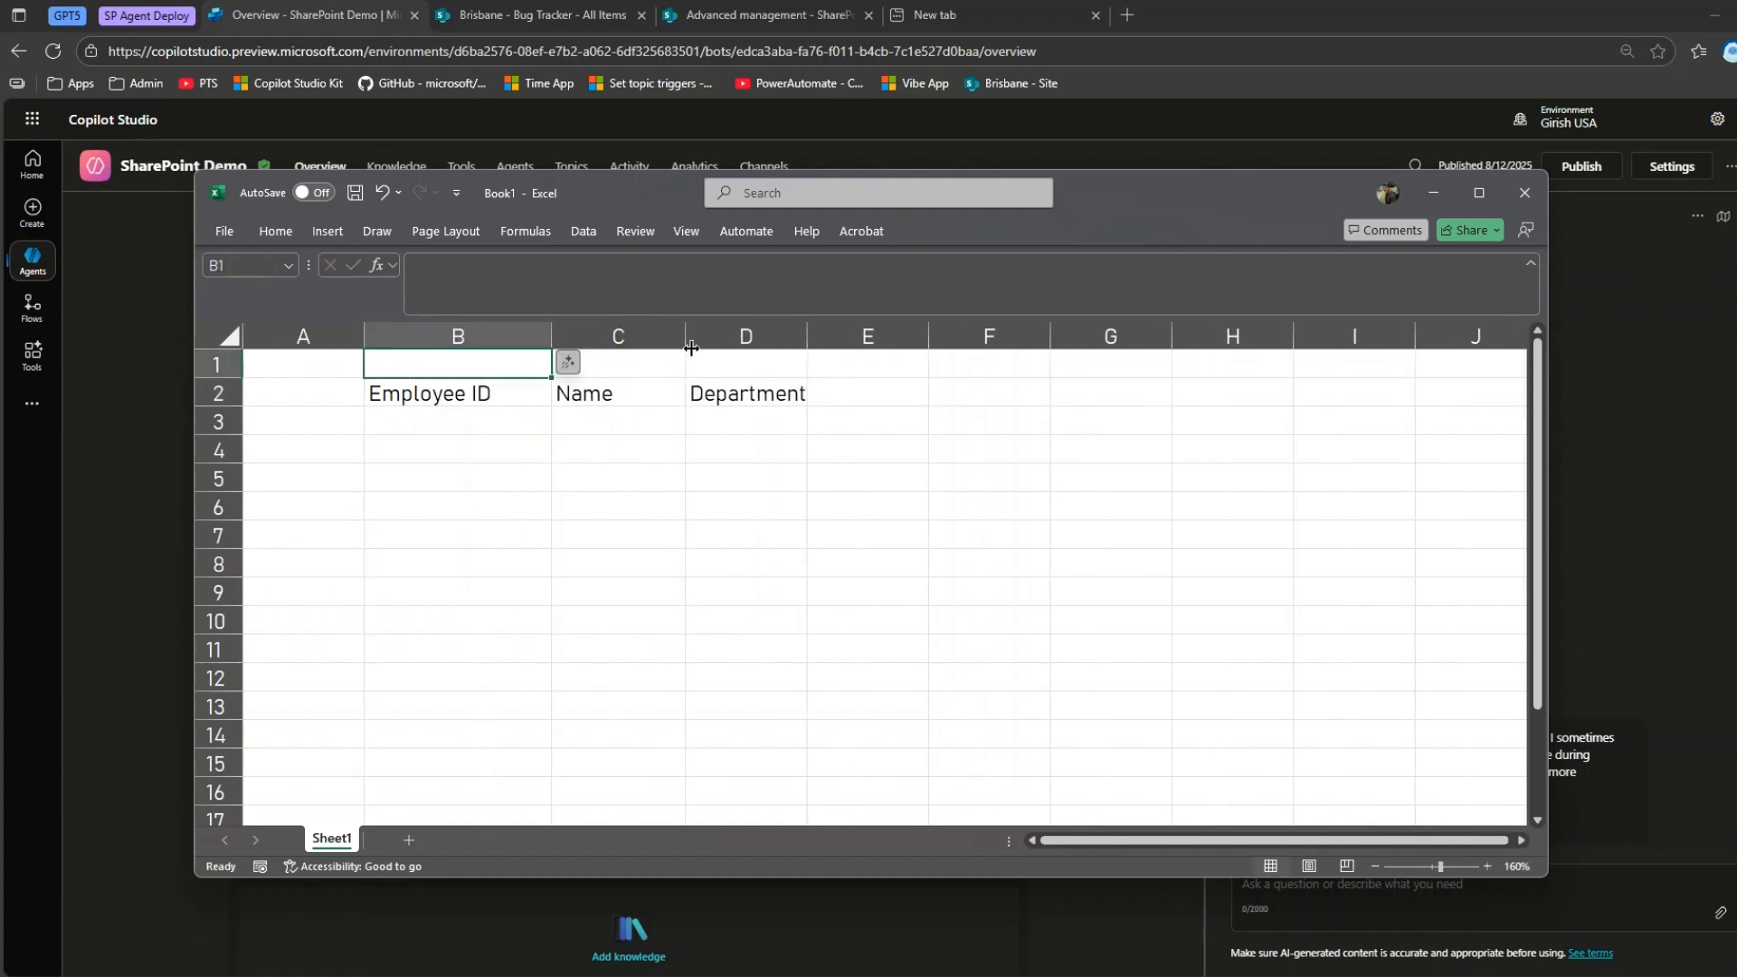
pyautogui.moveTo(813, 342); pyautogui.dragTo(879, 344)
# Add the header Manager in cell E2, beside Department.
pyautogui.doubleClick(837, 394)
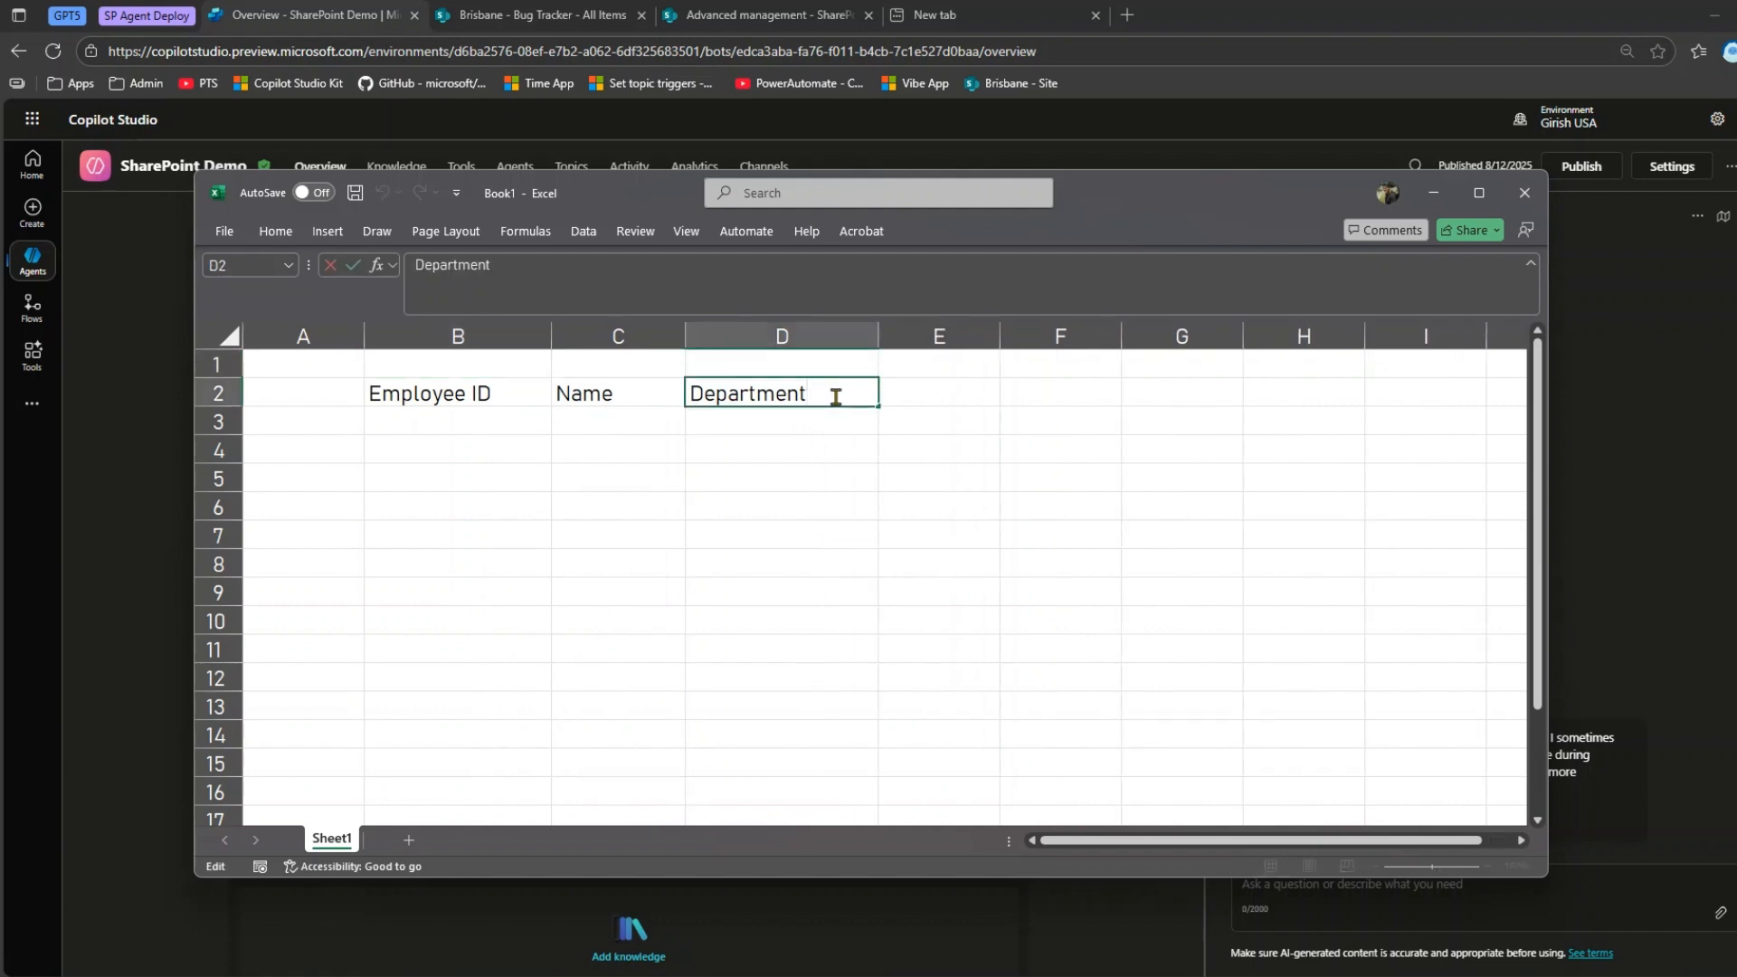
pyautogui.click(947, 387)
pyautogui.write('Manager')
# Fill the Employee ID column with 1, 2, 3 and 4 in cells B3 to B6.
pyautogui.click(461, 430)
pyautogui.write('1')
pyautogui.click(472, 450)
pyautogui.write('2')
pyautogui.click(476, 478)
pyautogui.write('3')
pyautogui.click(476, 507)
pyautogui.write('4')
# Enter the first names of four employees in the Name column, cells C3 to C6.
pyautogui.click(609, 428)
pyautogui.write('John')
pyautogui.press('Return')
pyautogui.write('Jim')
pyautogui.press('Return')
pyautogui.write('Jas')
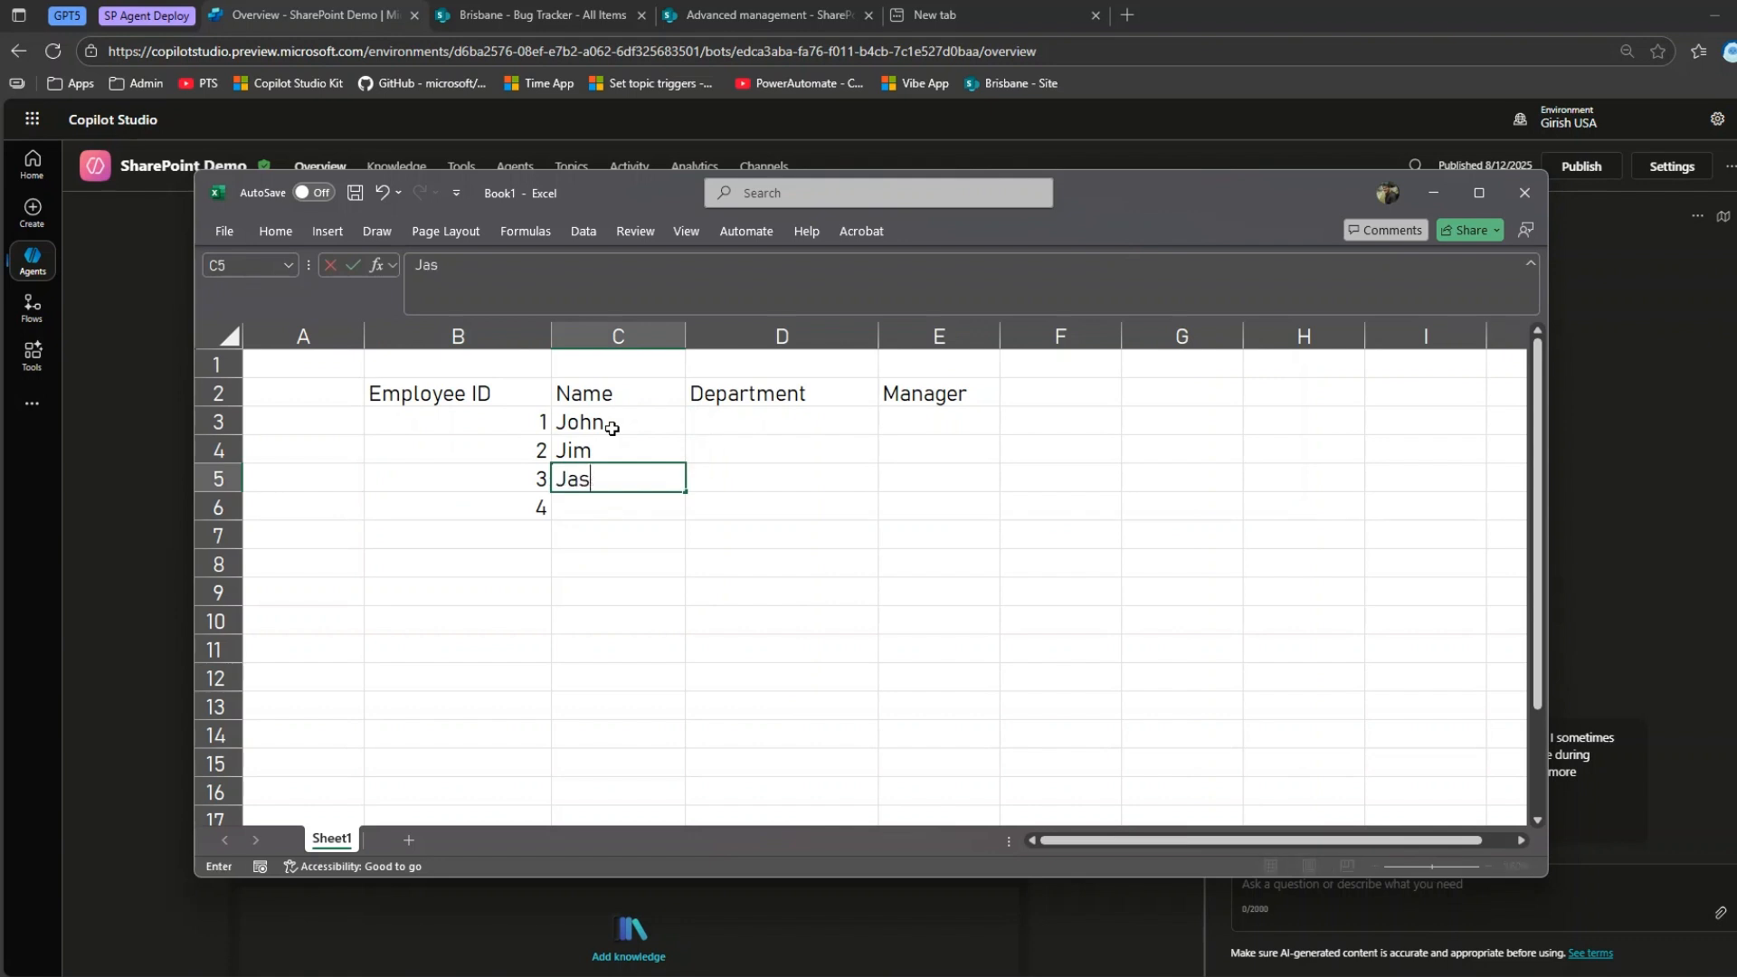
pyautogui.press('Return')
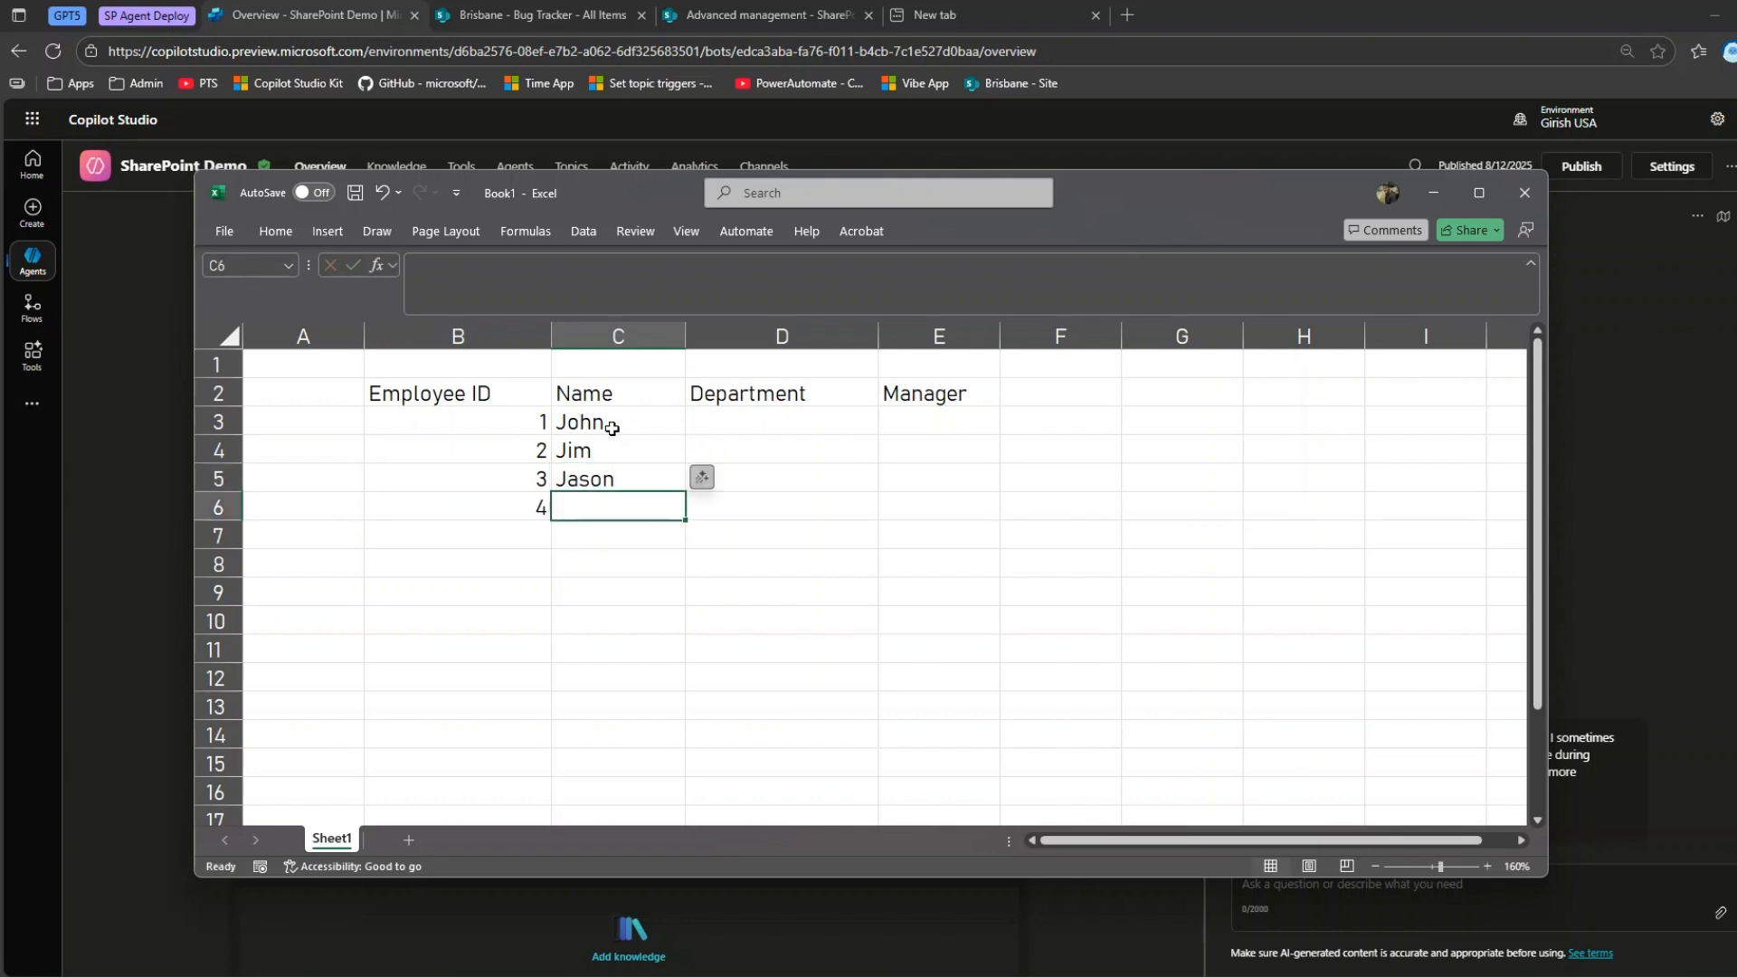
pyautogui.write('Jones')
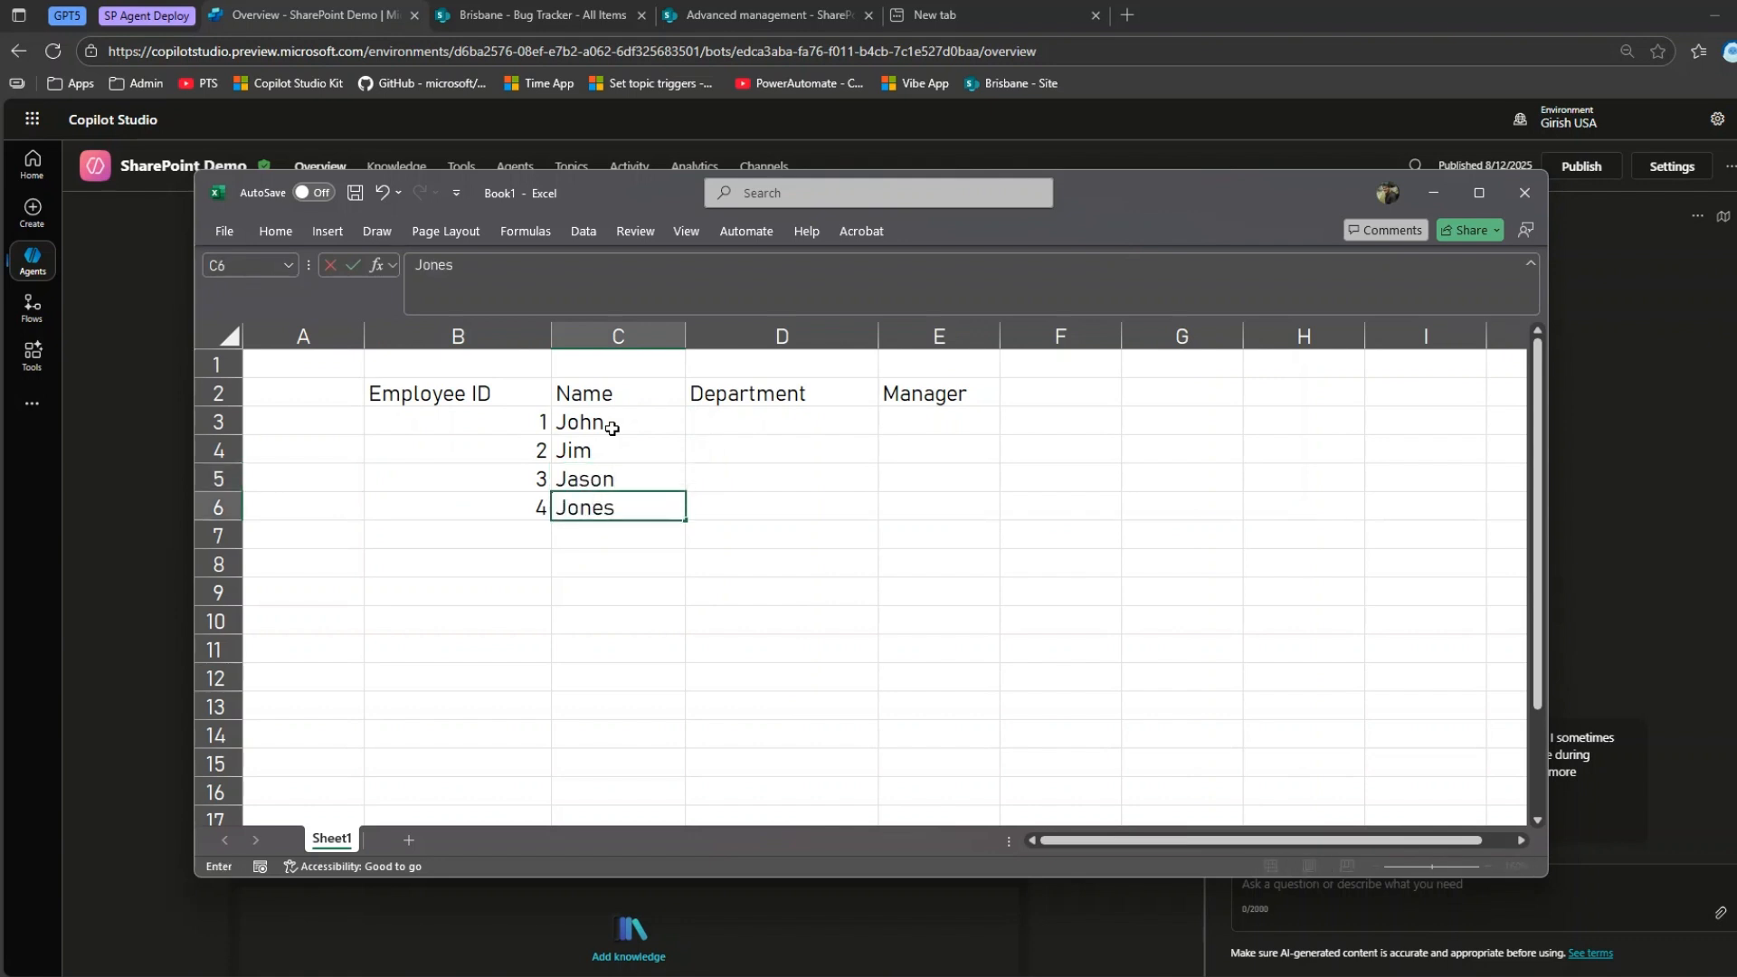
# Fill the Department column with HR, IT, IT and Finance in cells D3 to D6.
pyautogui.click(744, 438)
pyautogui.click(744, 420)
pyautogui.write('HR')
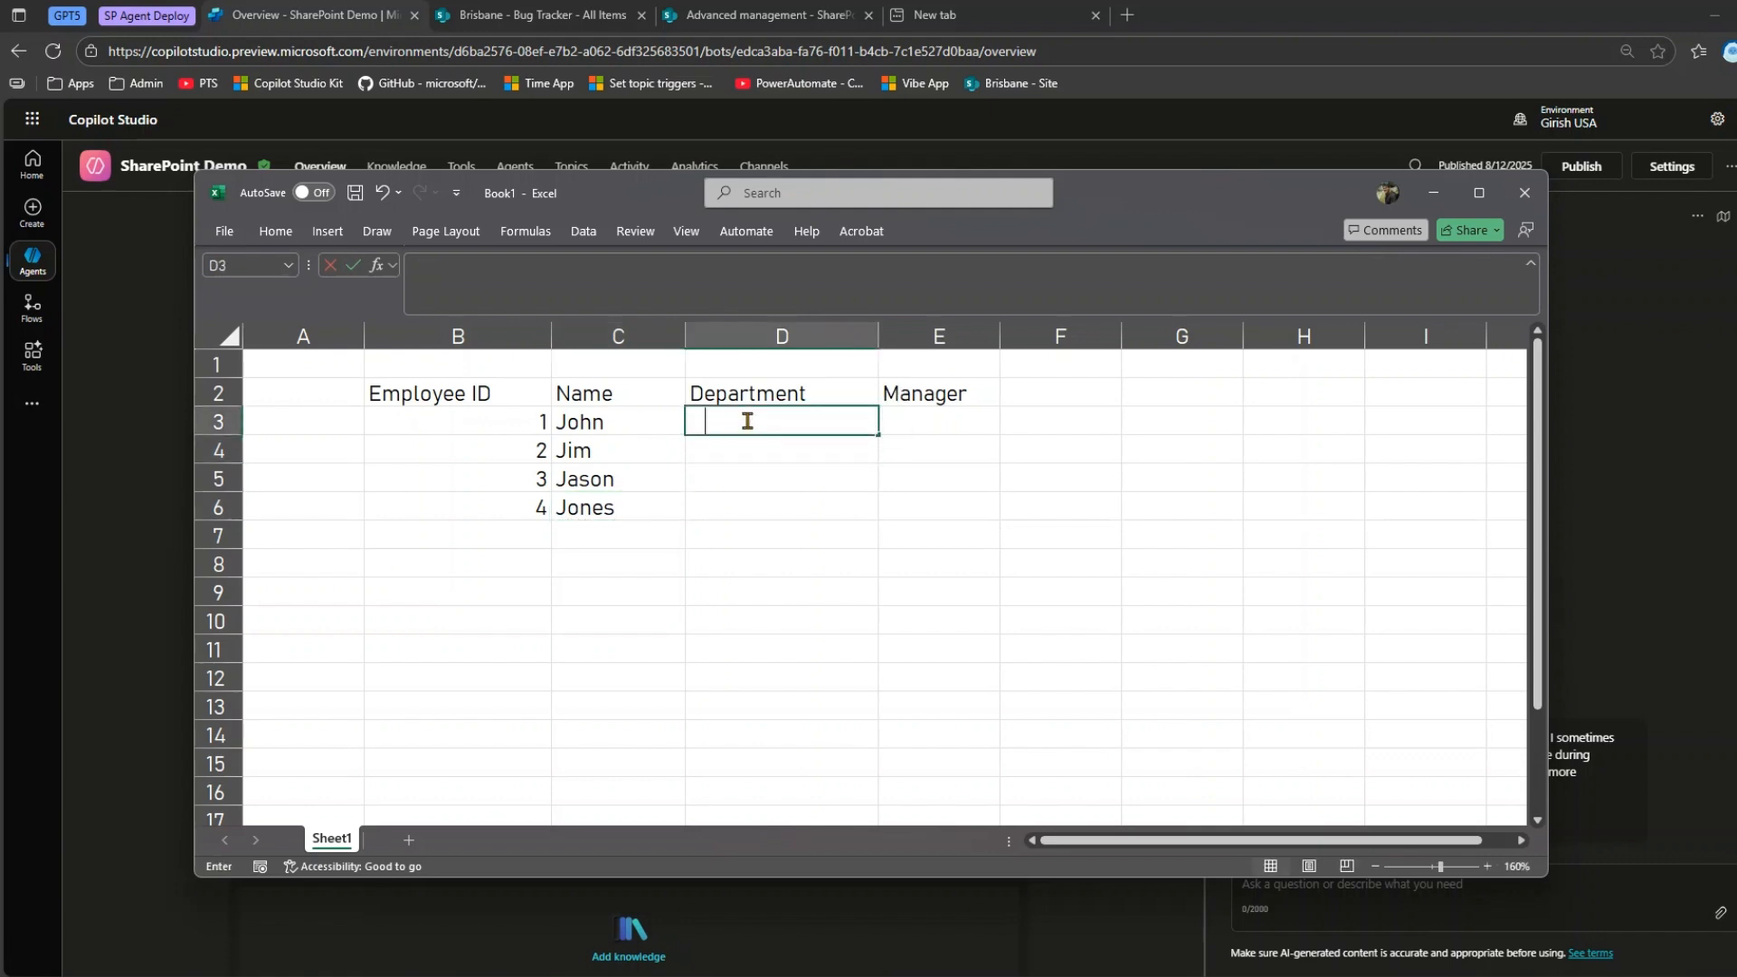
pyautogui.press('Return')
pyautogui.write('IT')
pyautogui.press('Return')
pyautogui.write('IT')
pyautogui.press('Return')
pyautogui.write('Finance')
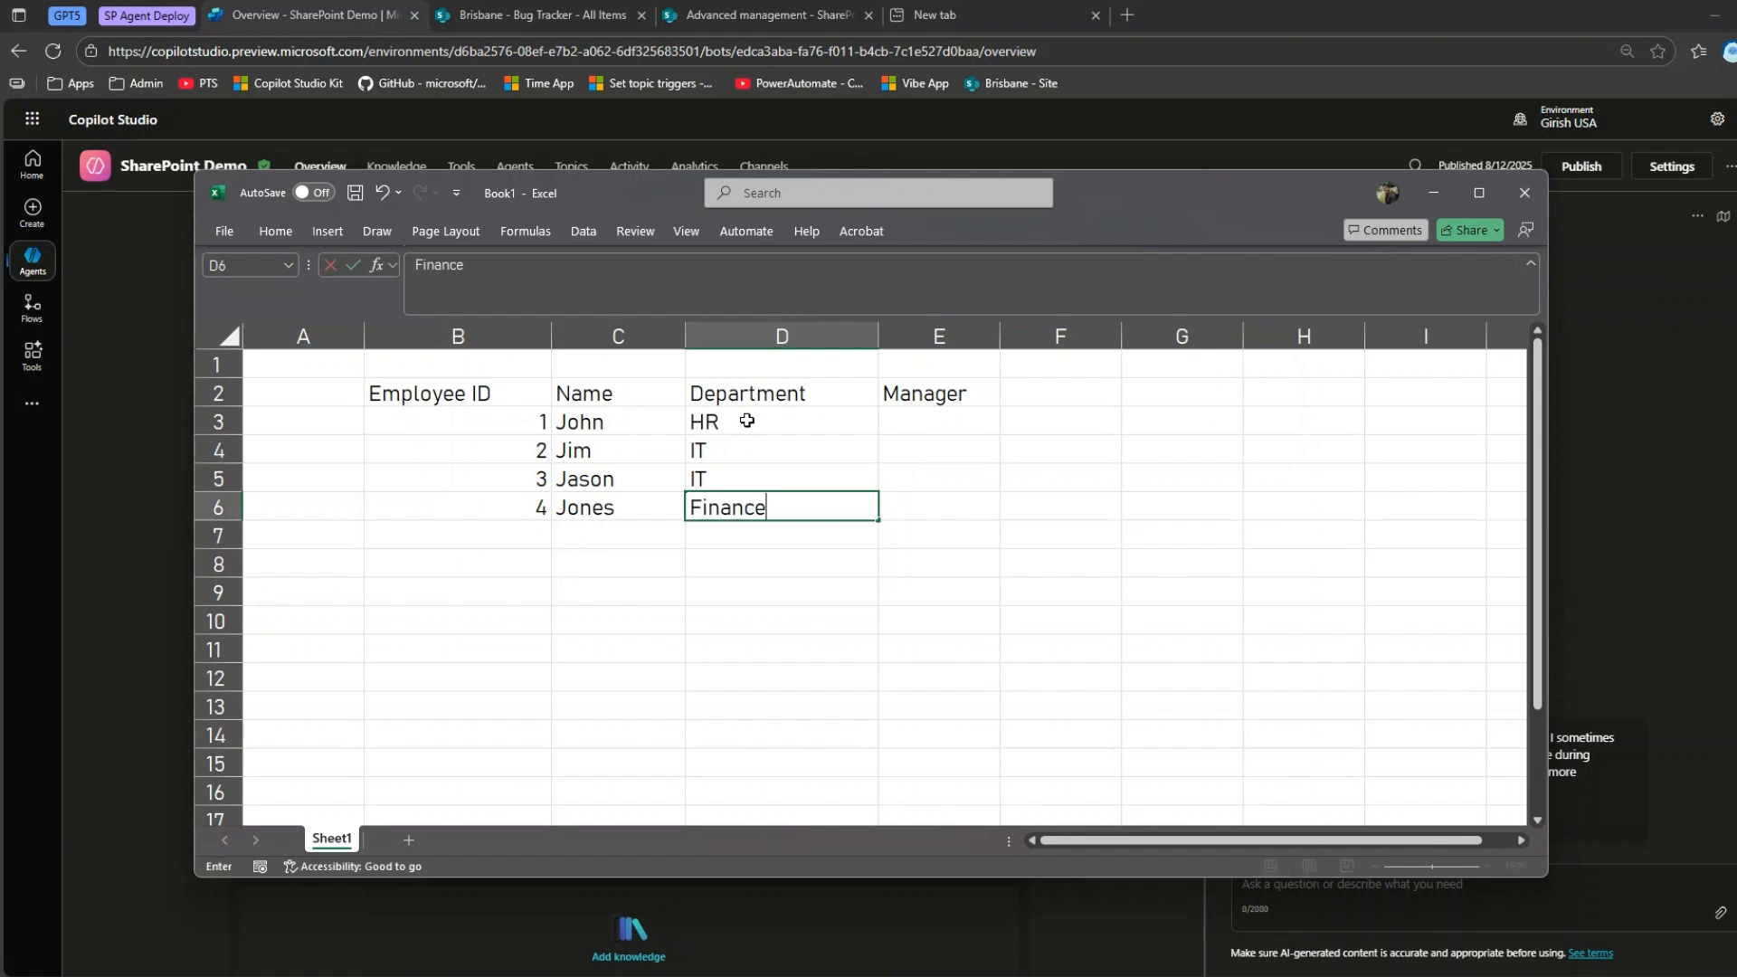
# Enter each employee's manager's first name in the Manager column, cells E3 to E6.
pyautogui.click(942, 426)
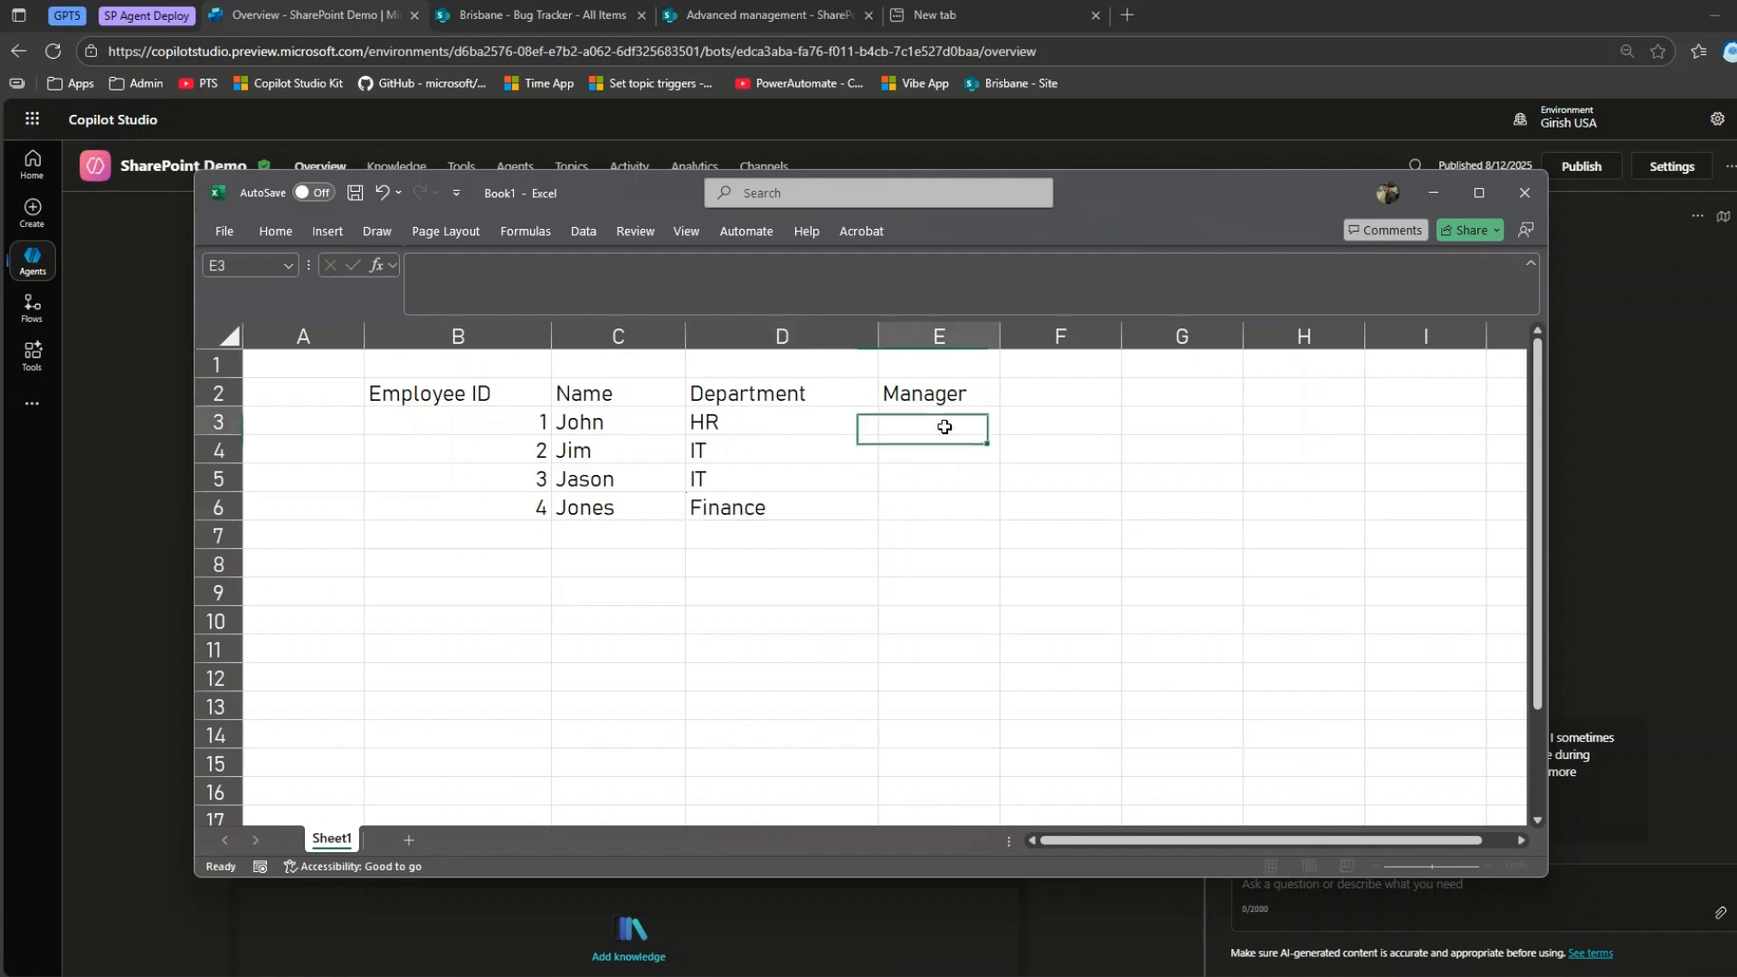
pyautogui.write('Jim')
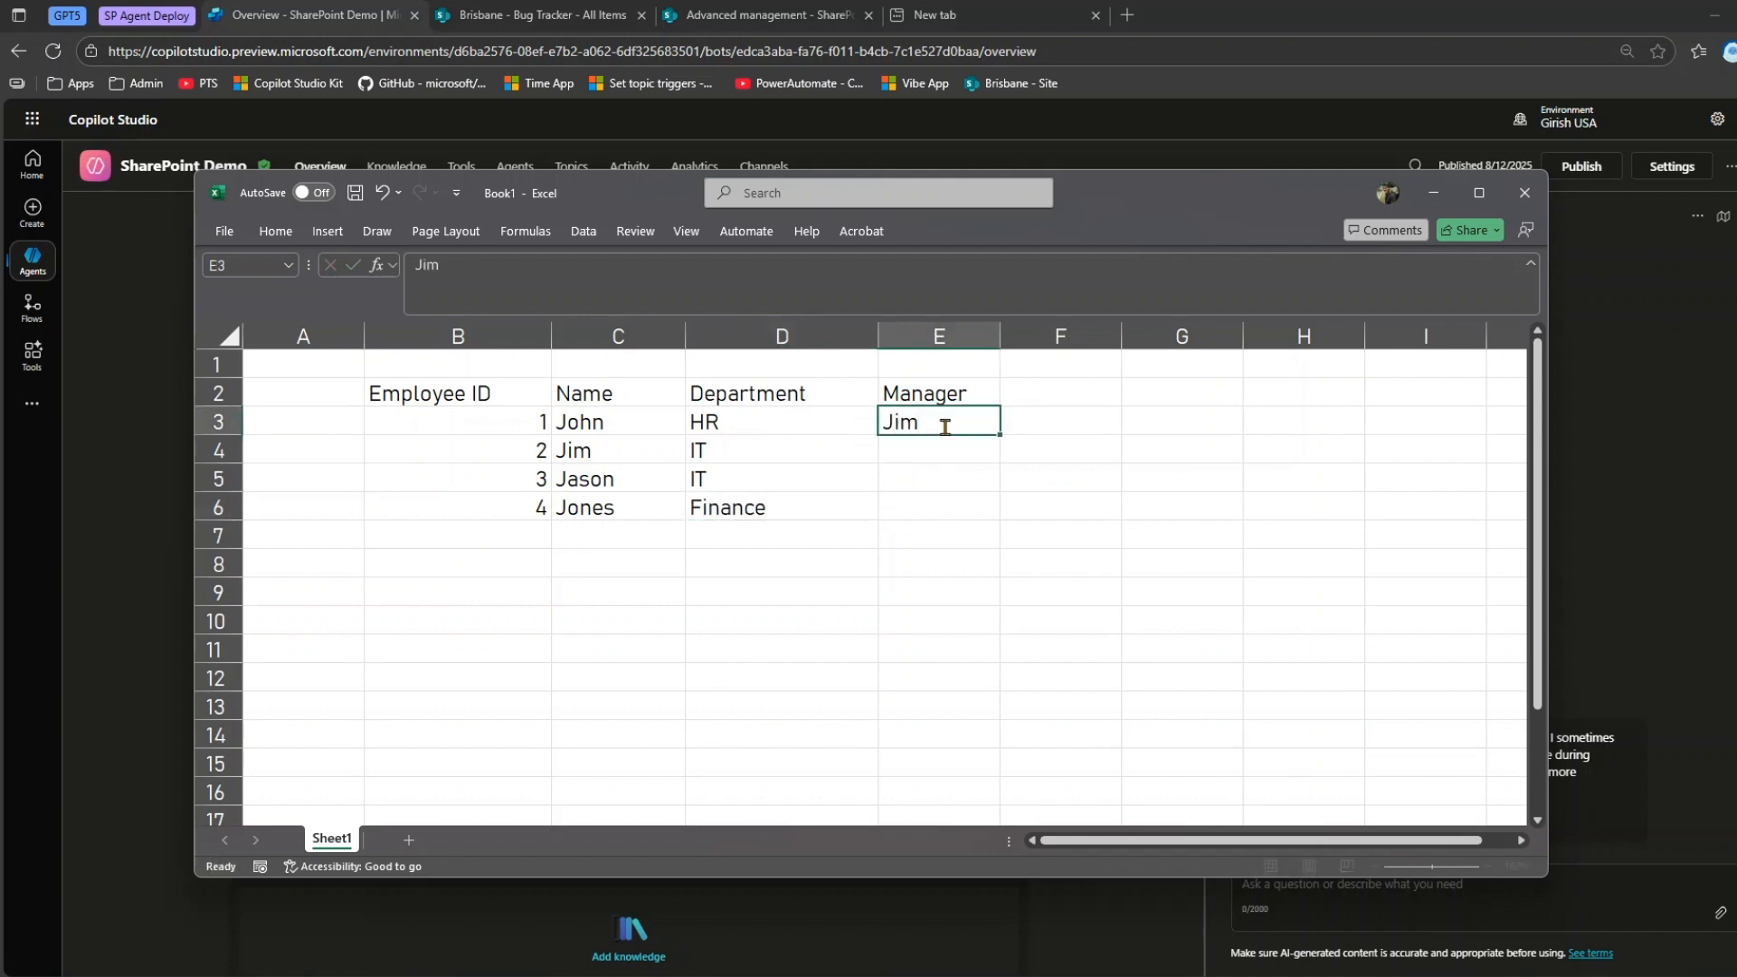
pyautogui.press('Return')
pyautogui.write('Jason')
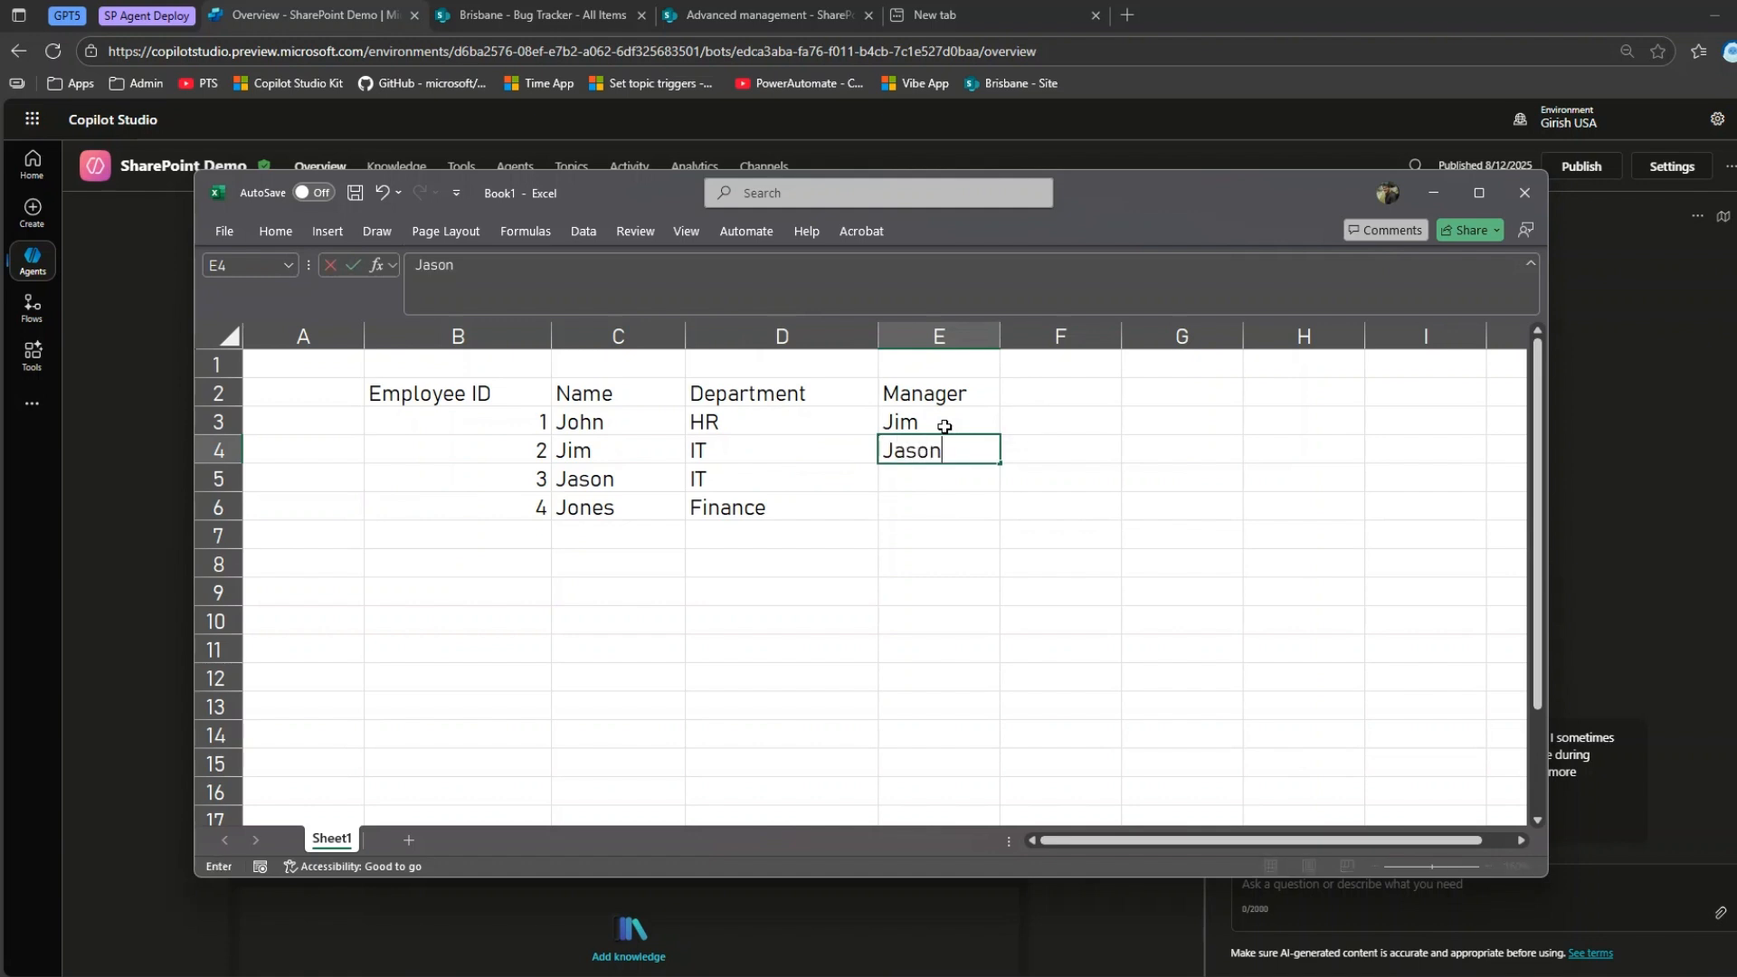
pyautogui.press('Return')
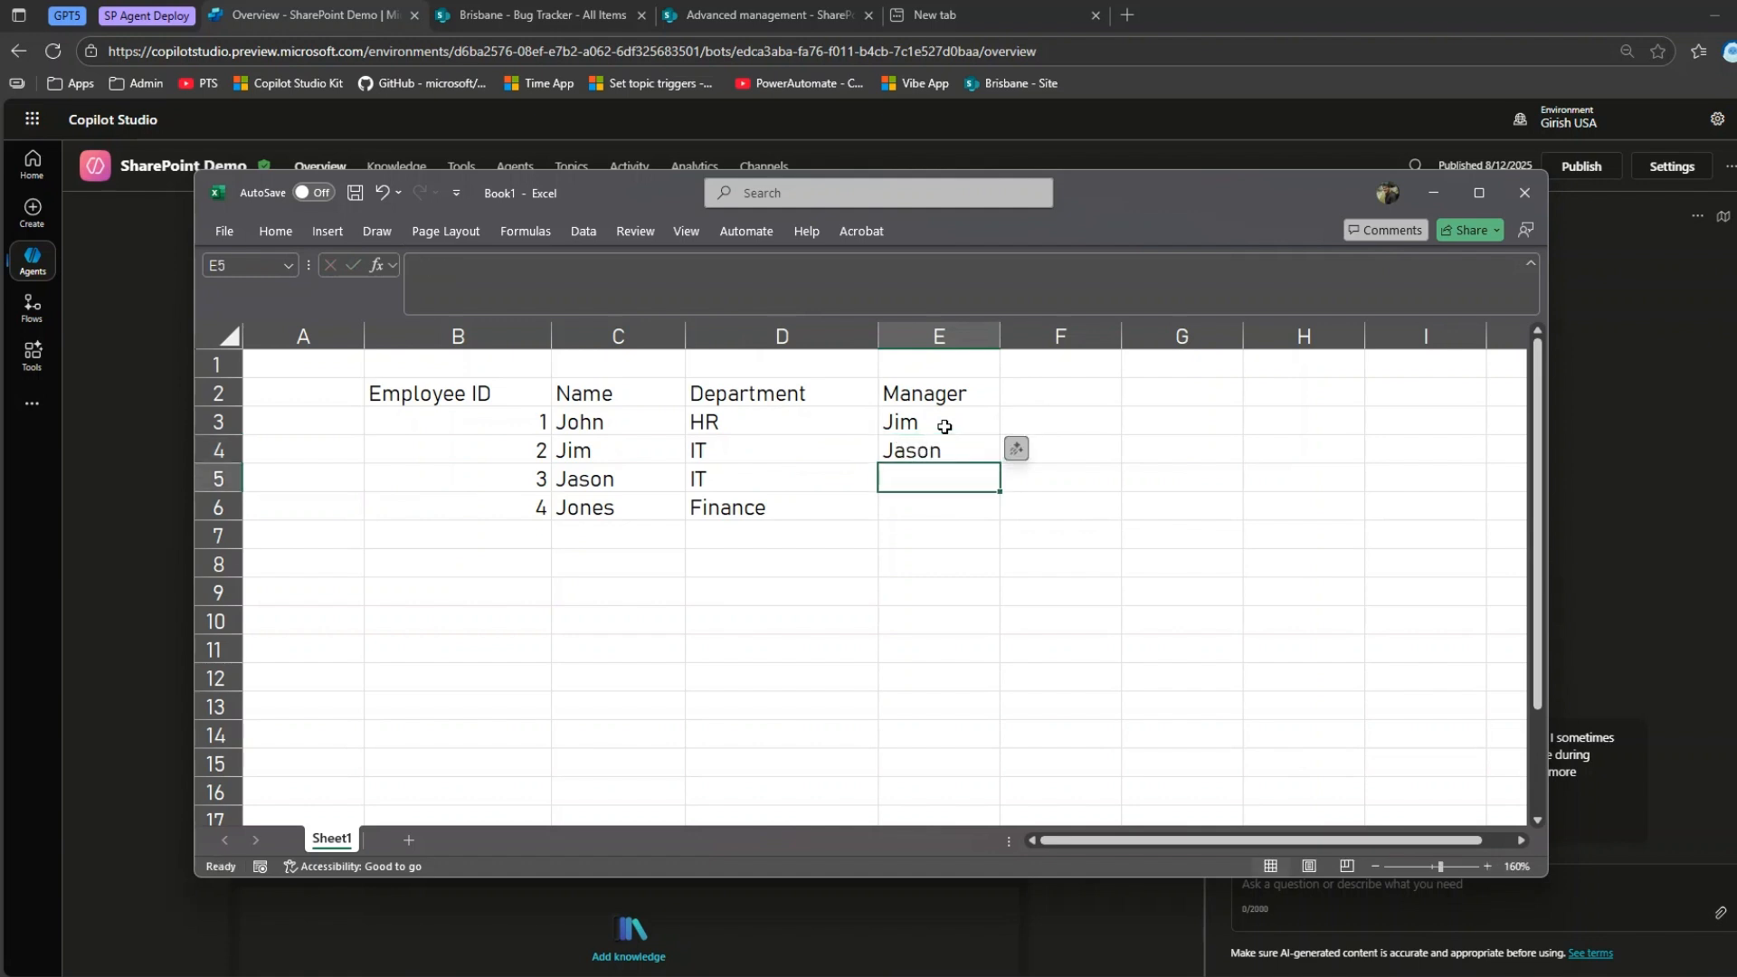
pyautogui.write('Jonathan')
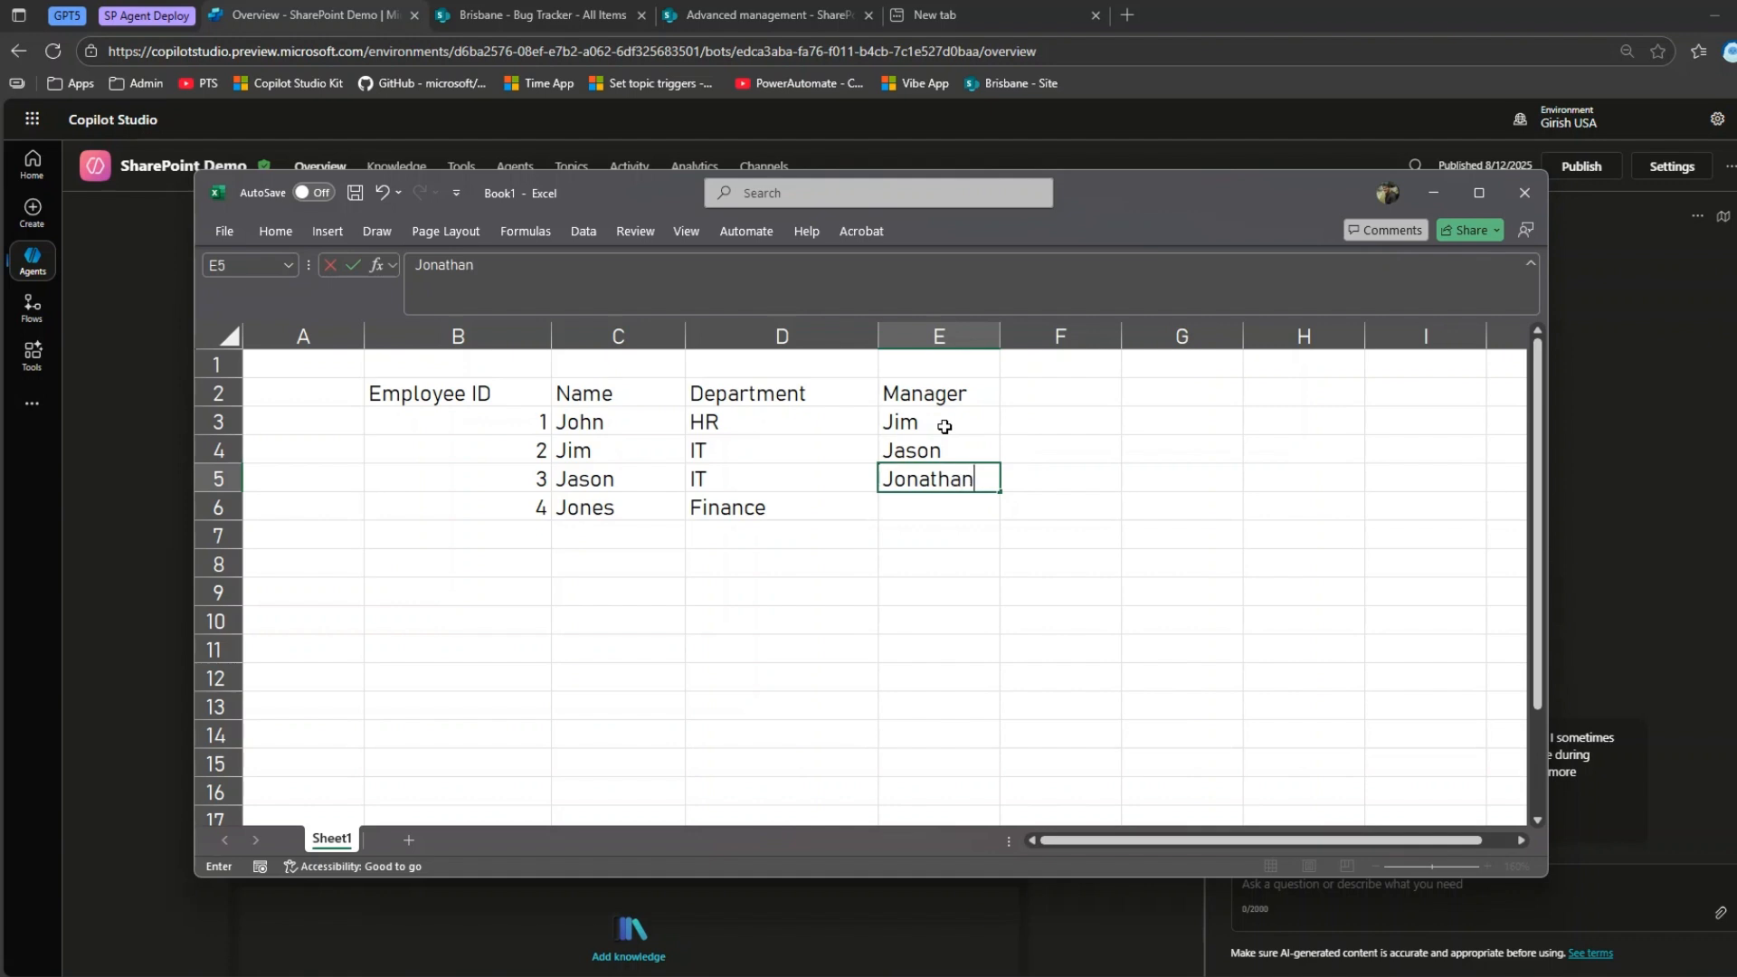
pyautogui.press('Return')
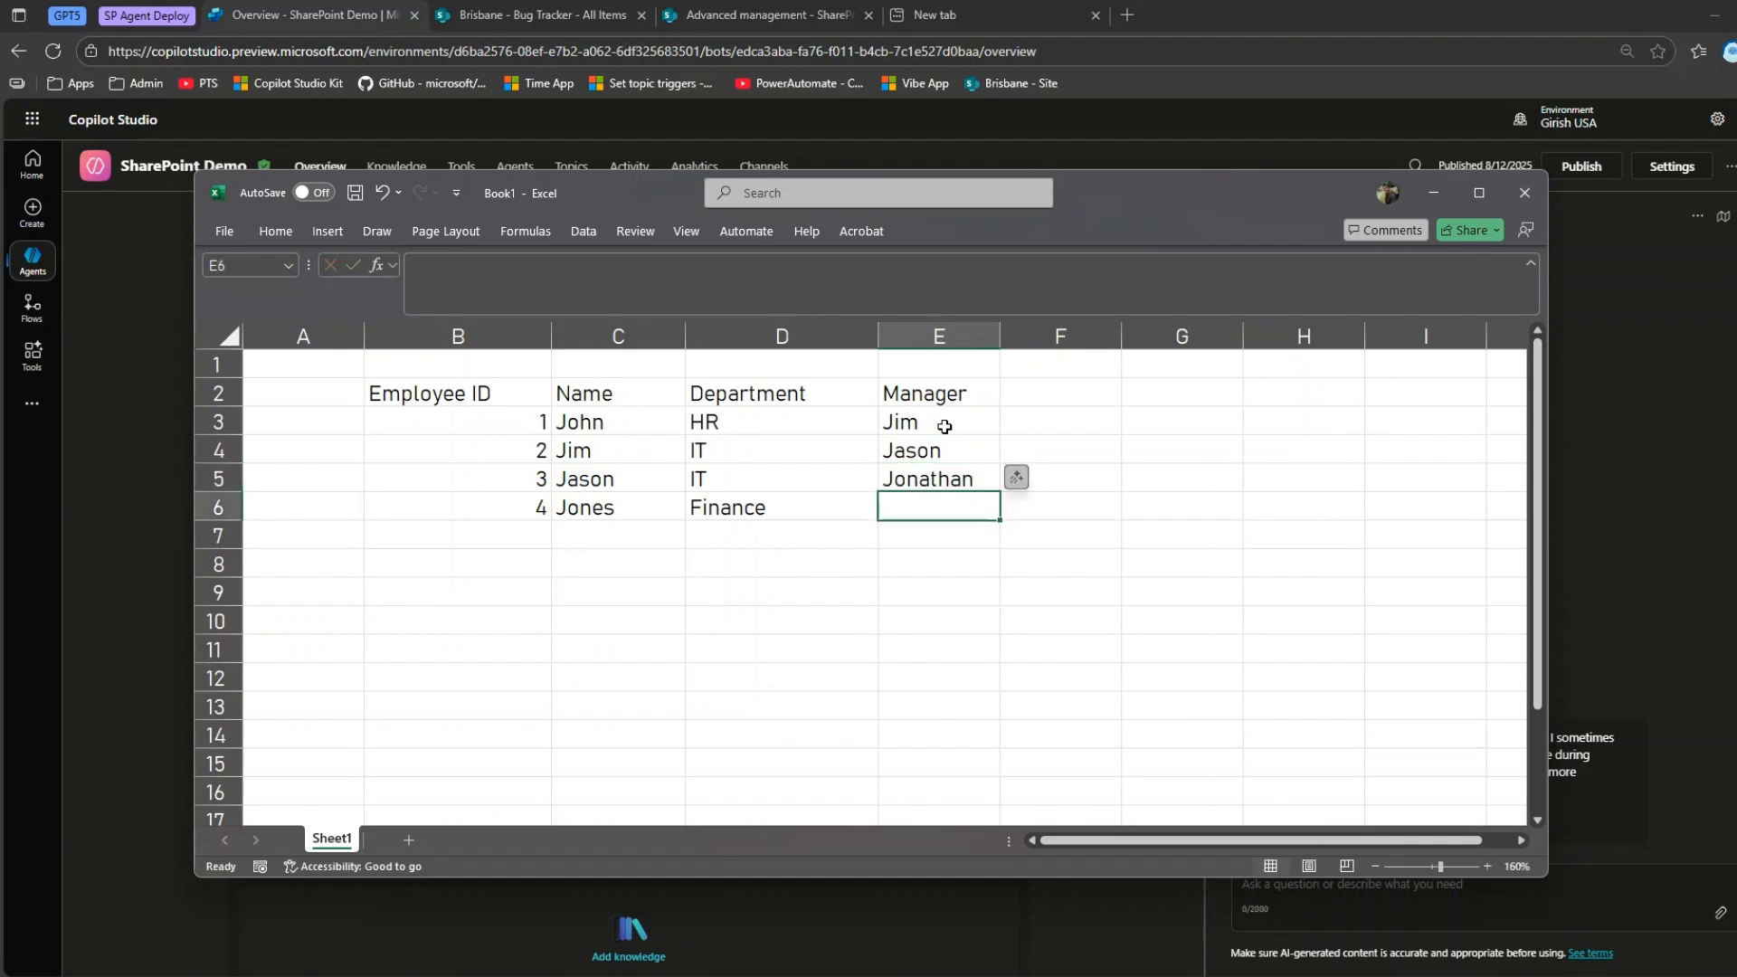
pyautogui.write('Jamie')
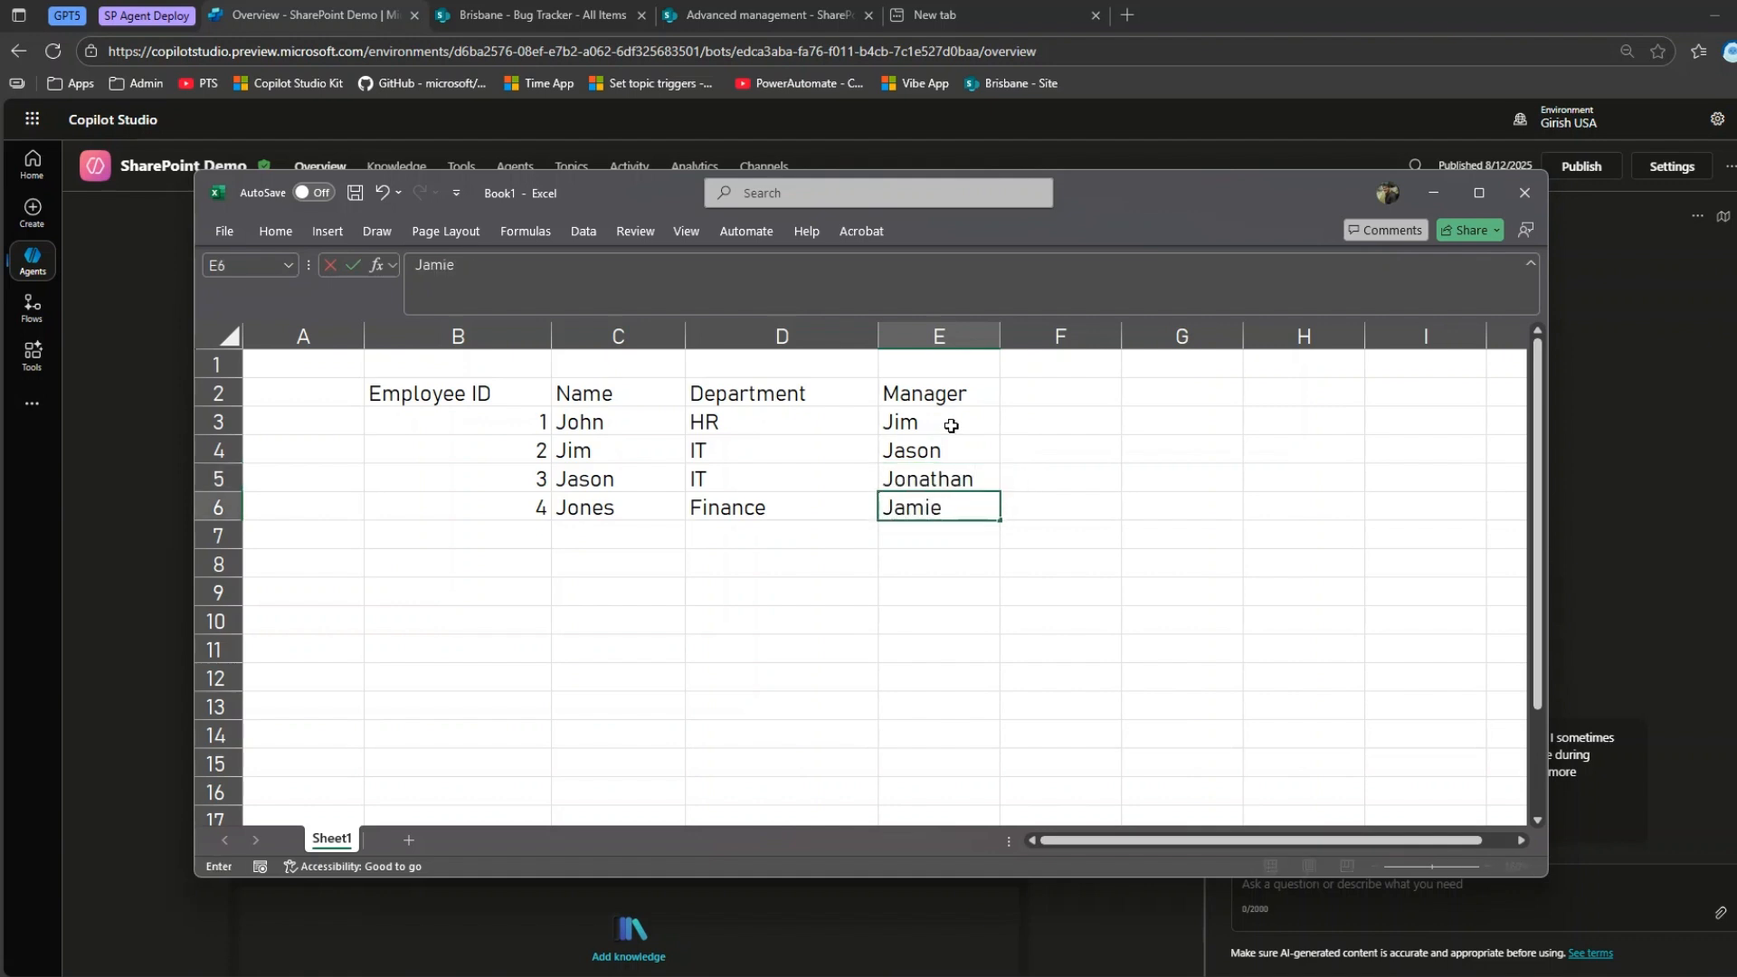
pyautogui.click(936, 593)
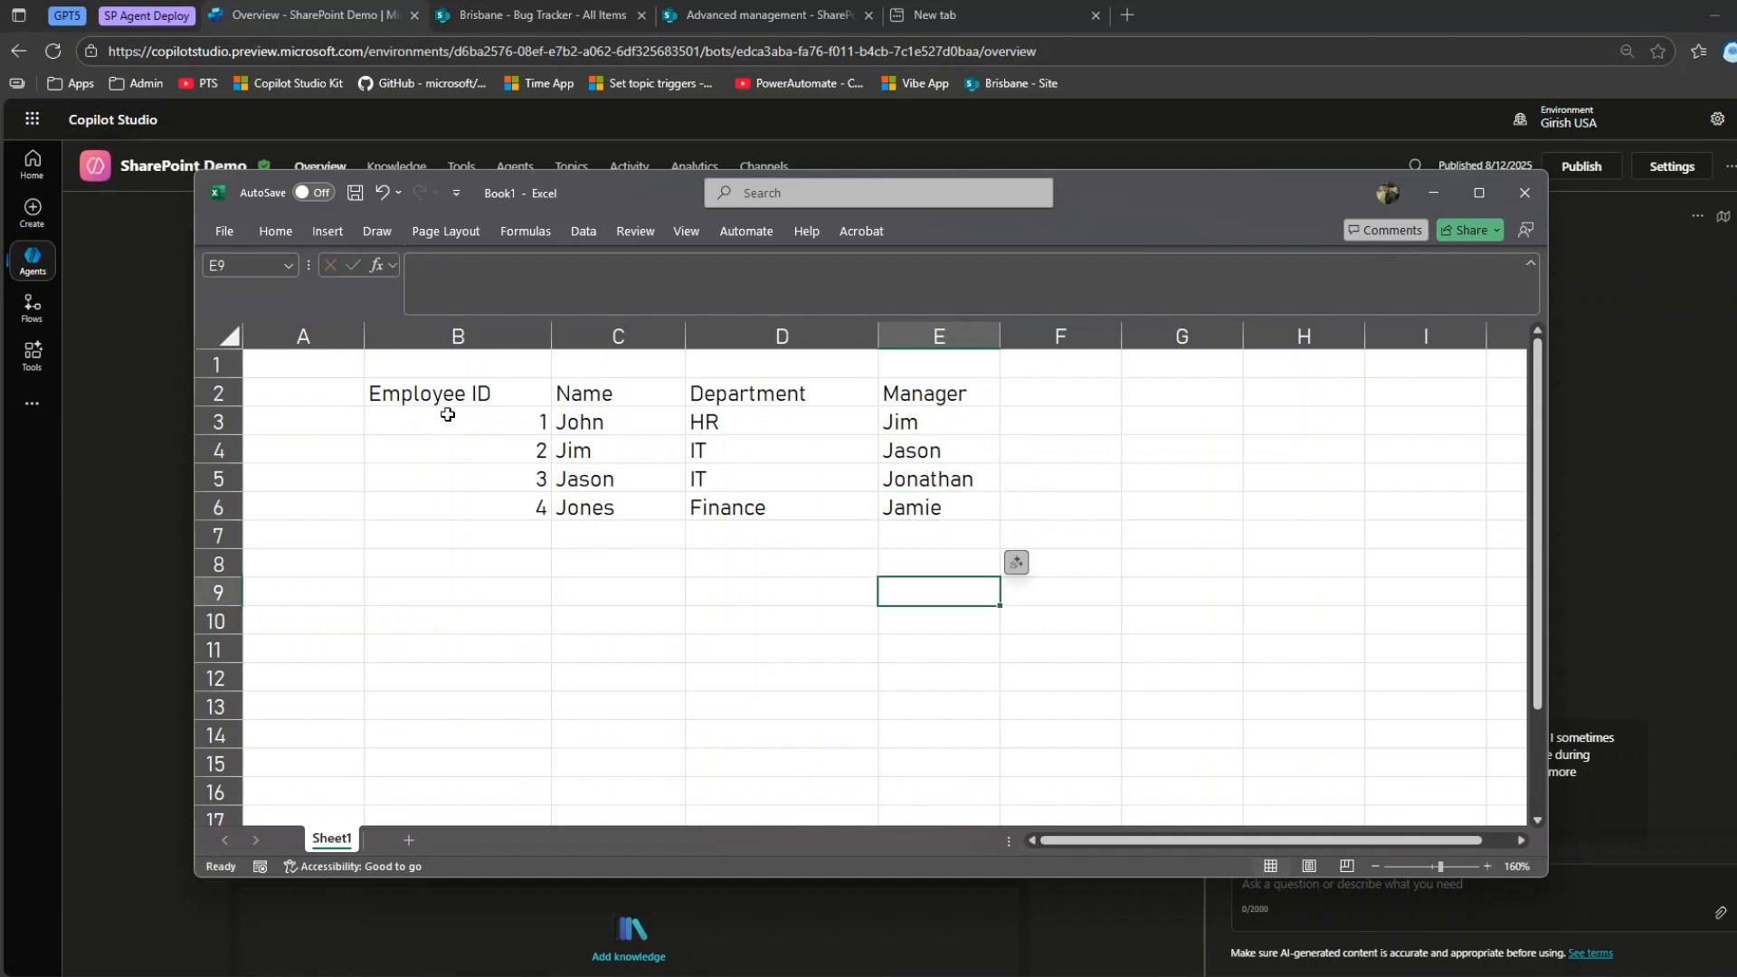
pyautogui.moveTo(452, 394); pyautogui.dragTo(954, 508)
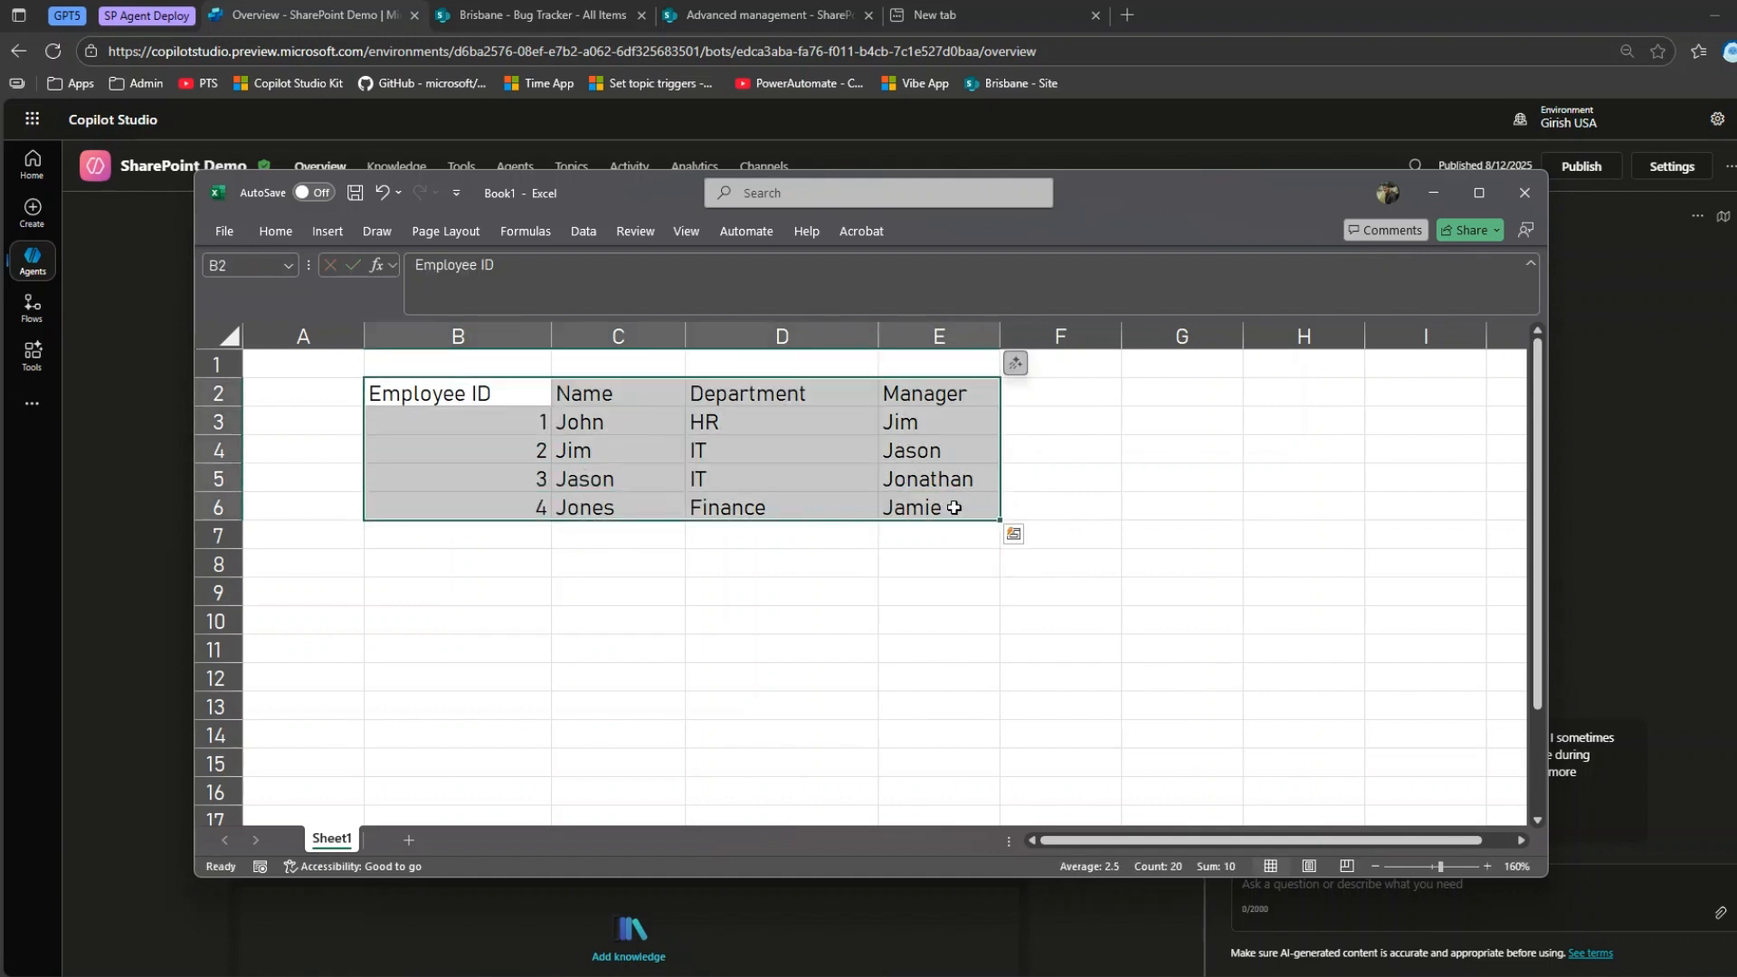
pyautogui.click(568, 676)
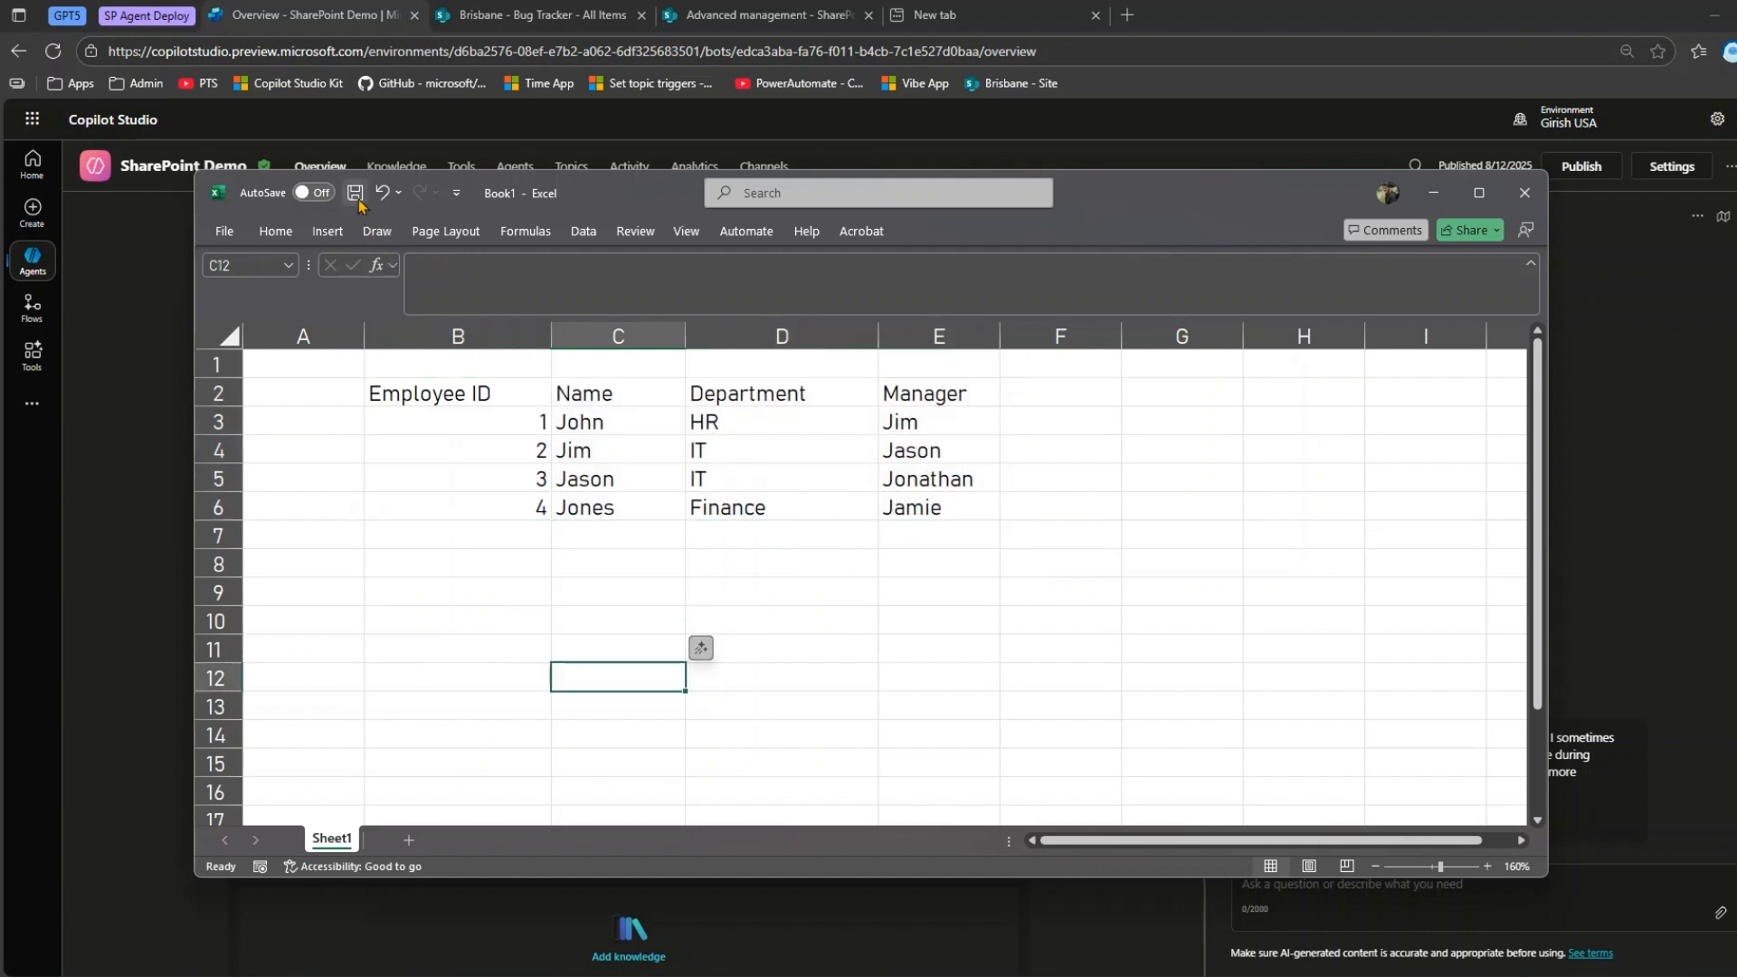
pyautogui.moveTo(421, 390); pyautogui.dragTo(947, 509)
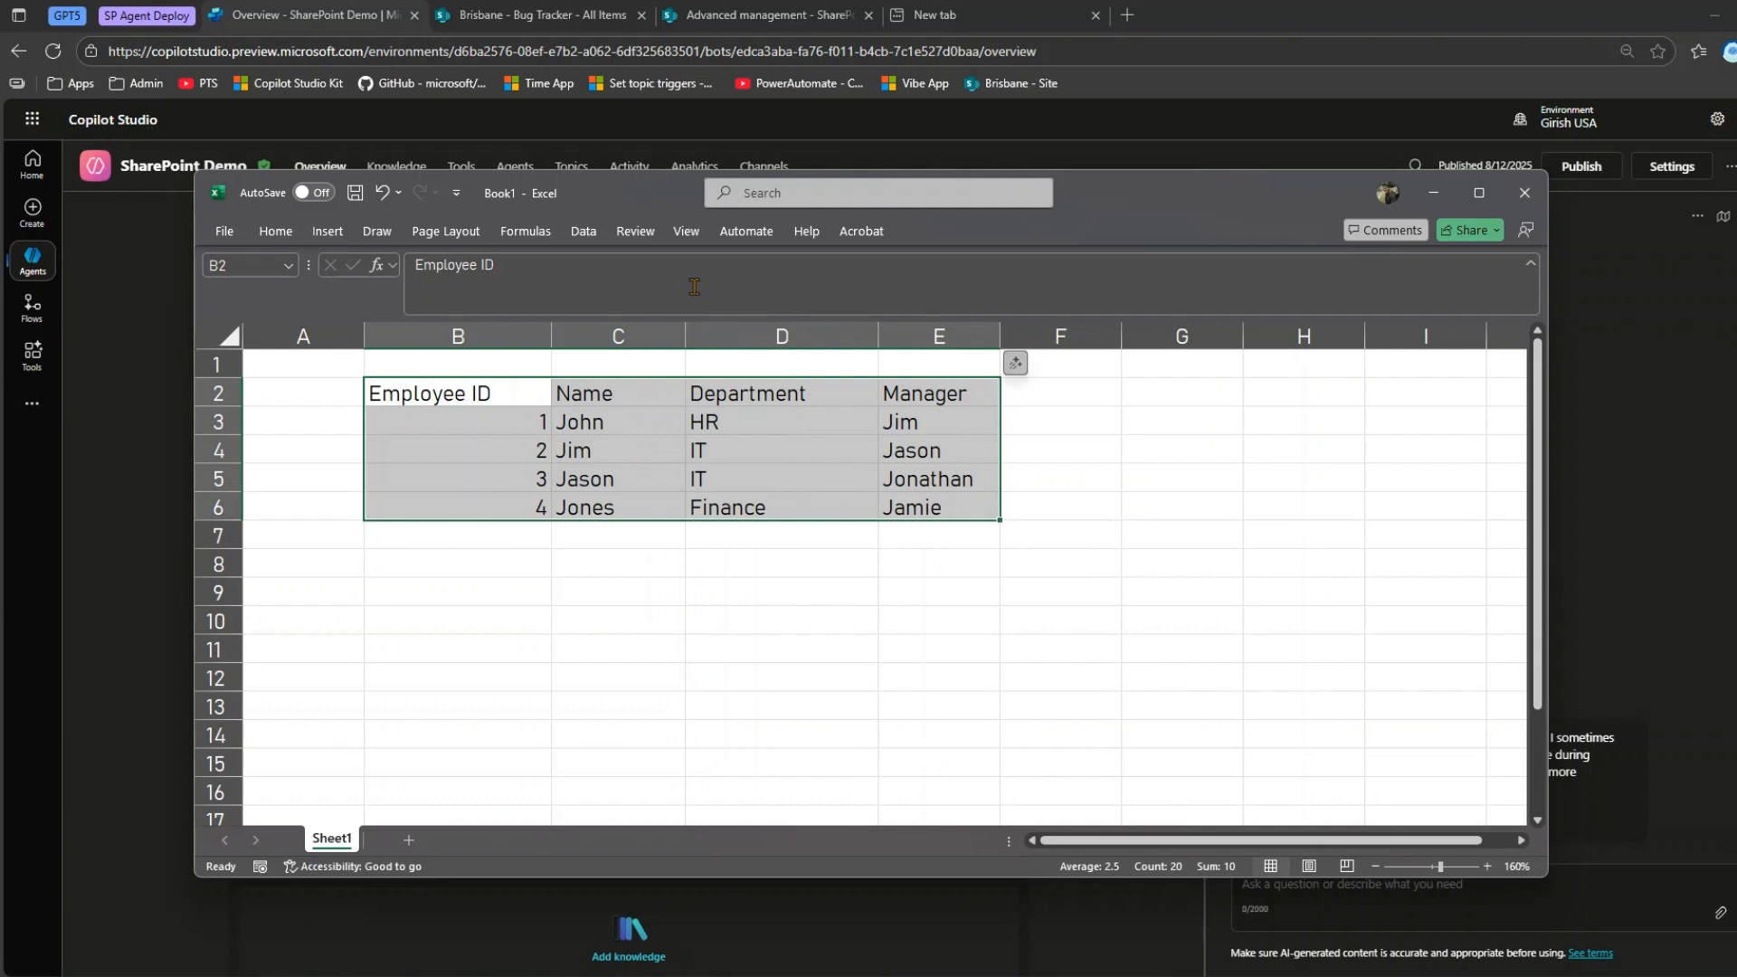
pyautogui.click(327, 232)
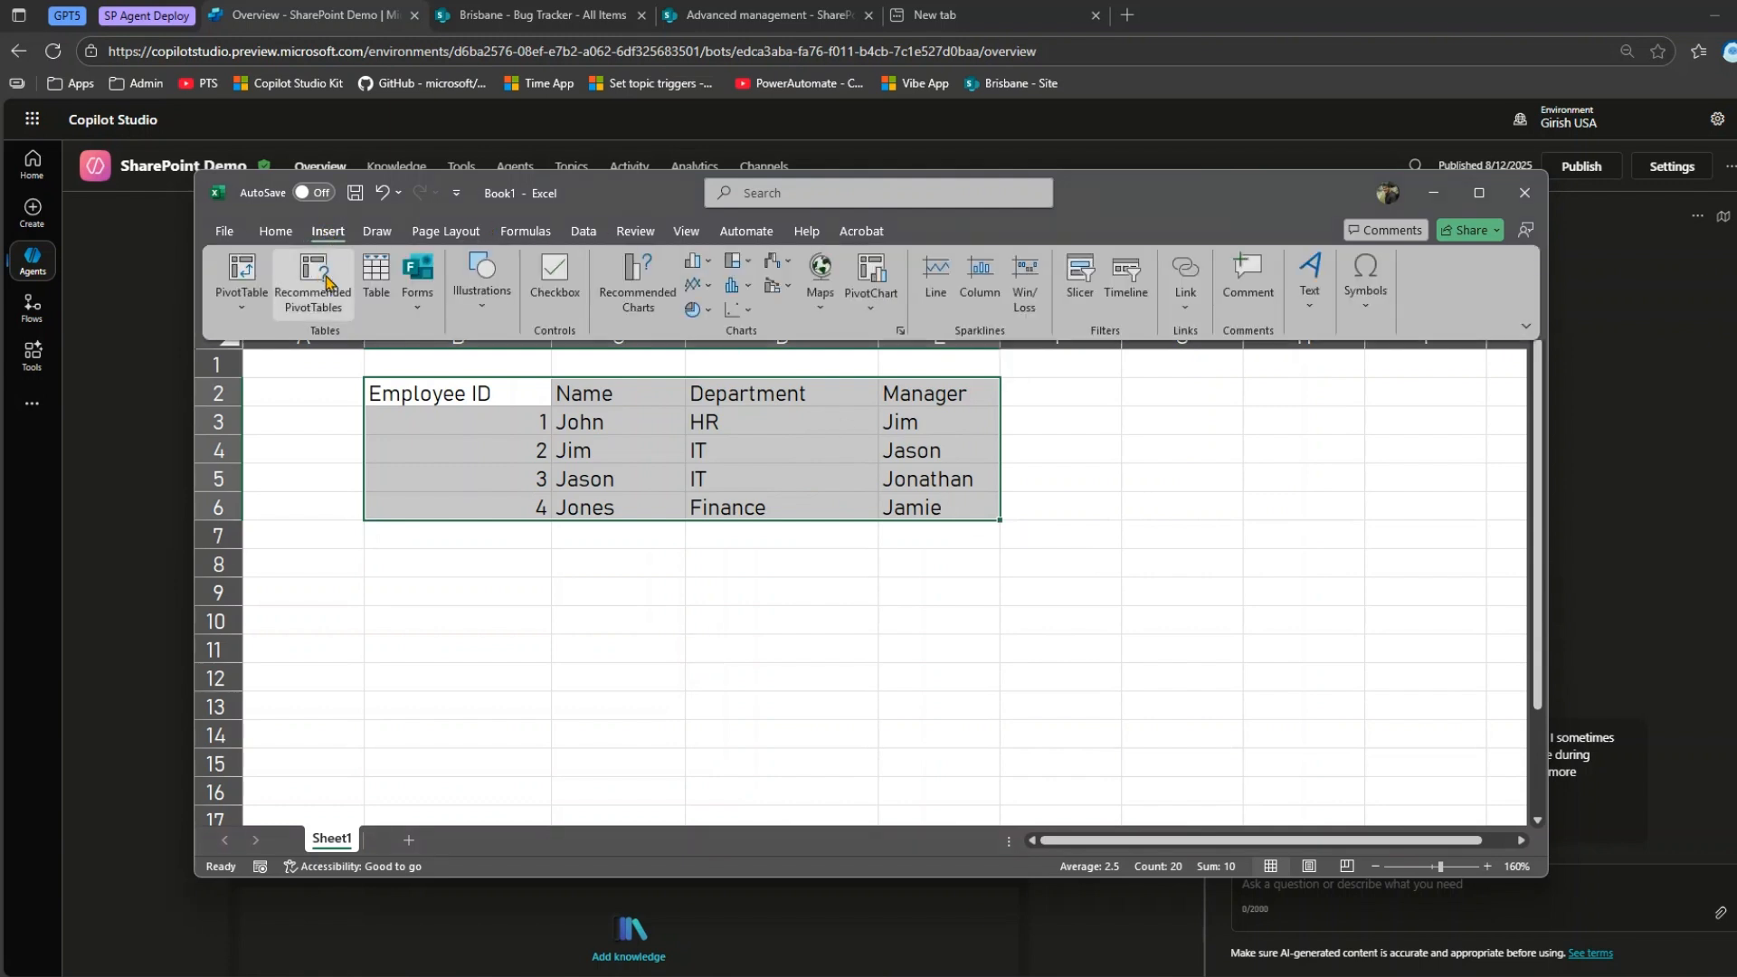
pyautogui.click(389, 280)
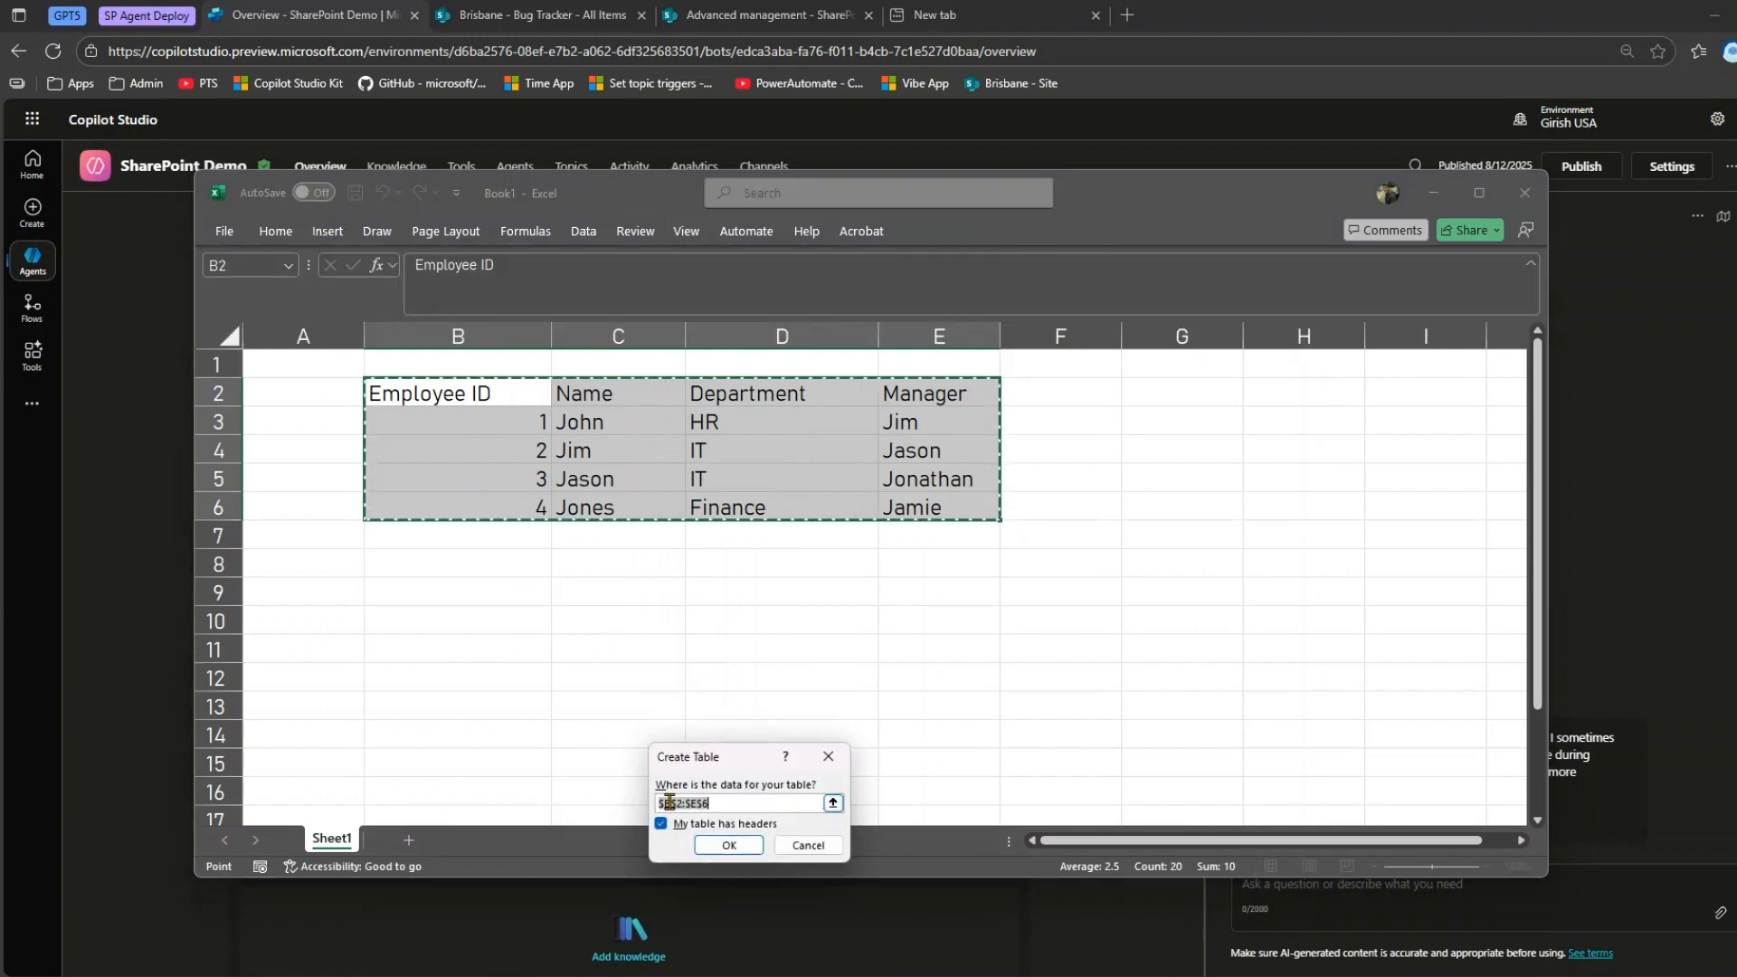
pyautogui.write('Emplo')
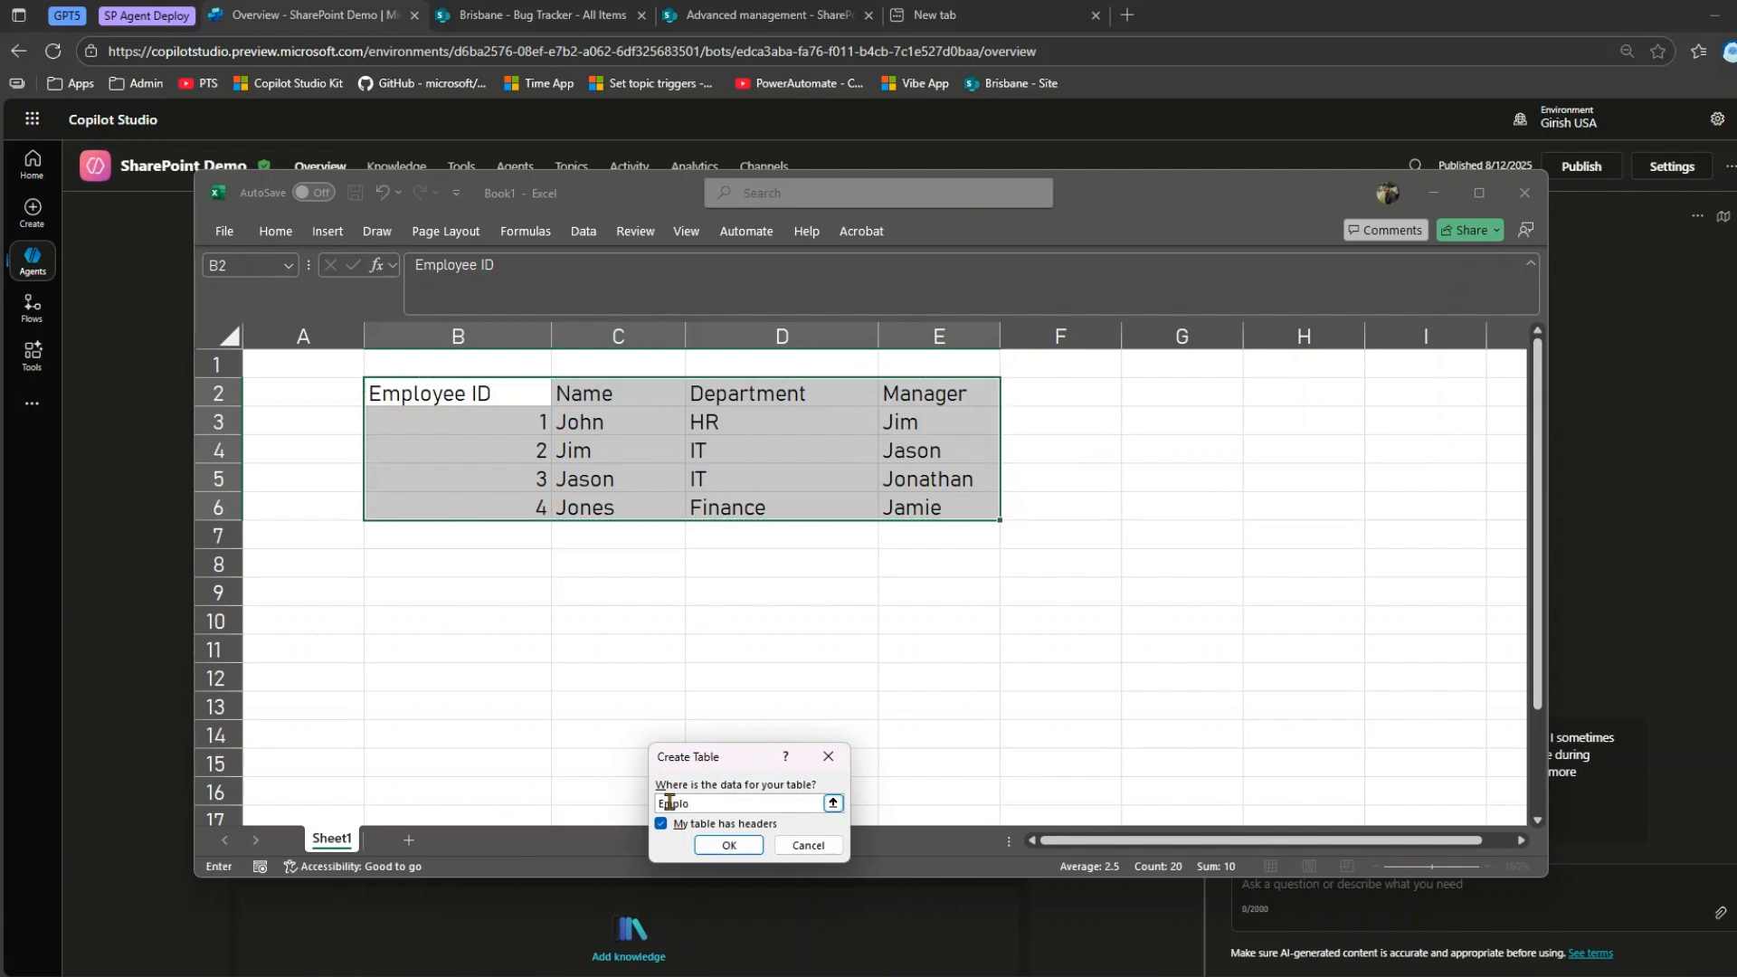
pyautogui.press('Escape')
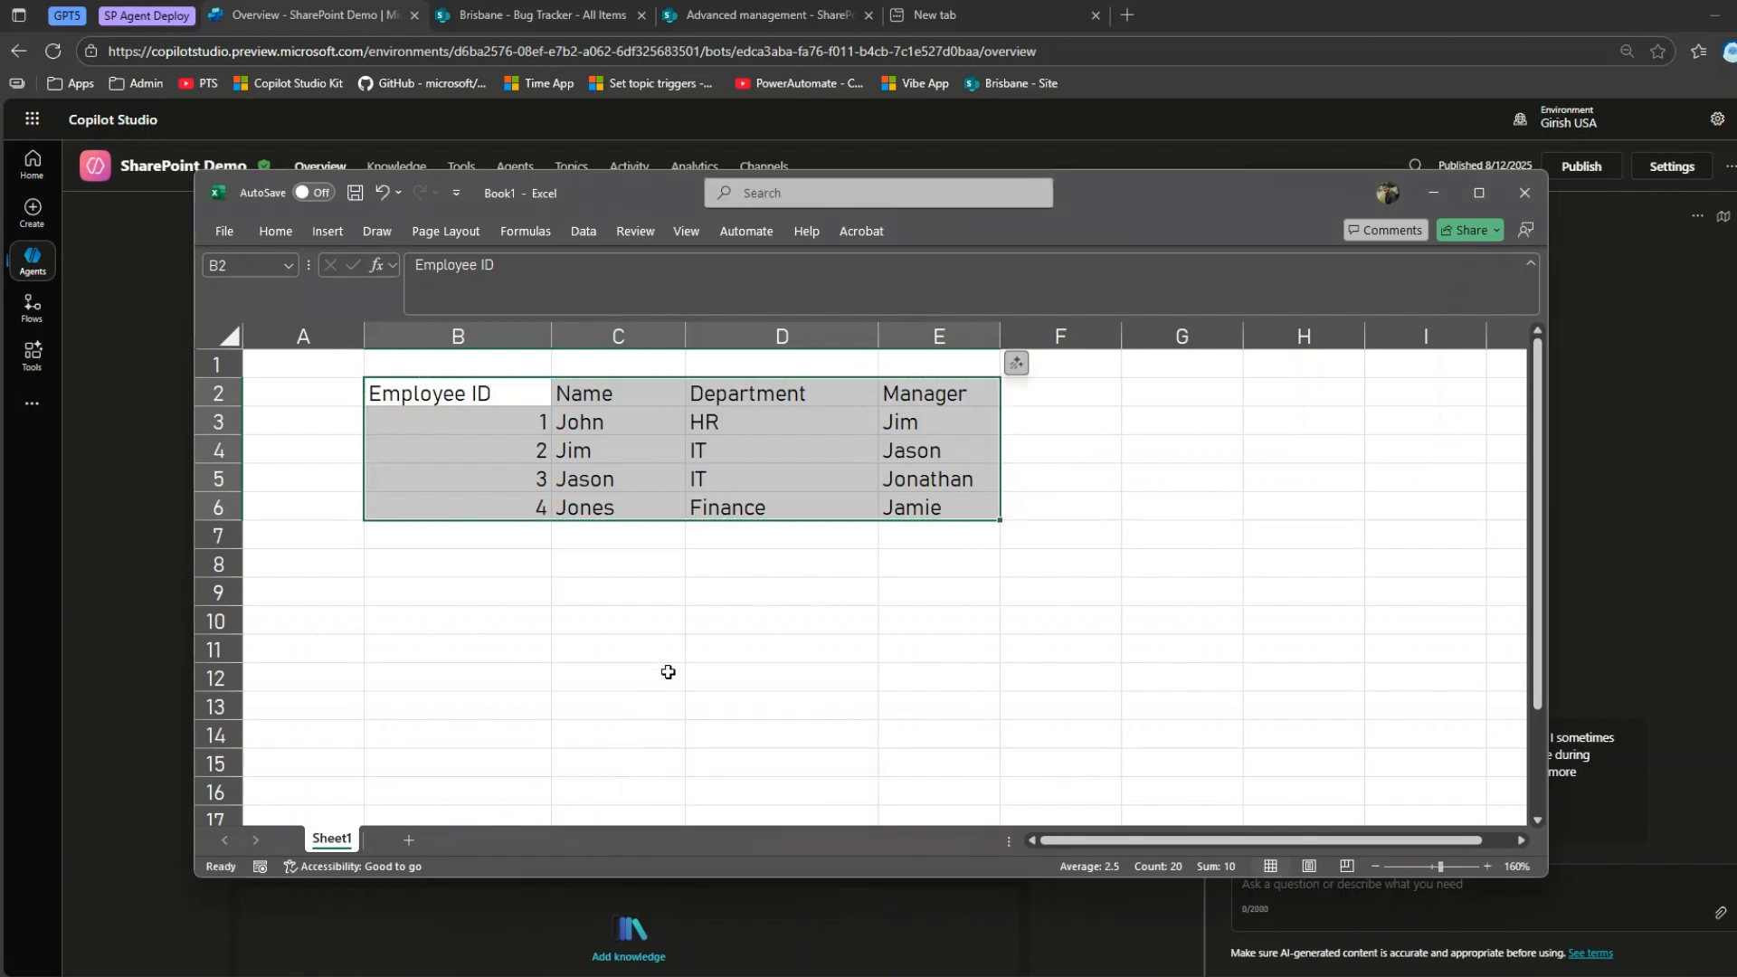
pyautogui.click(699, 621)
pyautogui.click(715, 450)
# Convert the range B2:E6 into a table with headers.
pyautogui.moveTo(425, 393)
pyautogui.mouseDown()
pyautogui.moveTo(655, 468)
pyautogui.moveTo(923, 519)
pyautogui.mouseUp()
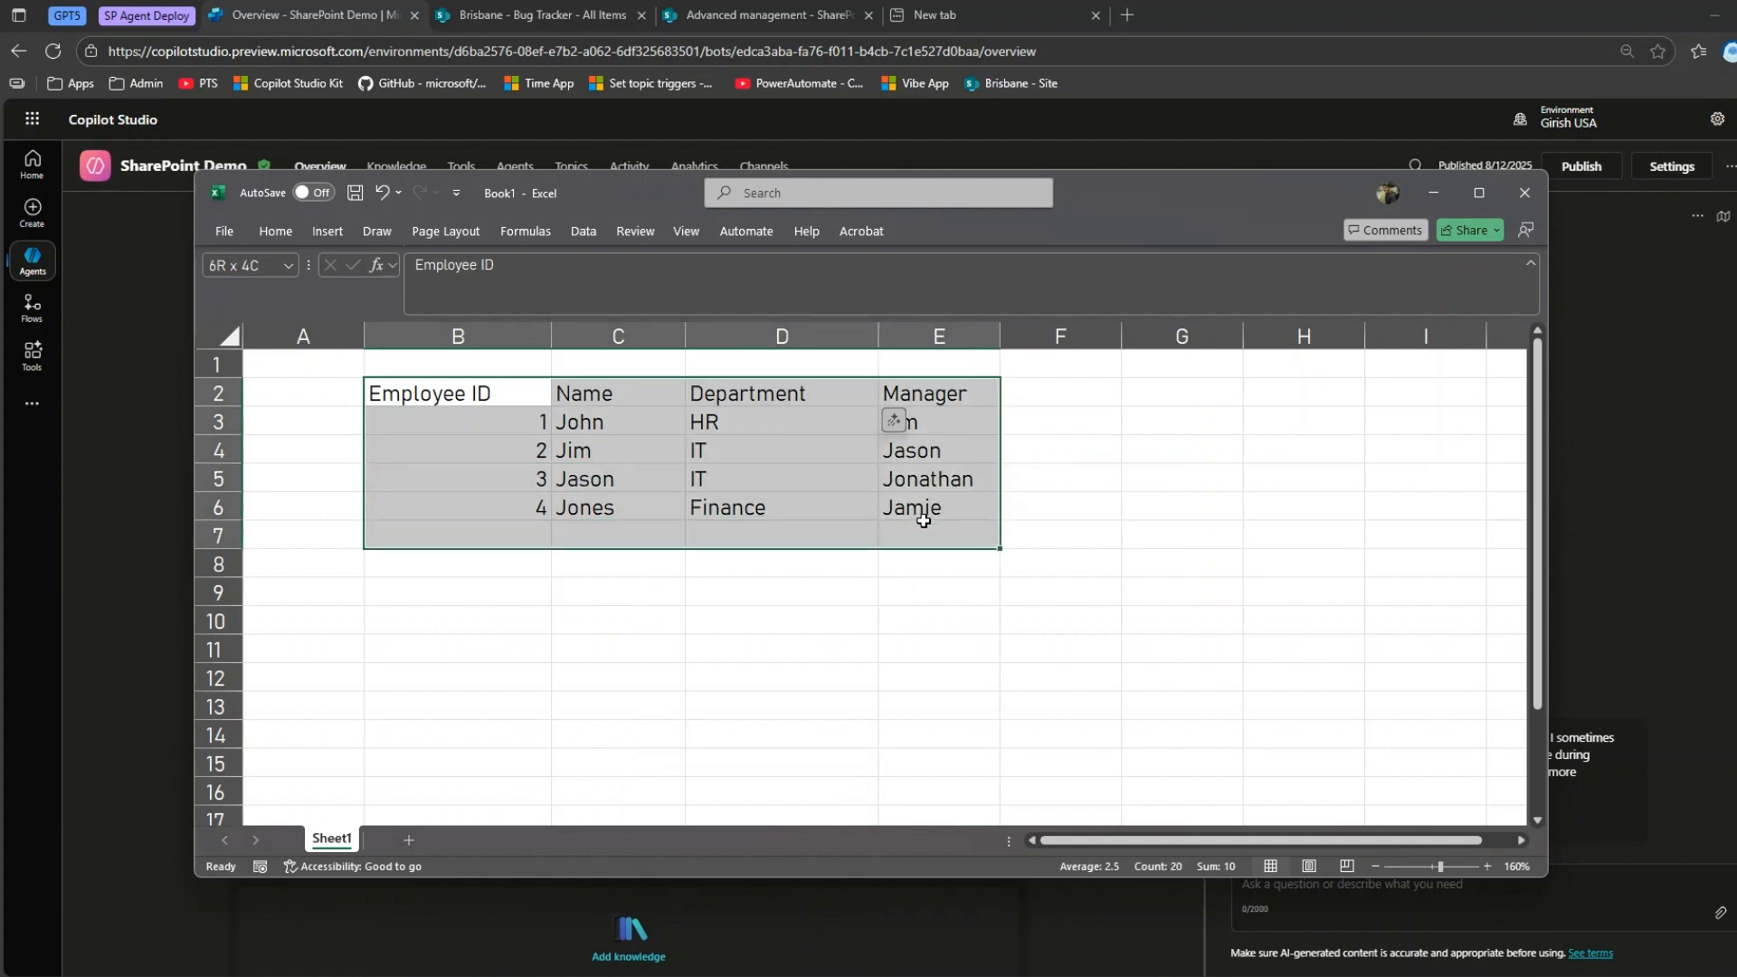
pyautogui.click(328, 232)
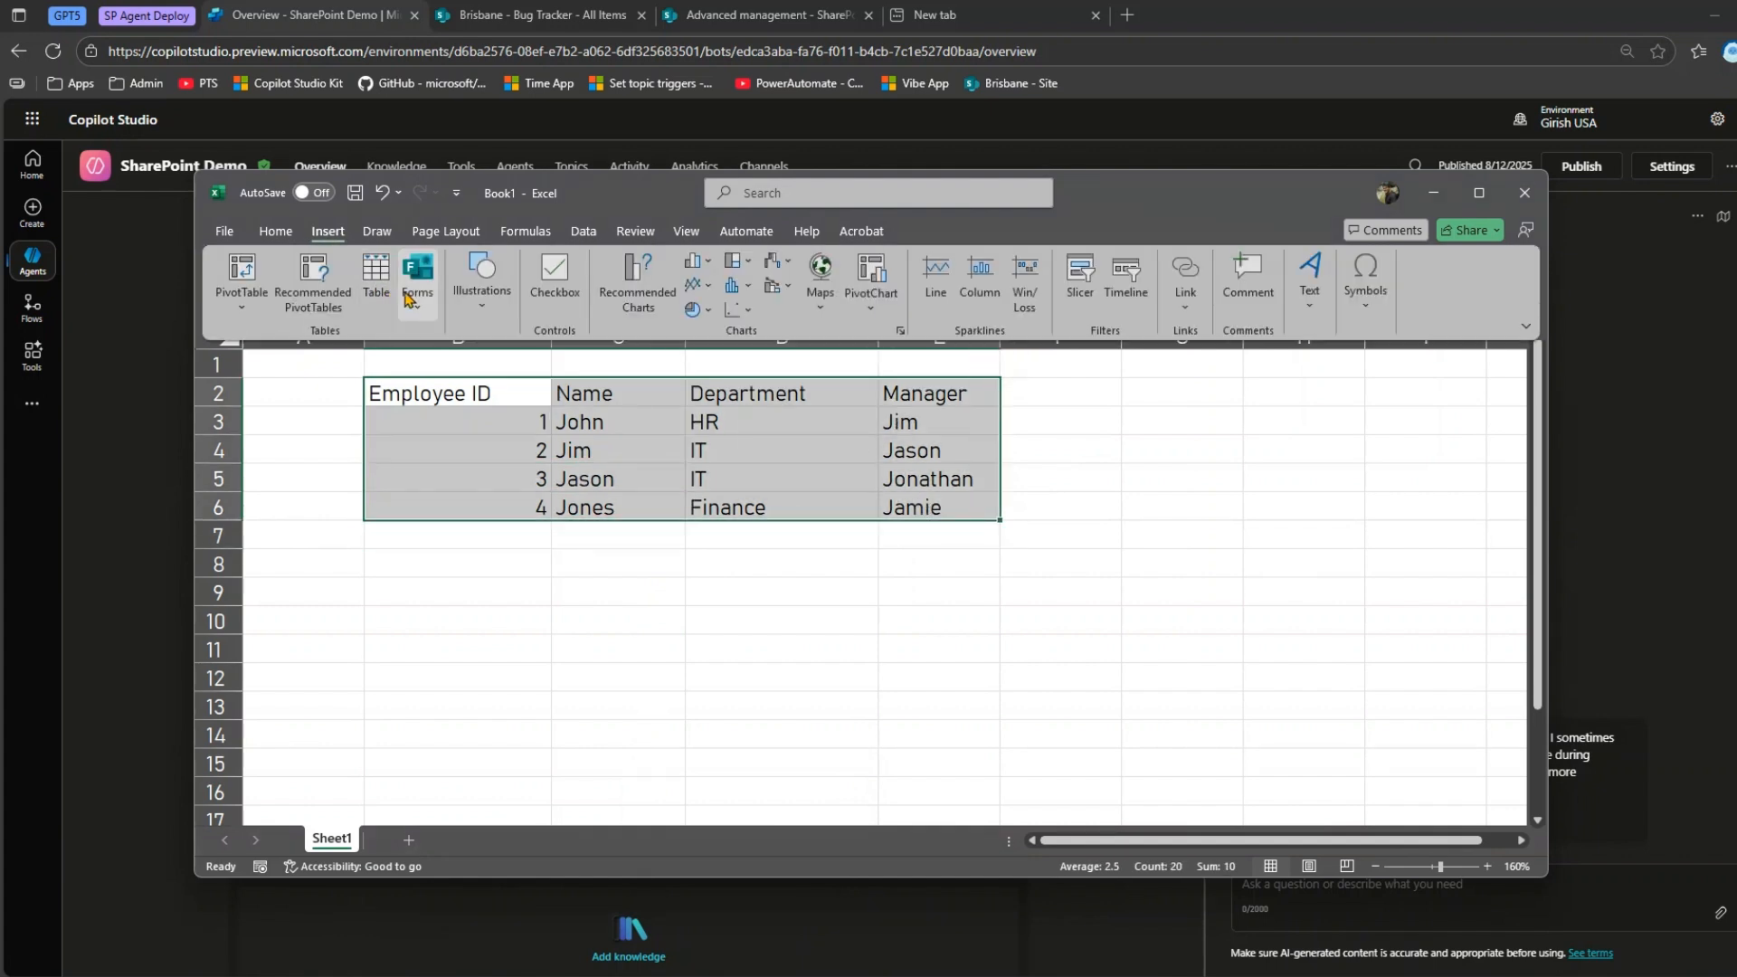
pyautogui.click(368, 294)
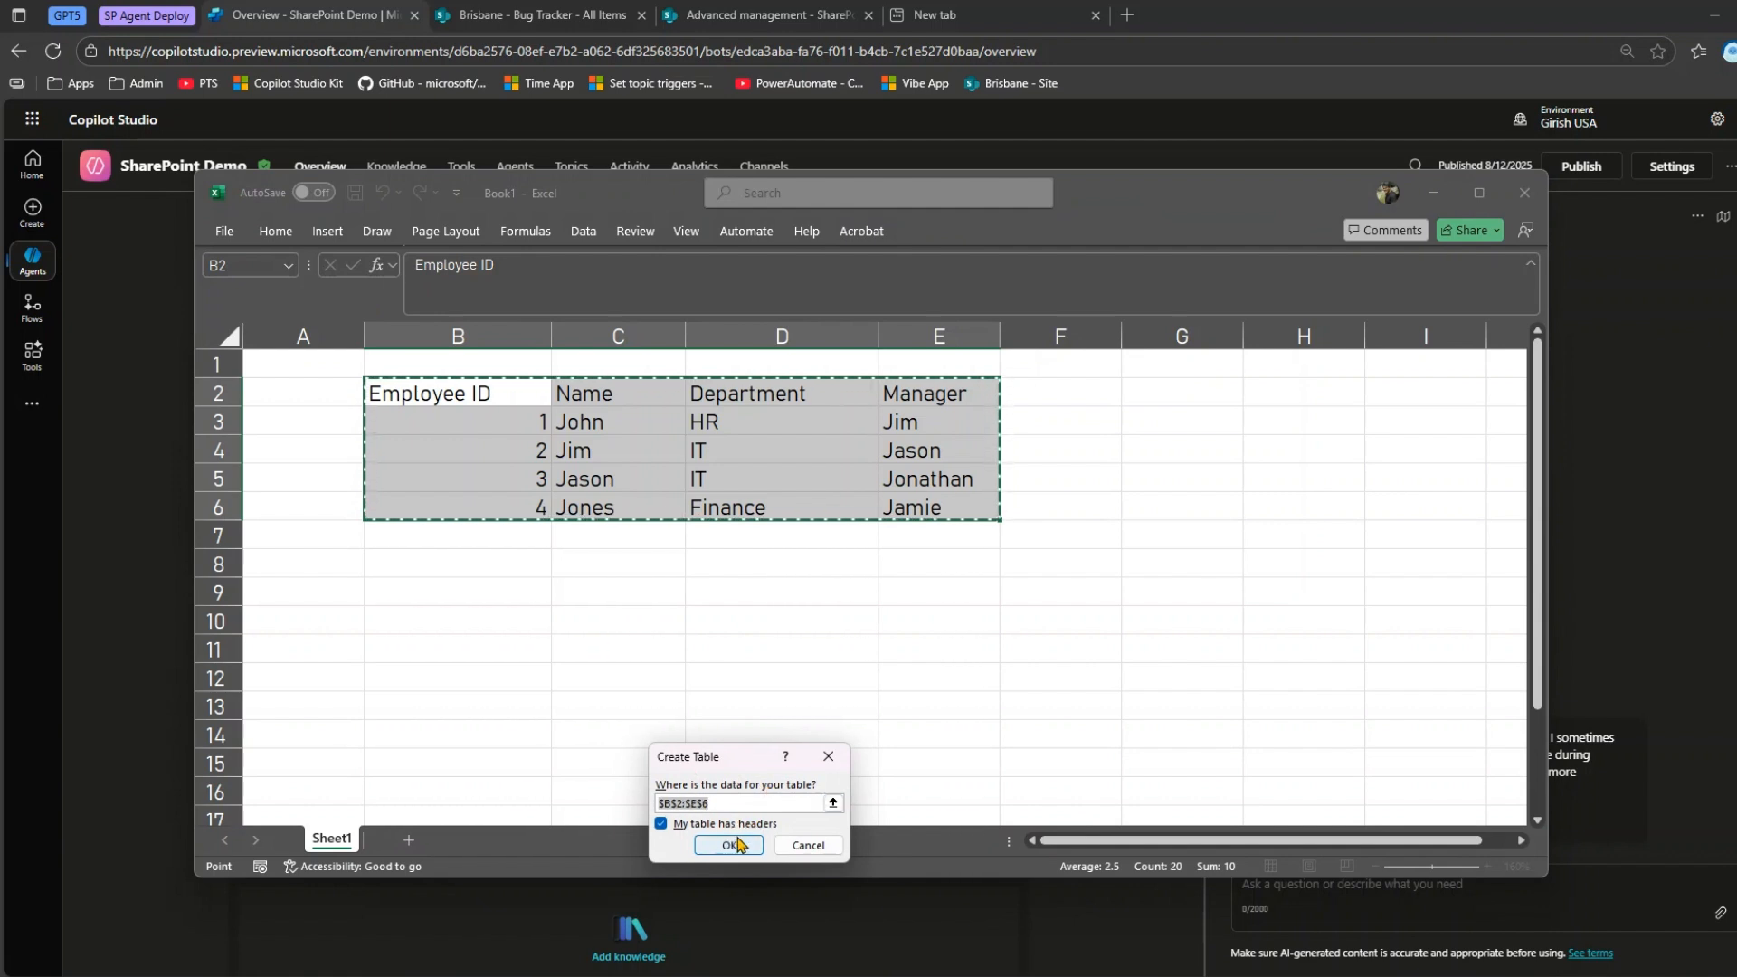
pyautogui.click(731, 845)
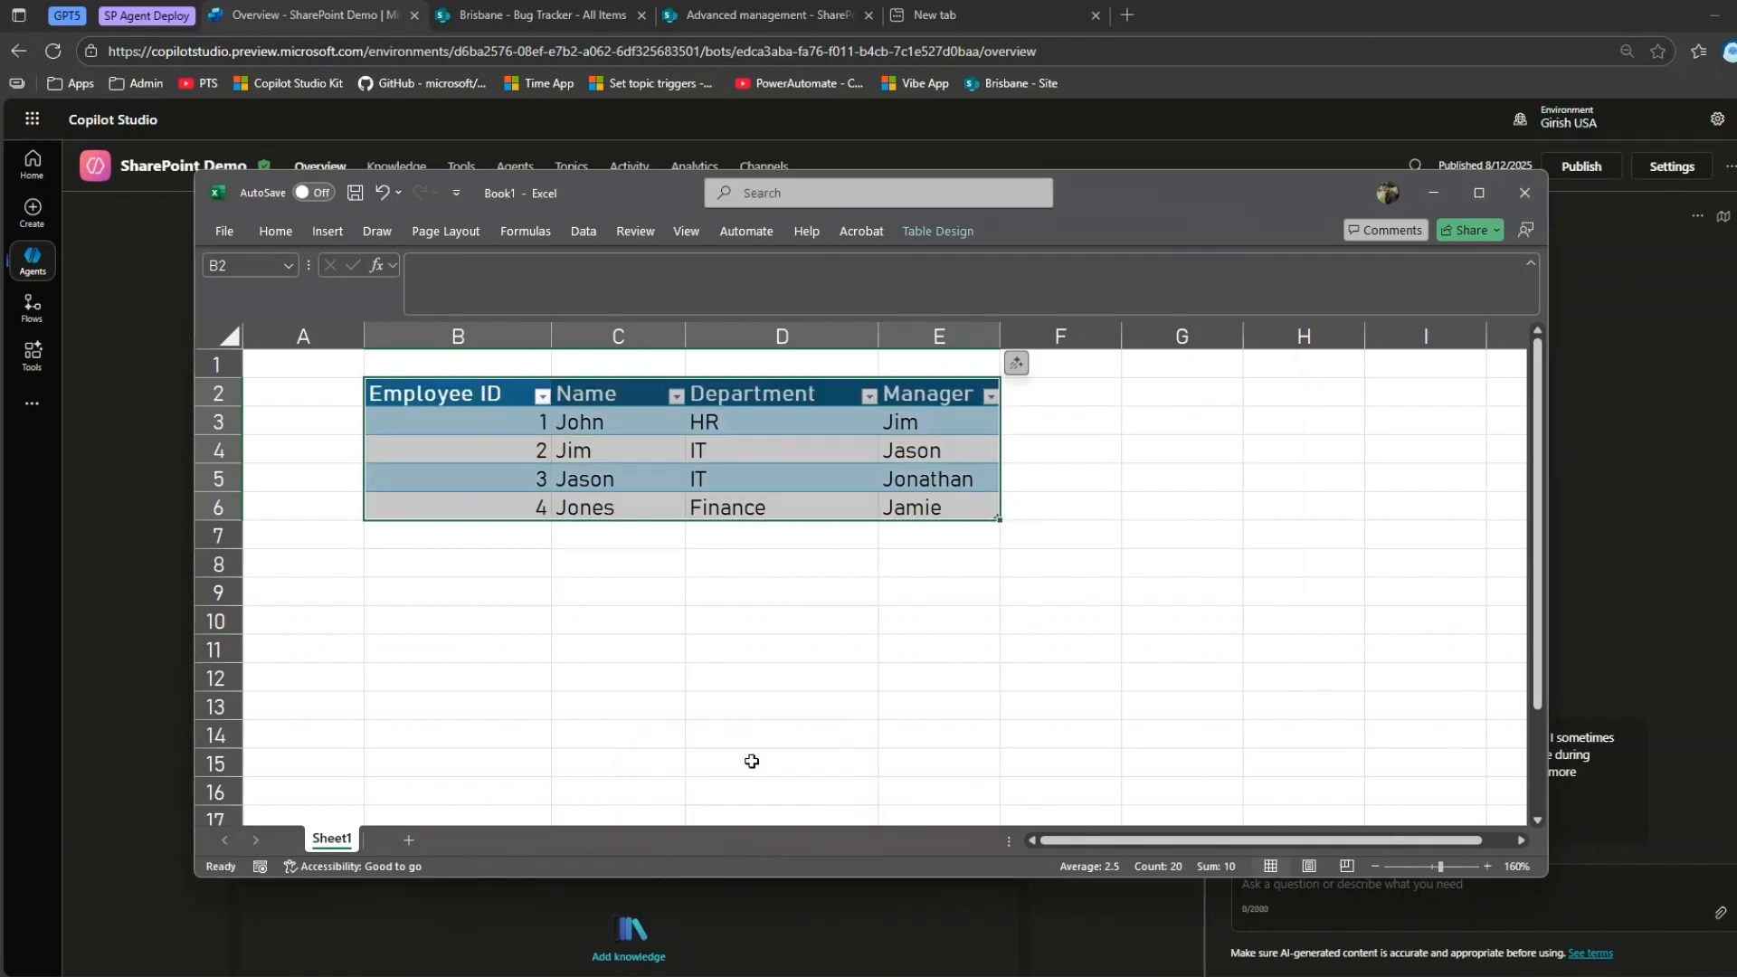
# Name the new table Employee.
pyautogui.click(662, 419)
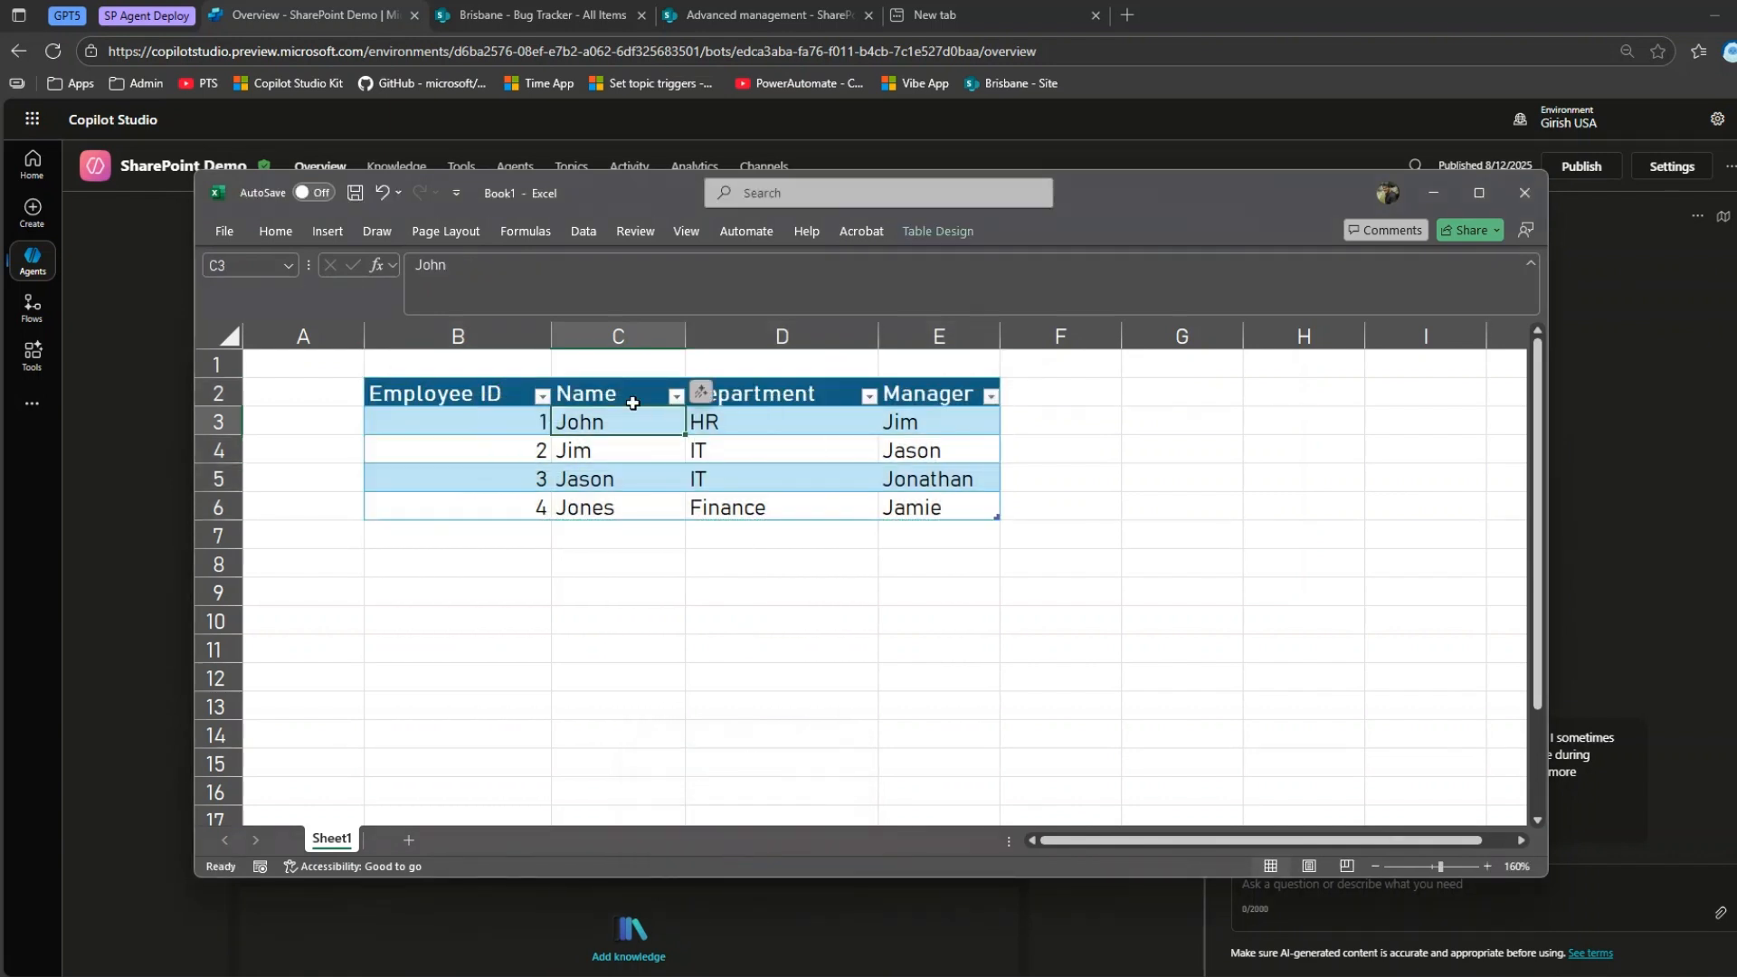
pyautogui.click(937, 233)
pyautogui.click(263, 284)
pyautogui.write('Employee')
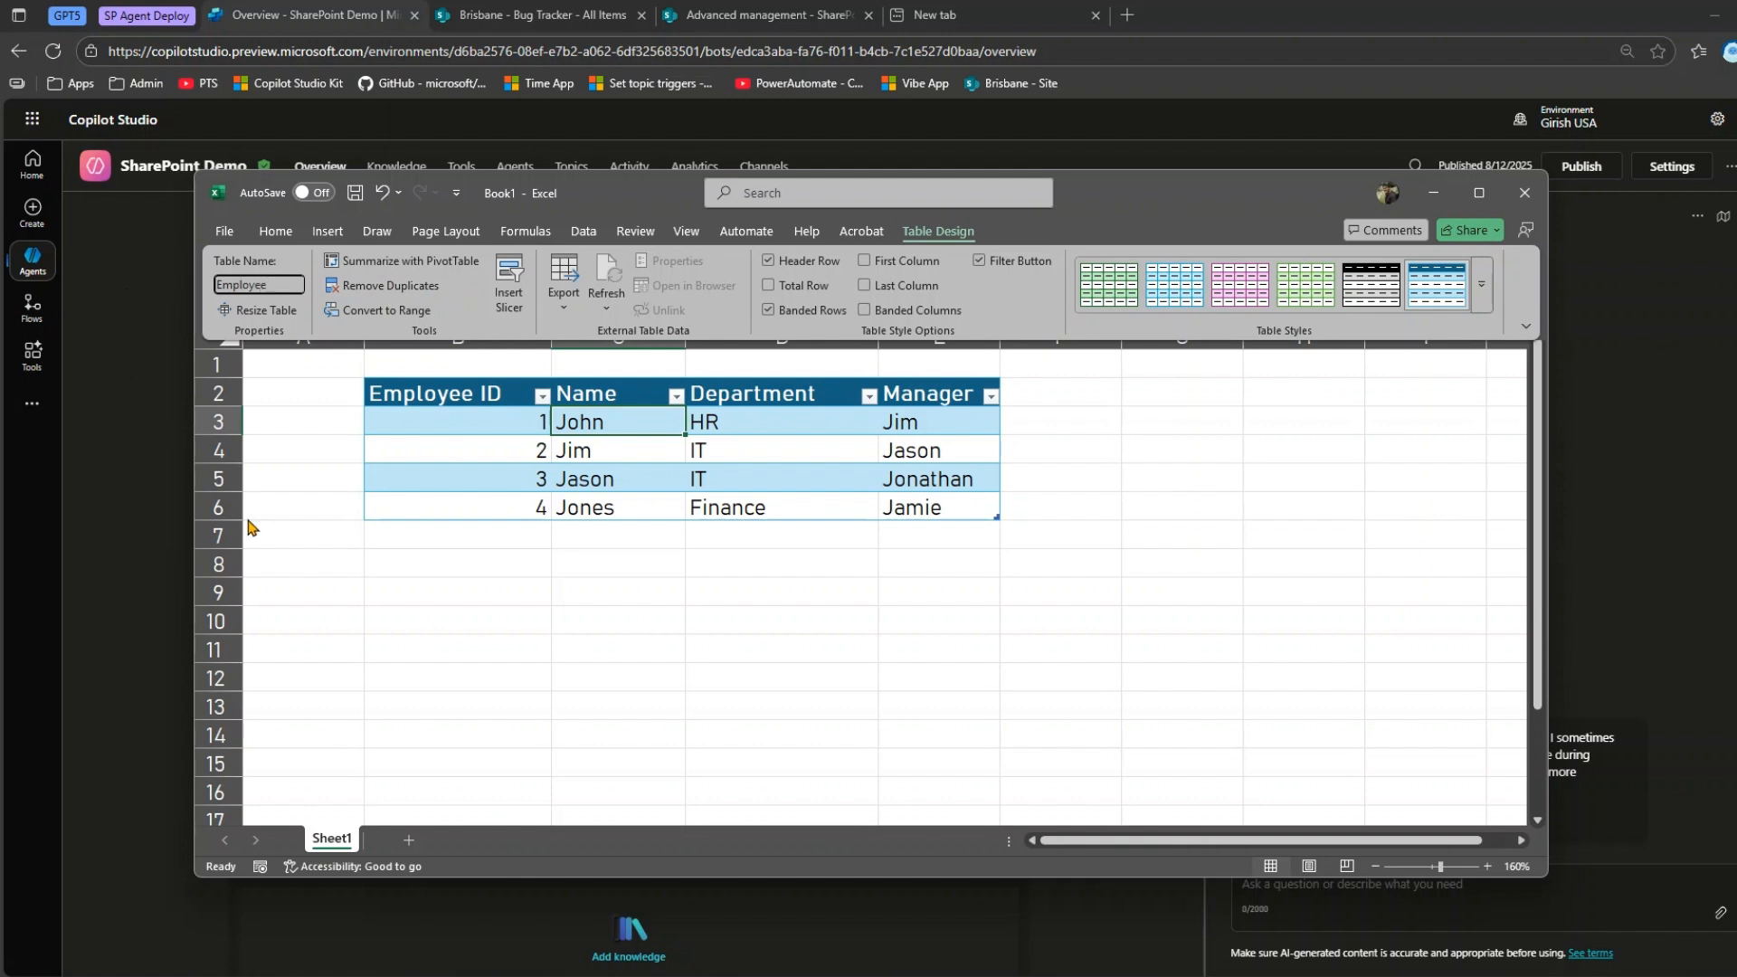
# Switch to Copilot Studio and start adding a knowledge source to the SharePoint Demo agent.
pyautogui.click(642, 563)
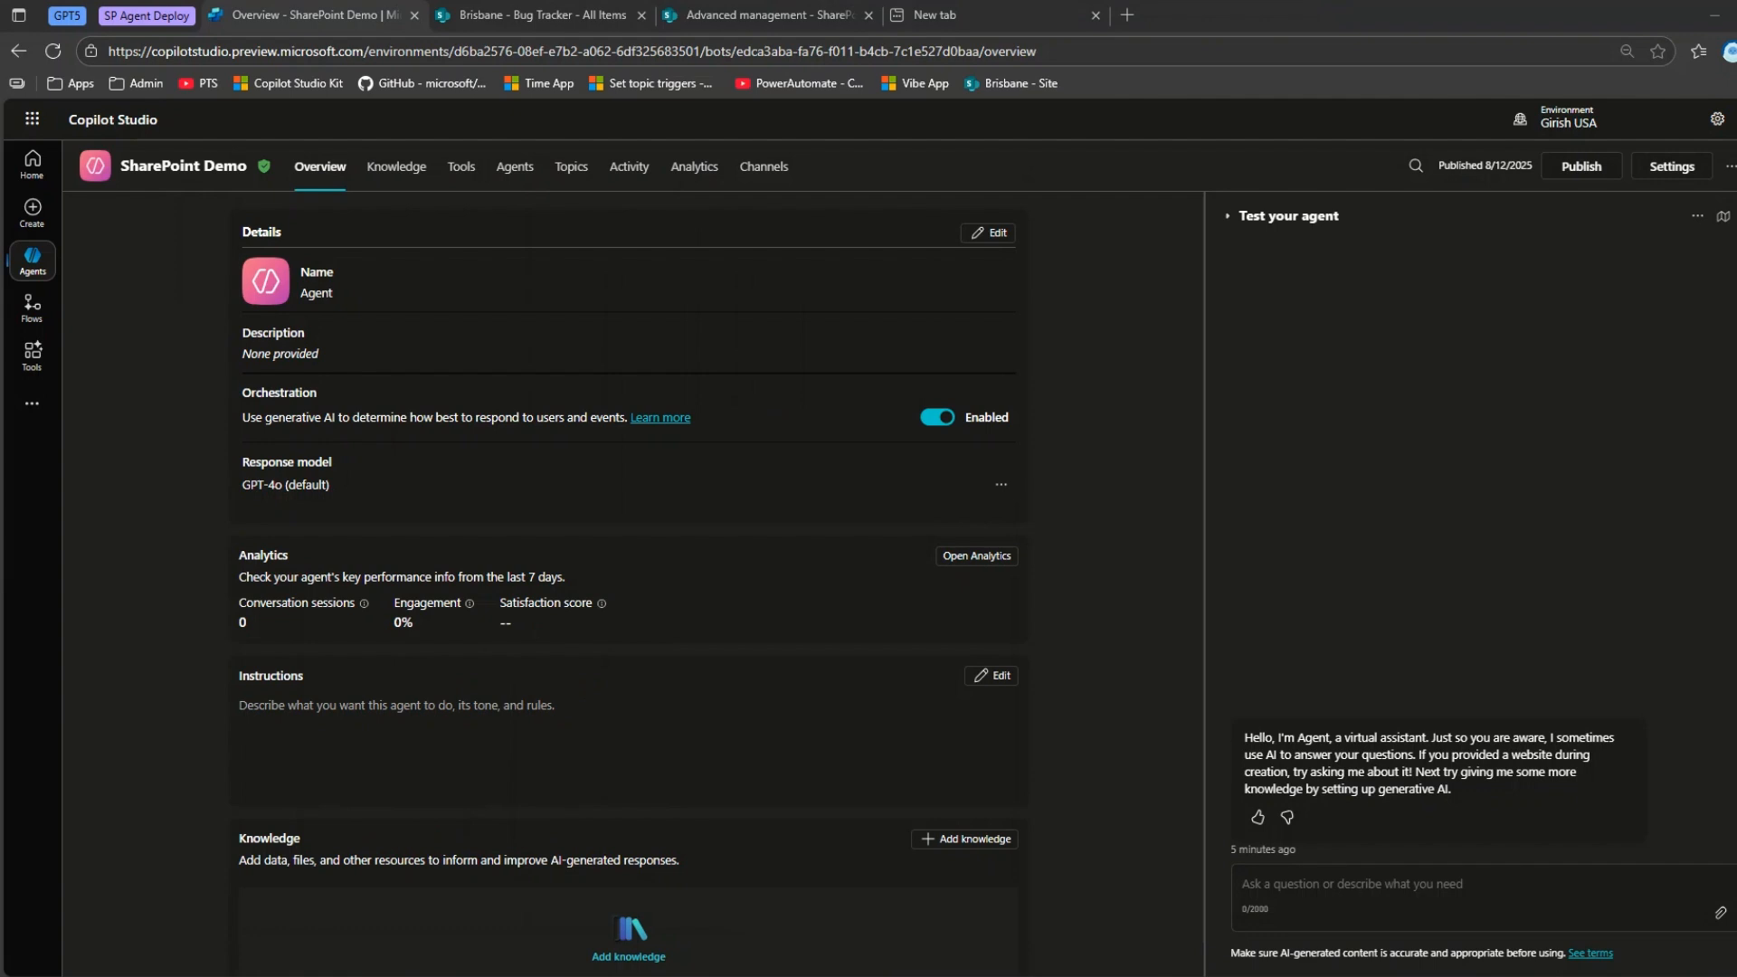
pyautogui.click(396, 169)
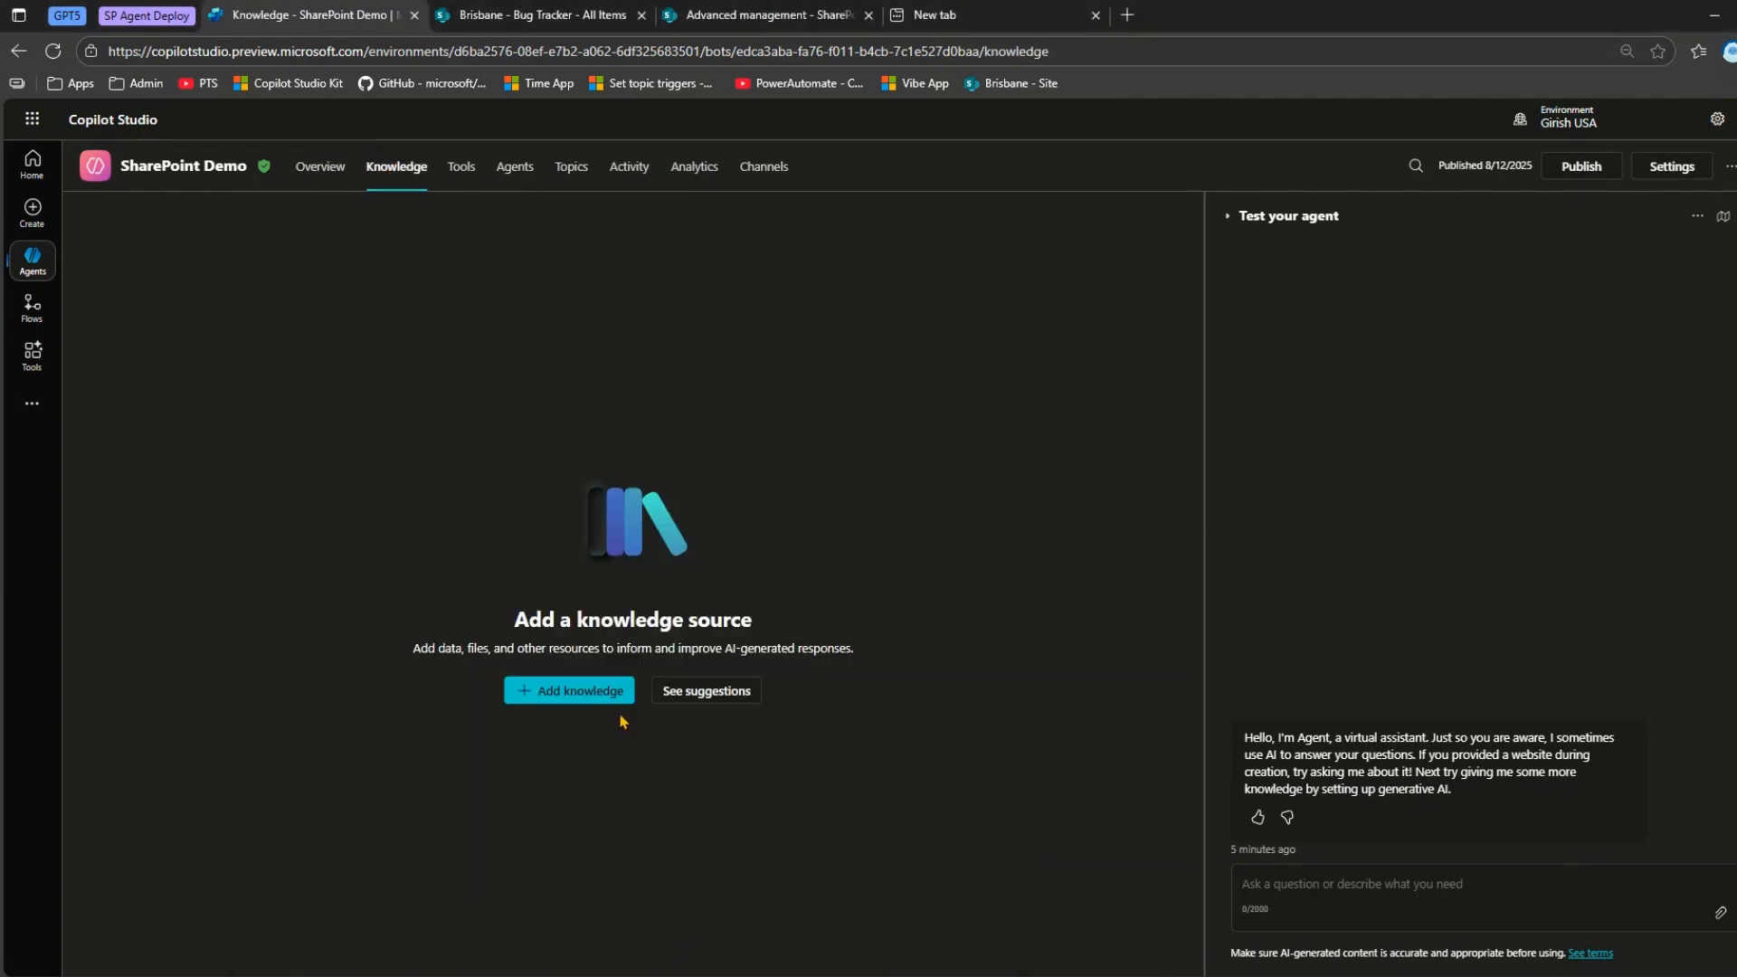
pyautogui.click(607, 696)
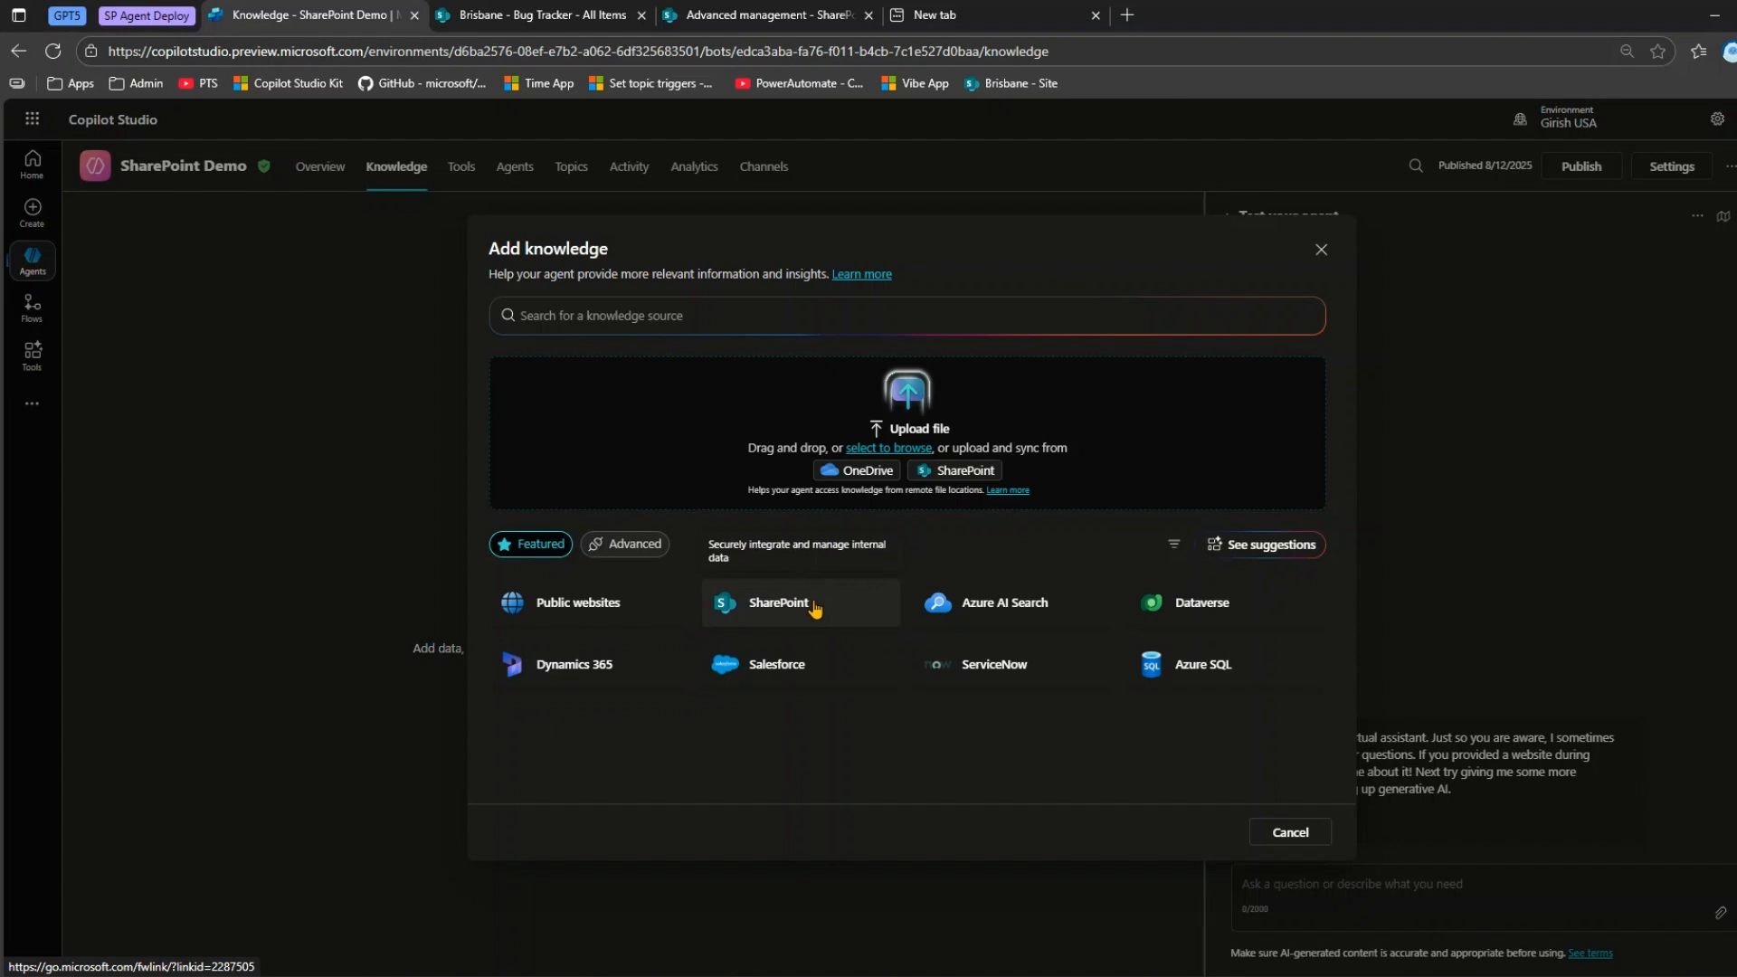
# Switch to the Brisbane SharePoint site and open its Documents library.
pyautogui.click(525, 15)
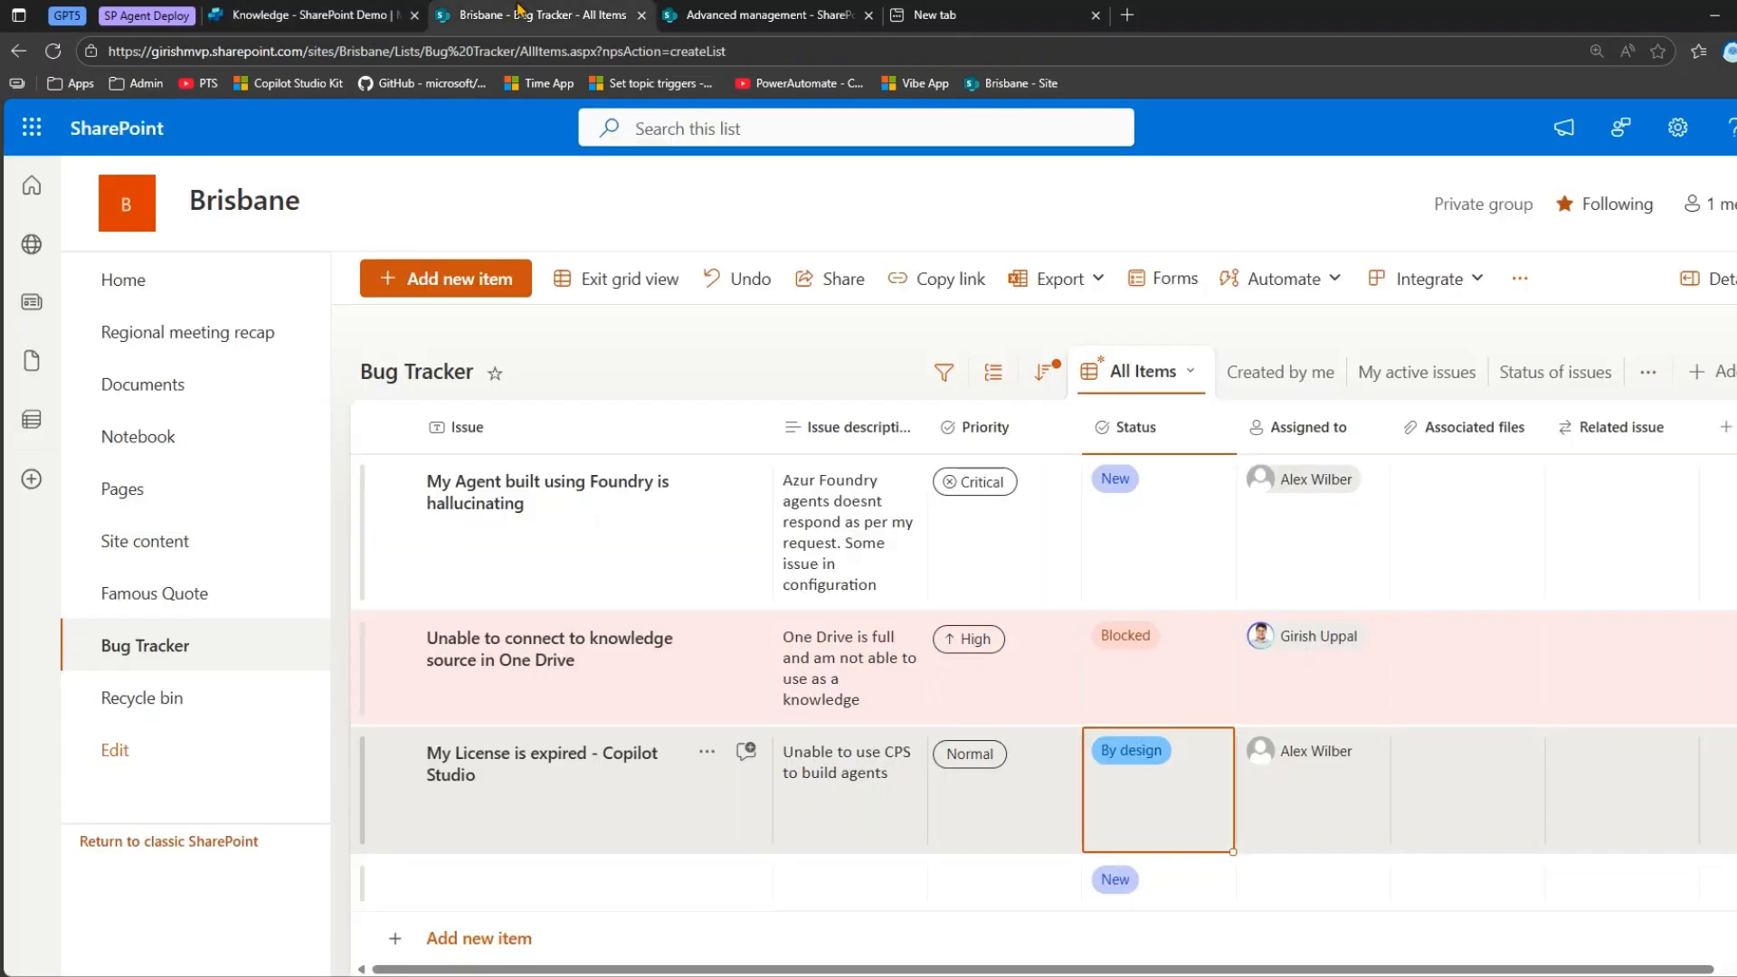
pyautogui.click(135, 285)
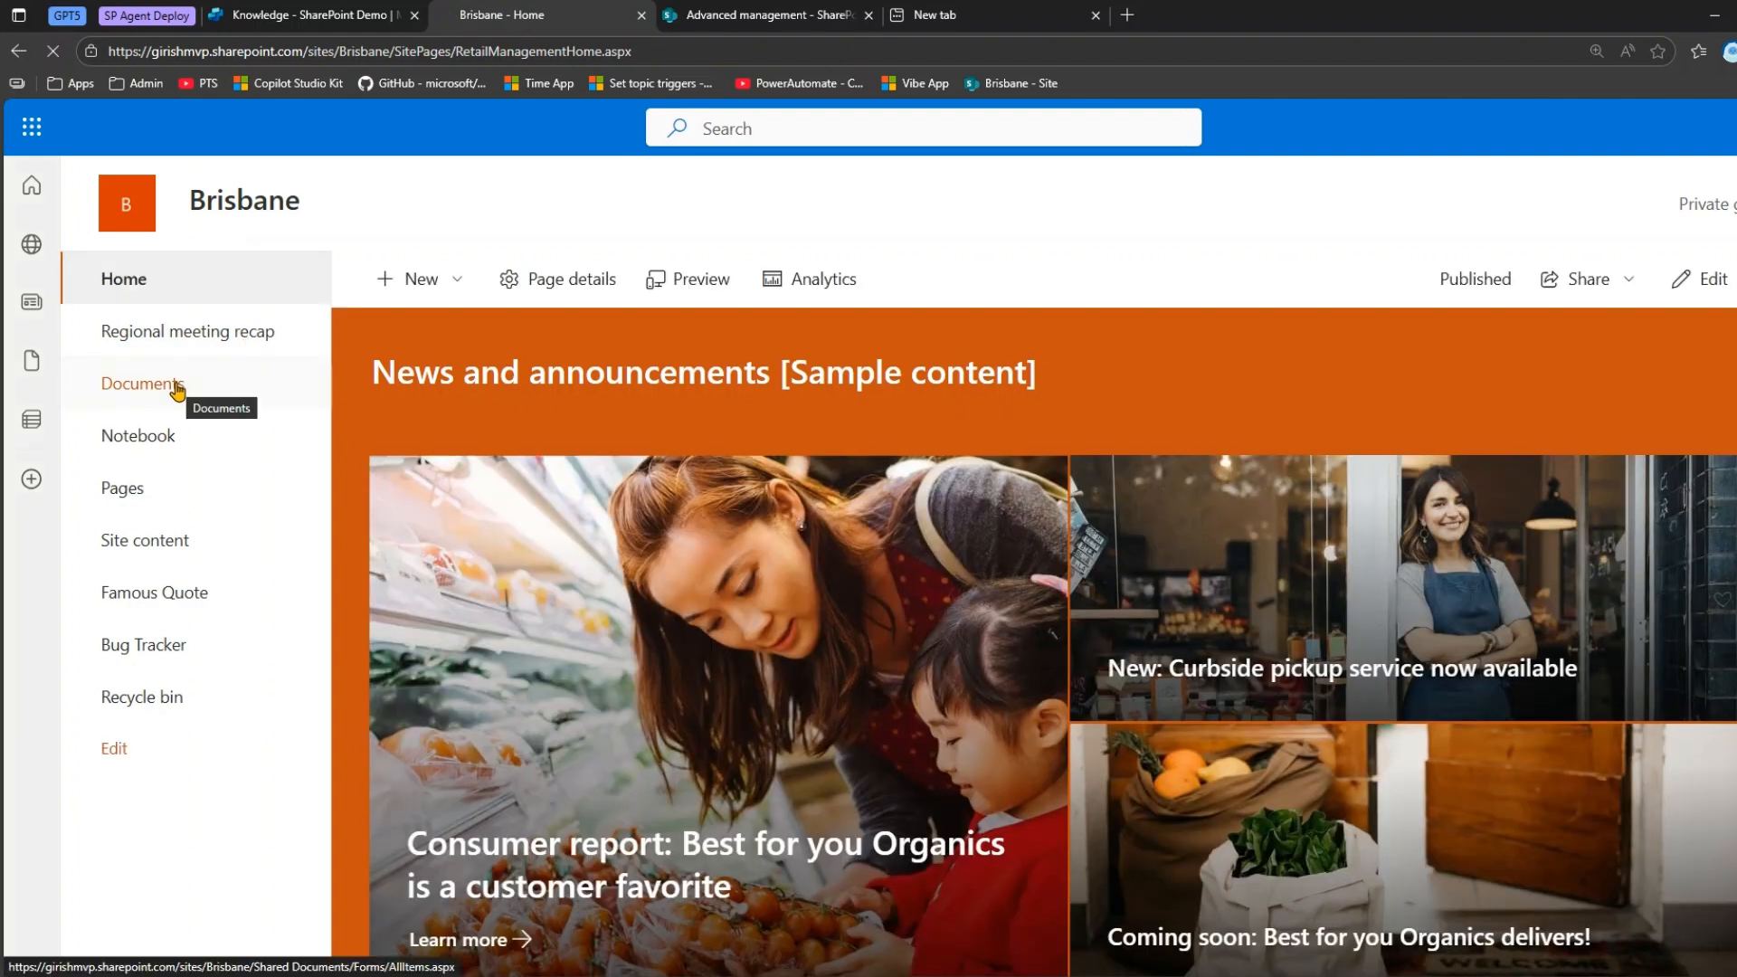
pyautogui.click(176, 389)
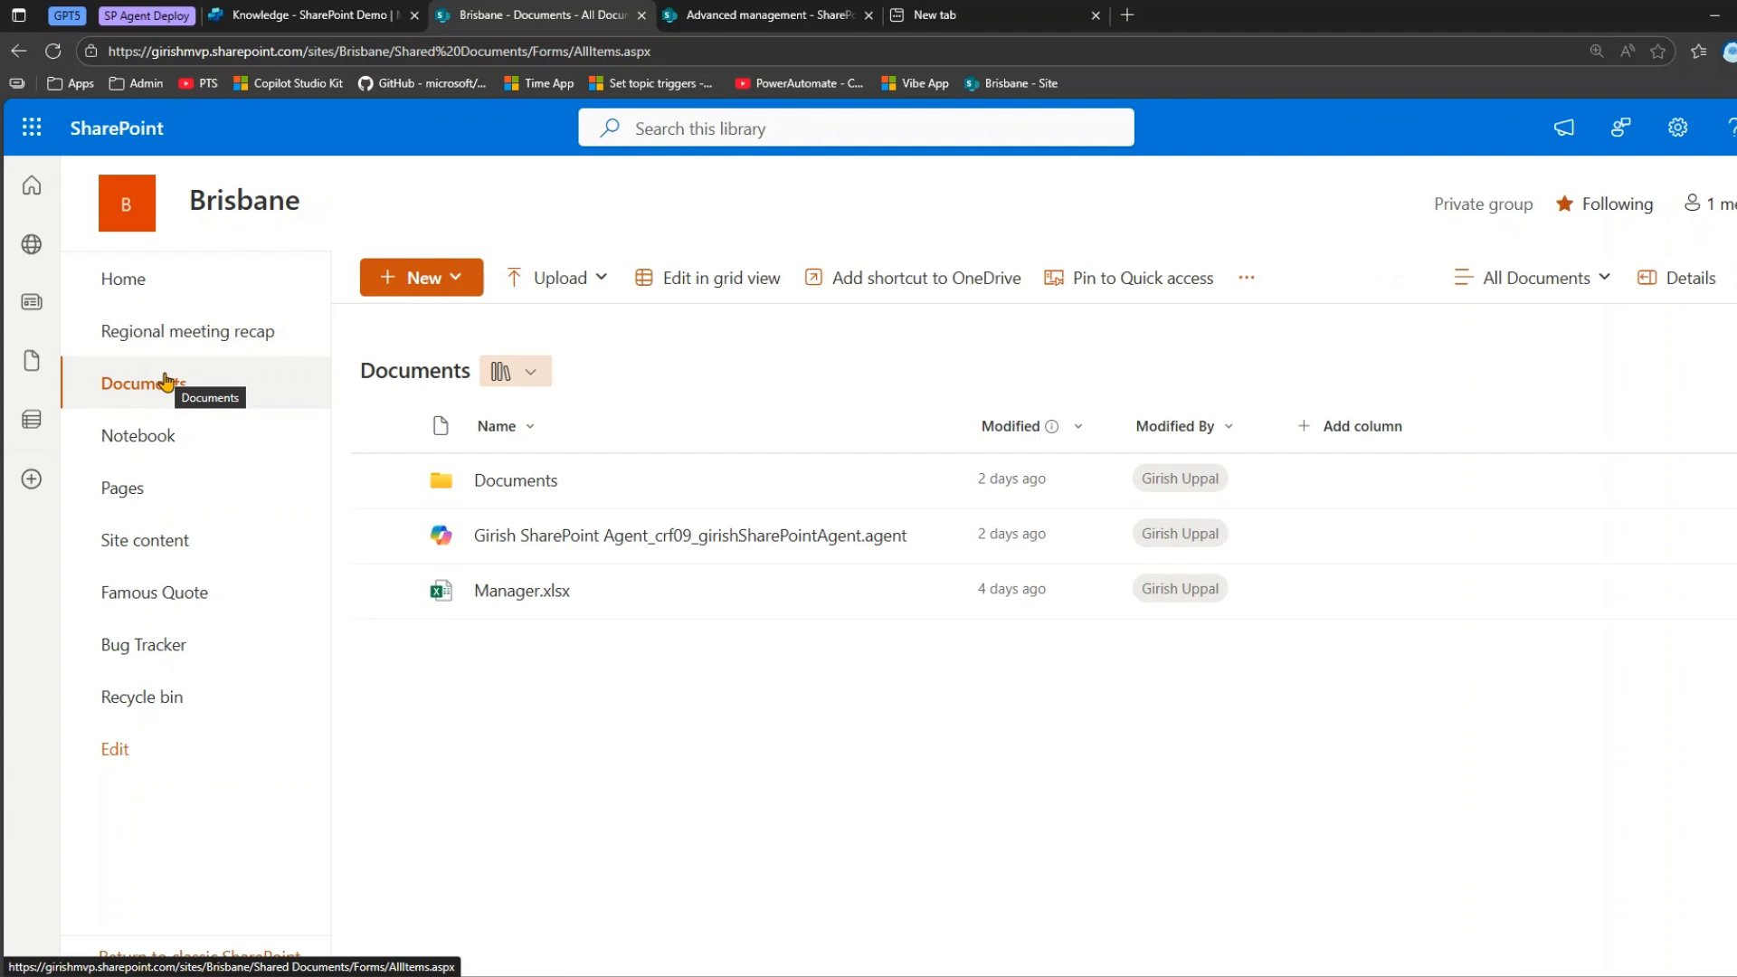
# Upload the EmployeeLog workbook from the Desktop folder to the Brisbane Documents library.
pyautogui.click(597, 278)
pyautogui.click(576, 331)
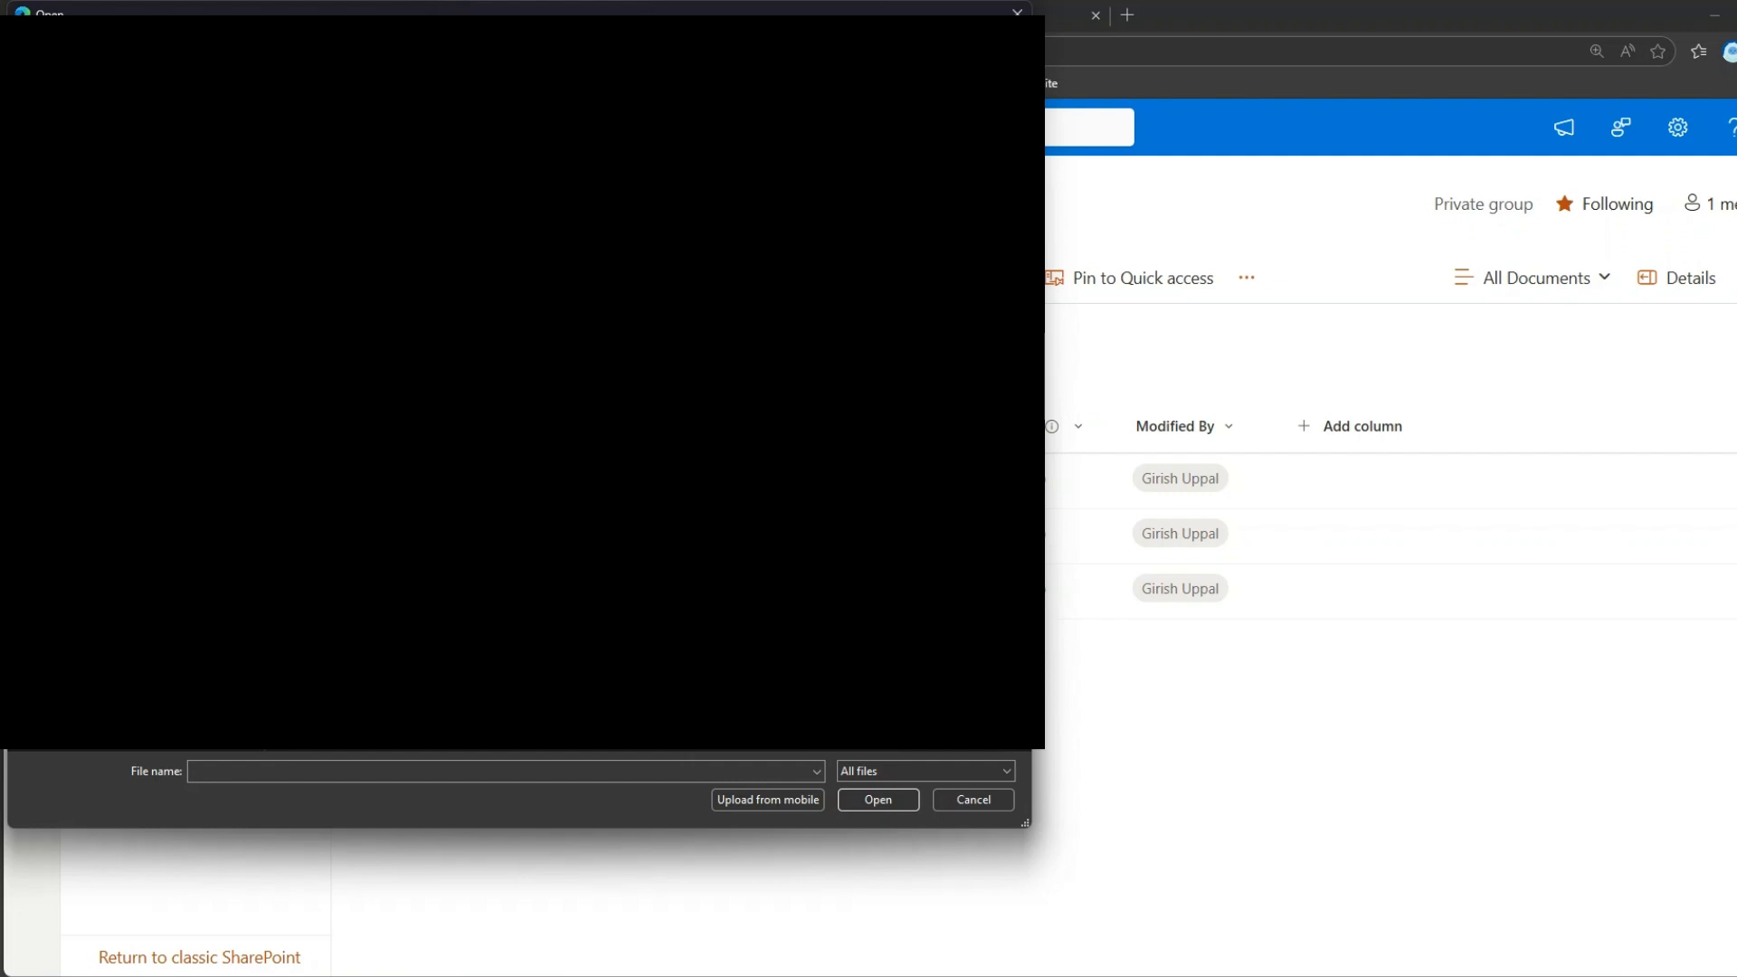
pyautogui.click(379, 274)
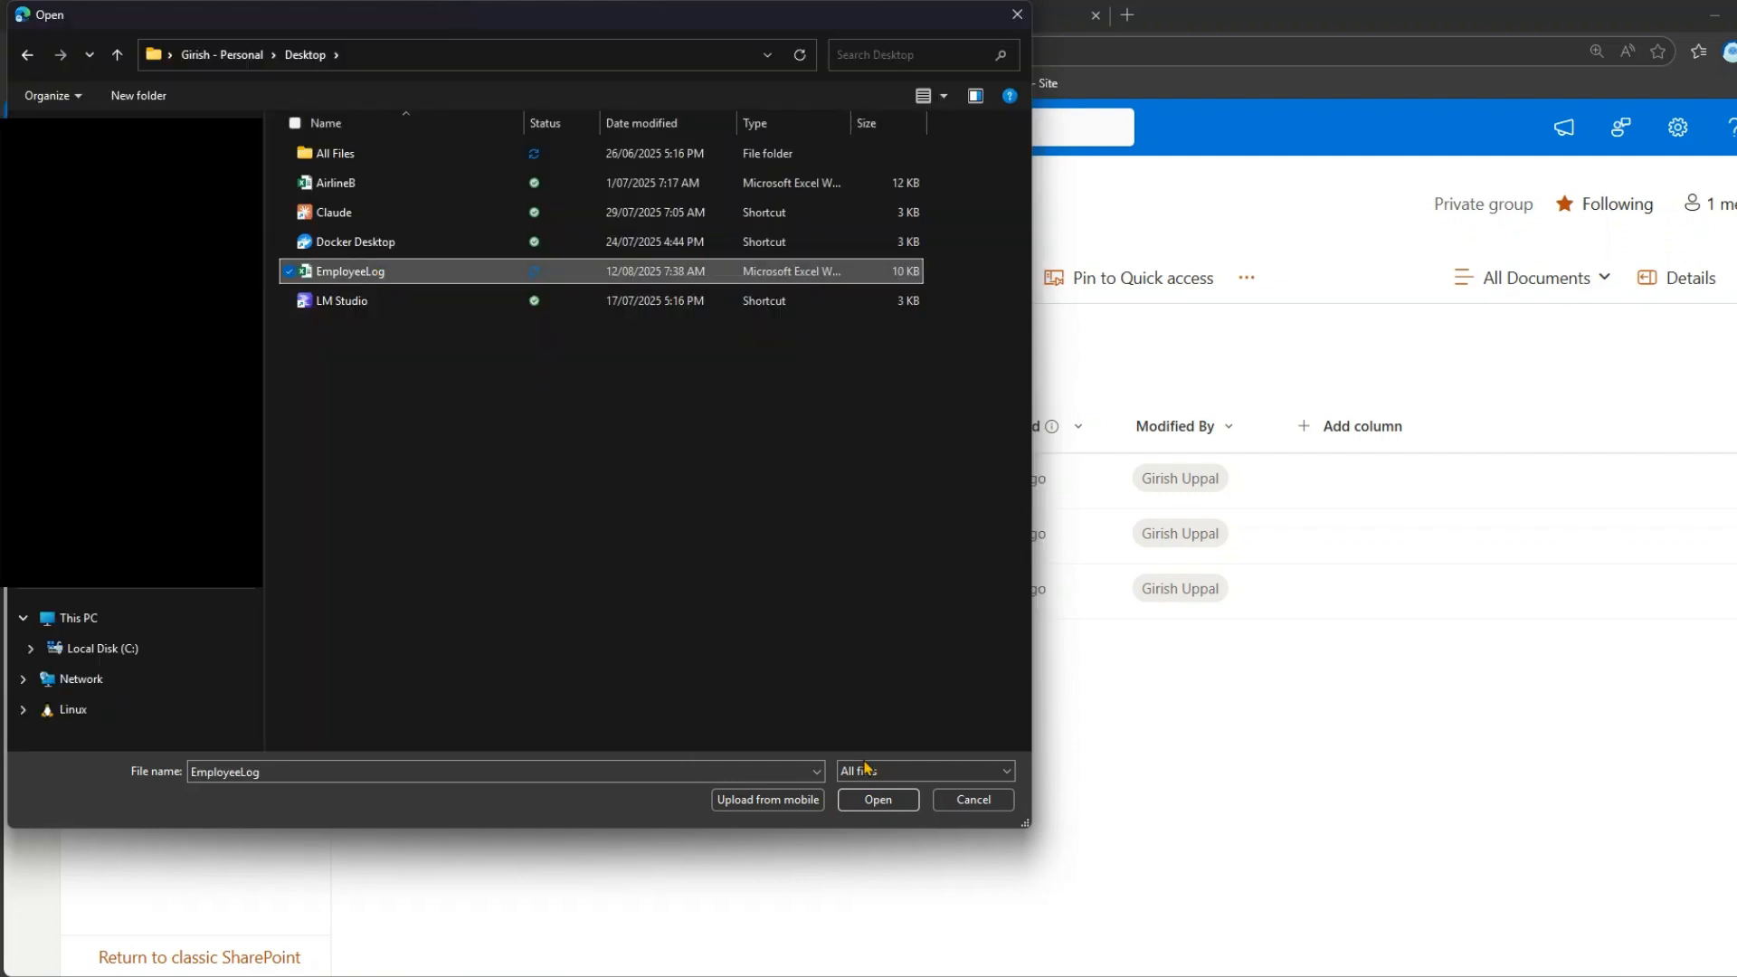
pyautogui.click(902, 802)
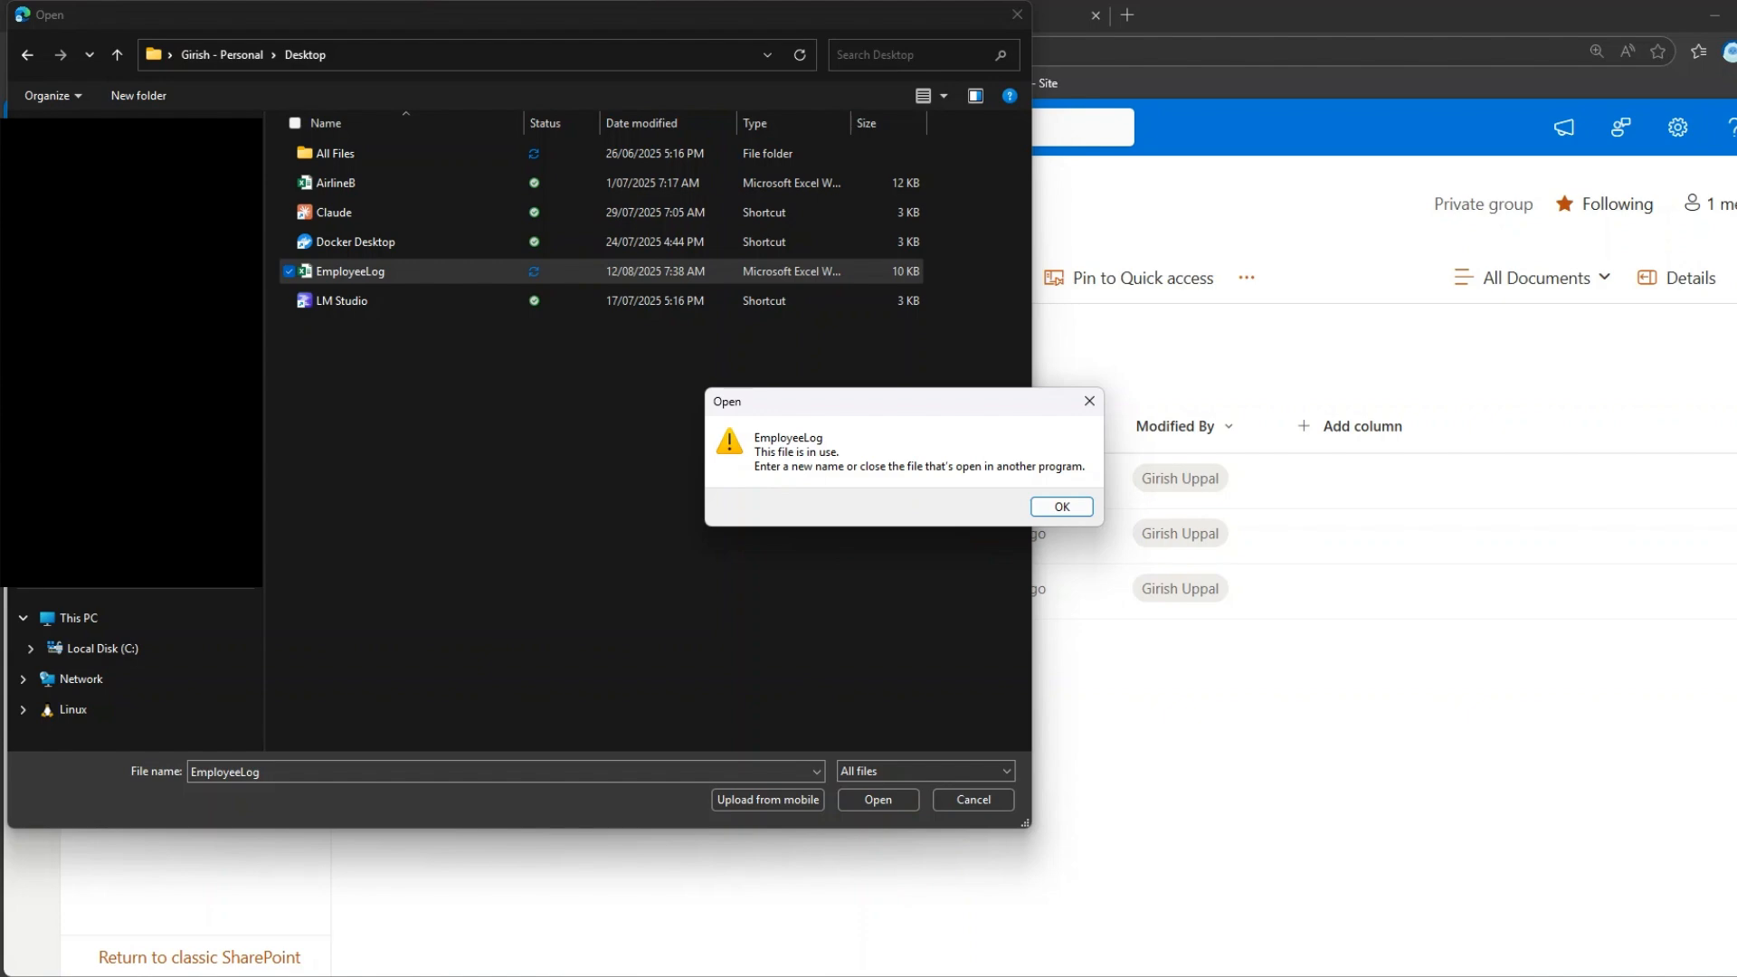
pyautogui.hotkey('alt', 'Tab')
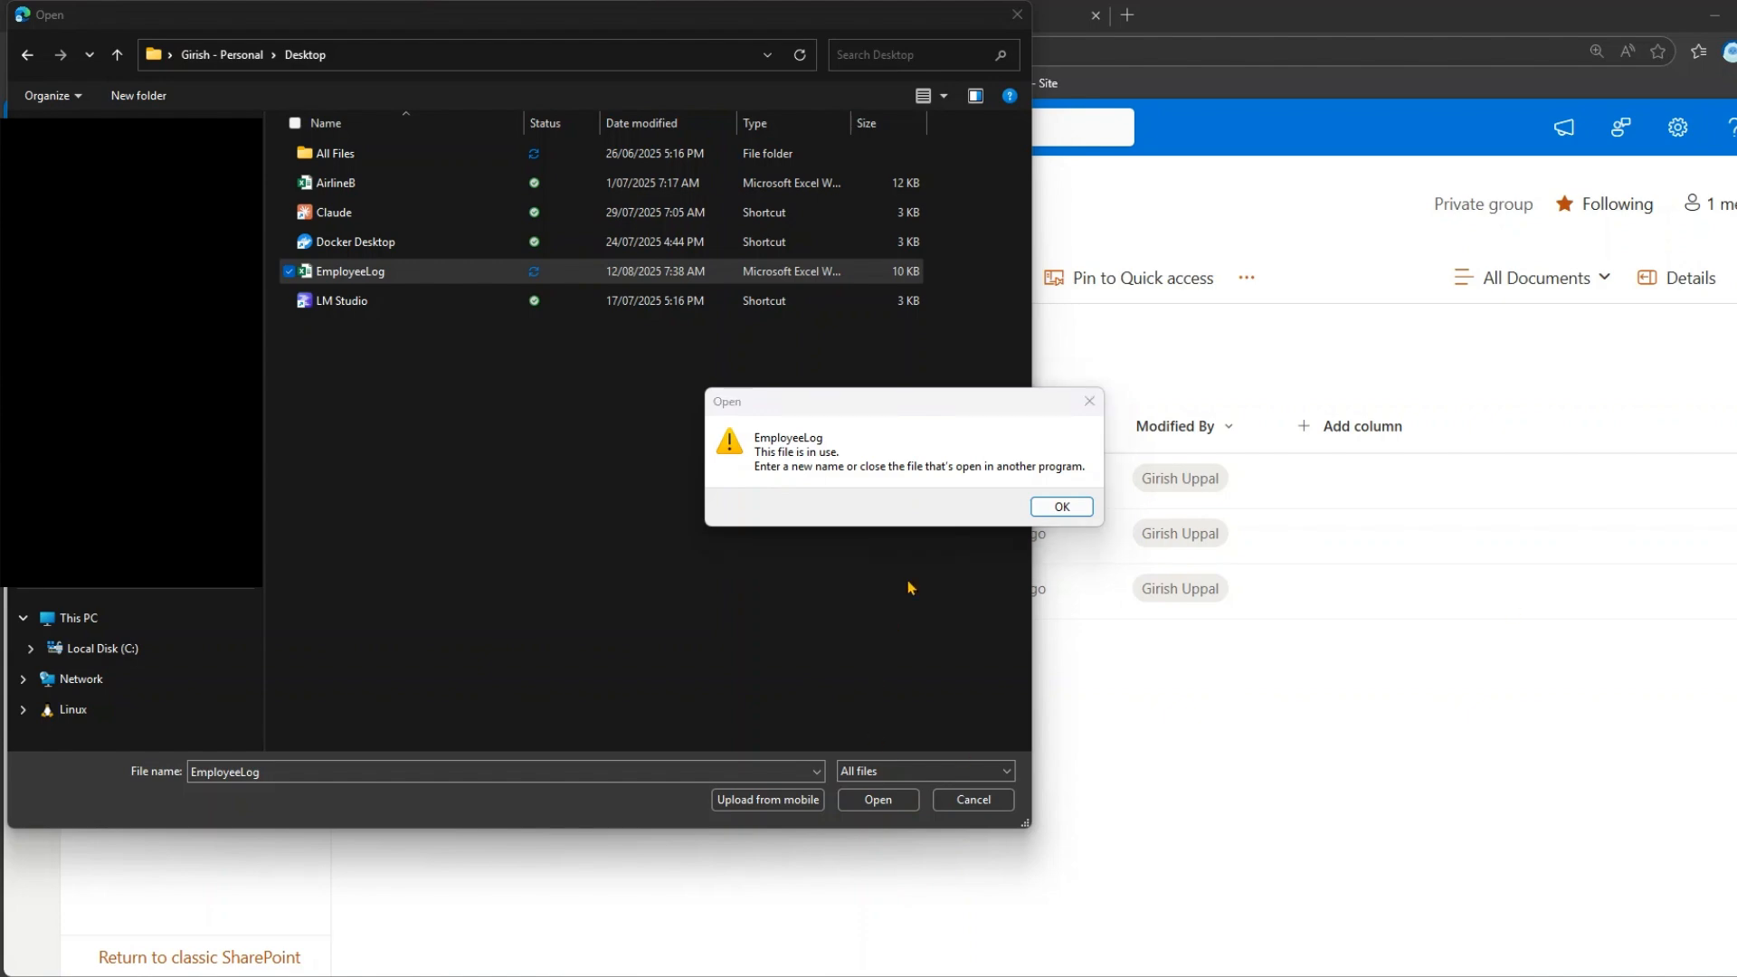
pyautogui.click(1060, 508)
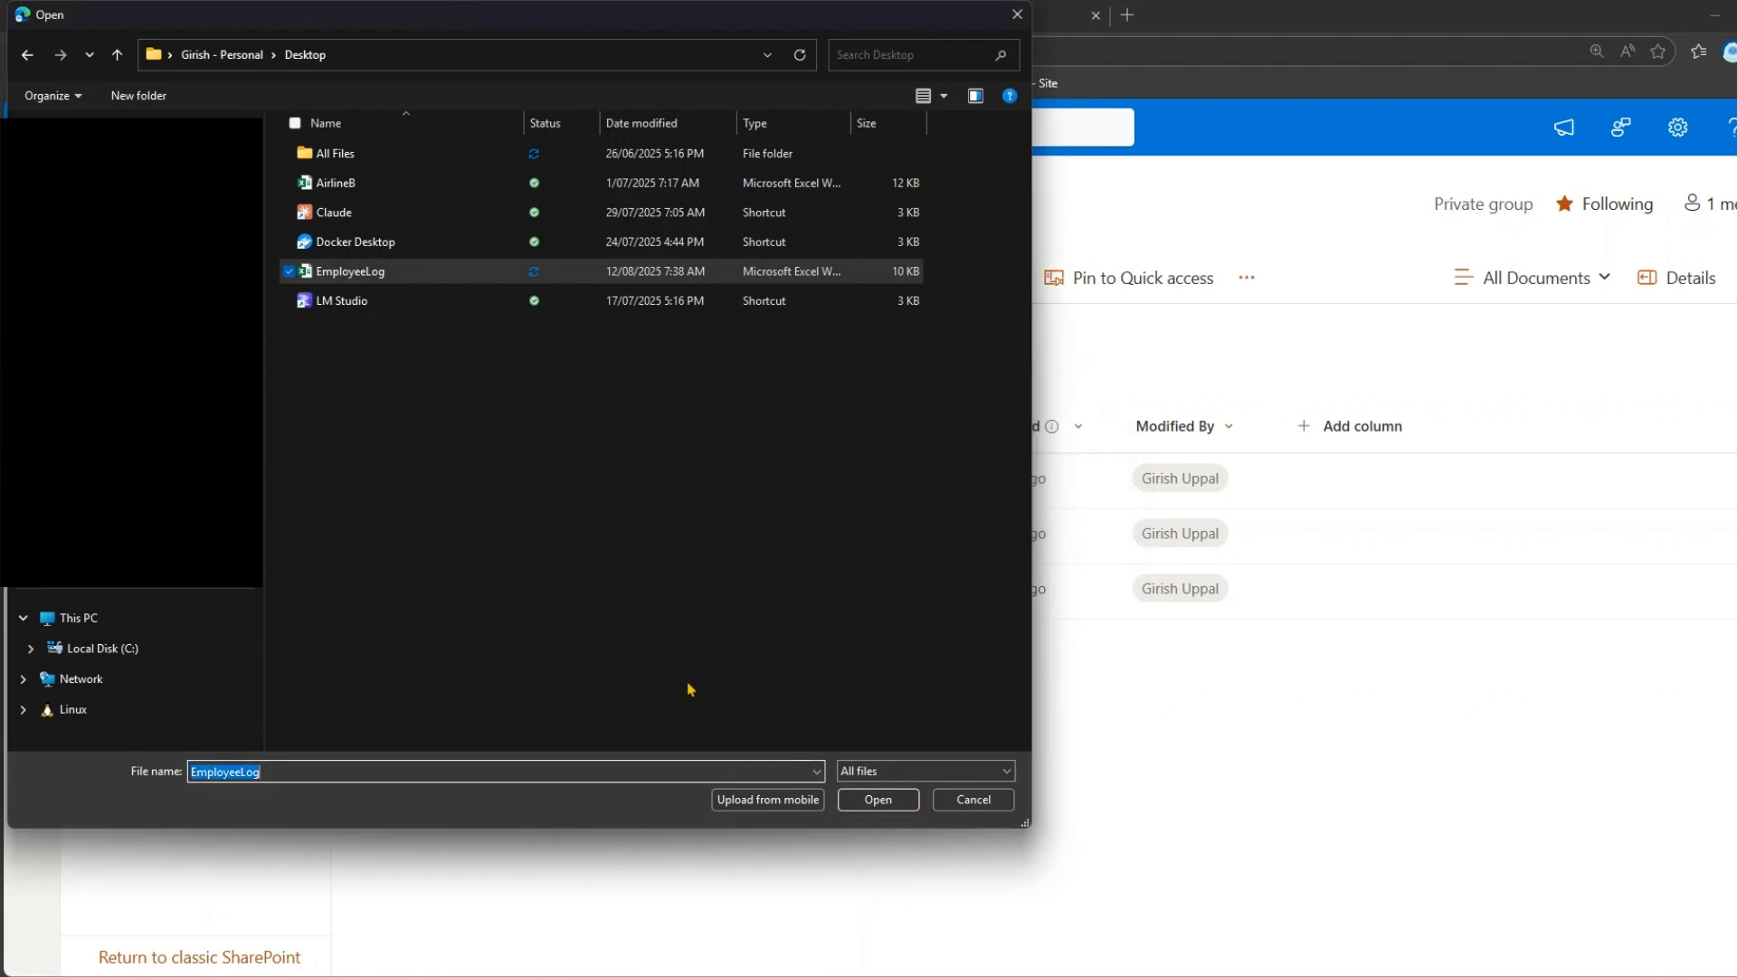
pyautogui.click(874, 801)
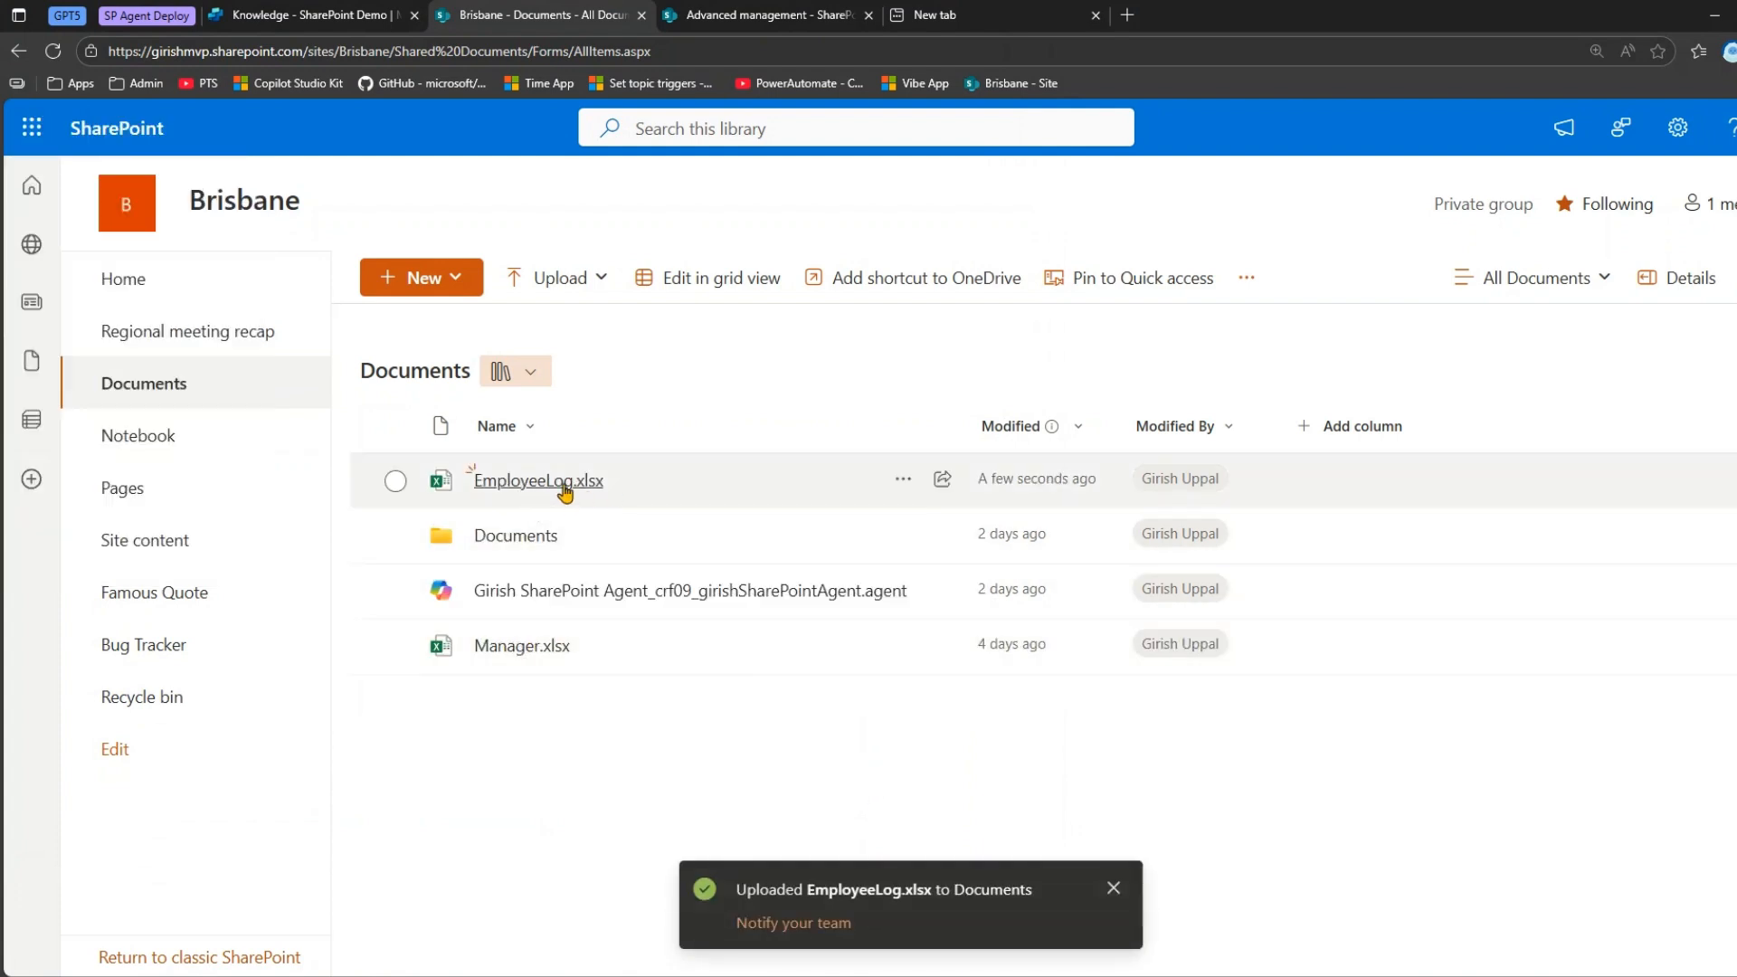
# Check the employee table in the uploaded EmployeeLog.xlsx and return to adding knowledge in Copilot Studio.
pyautogui.click(574, 487)
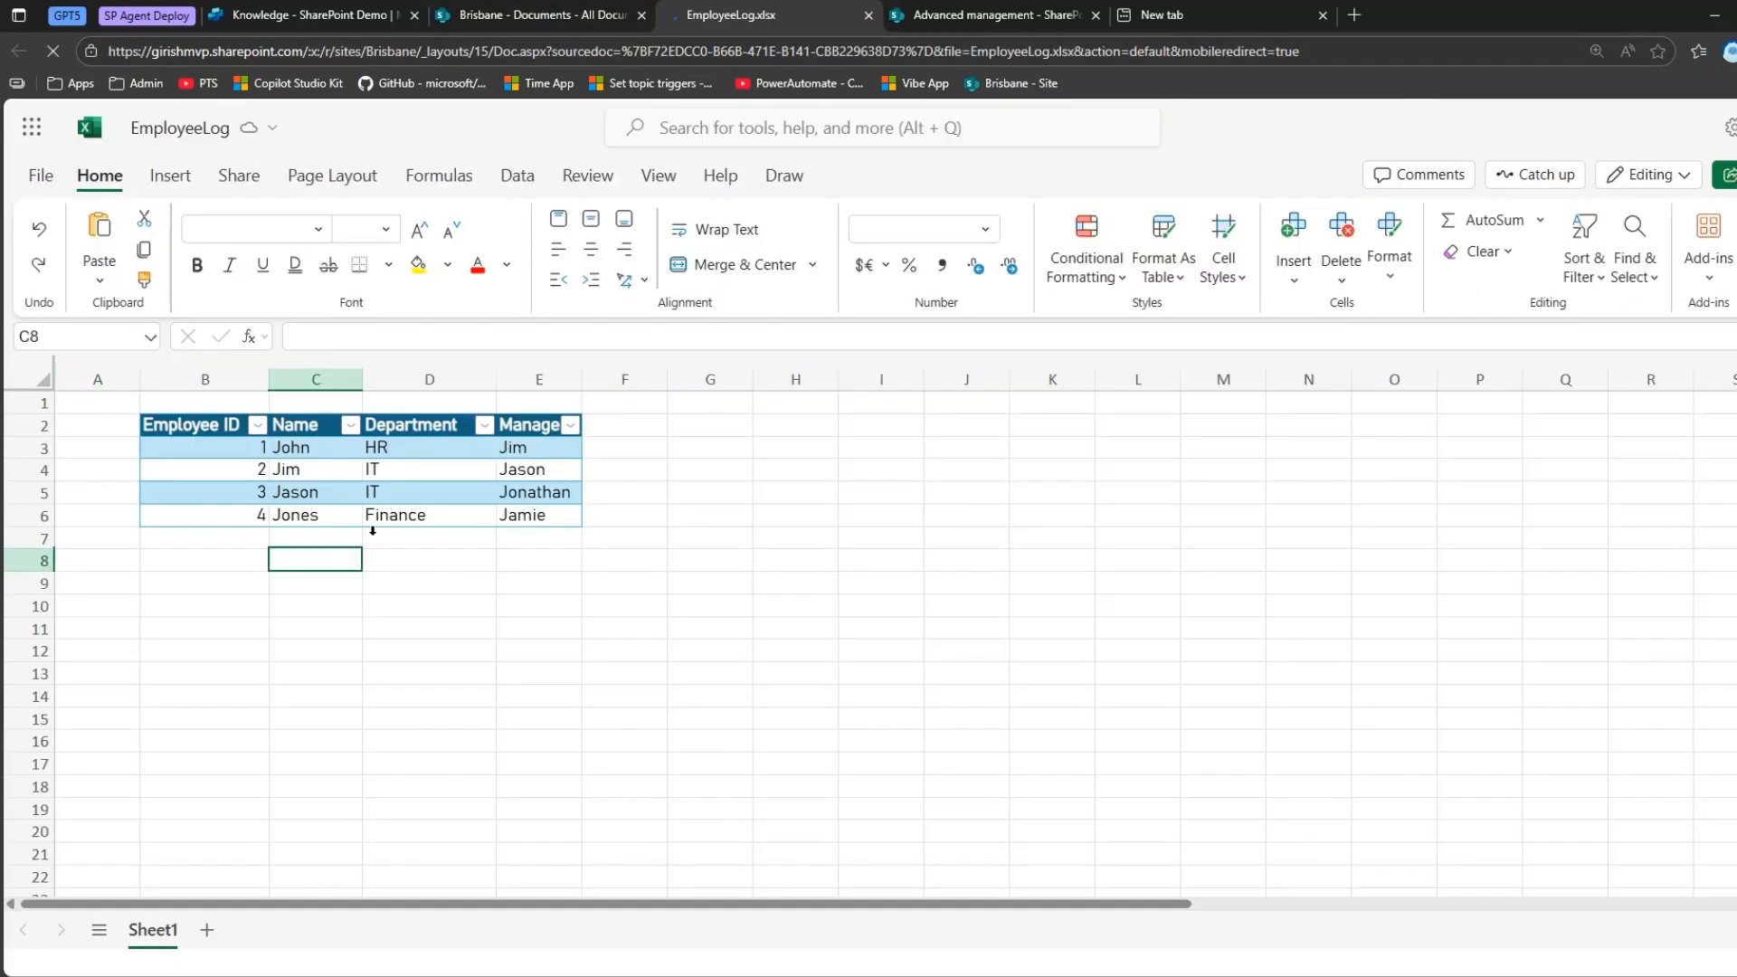
pyautogui.click(482, 13)
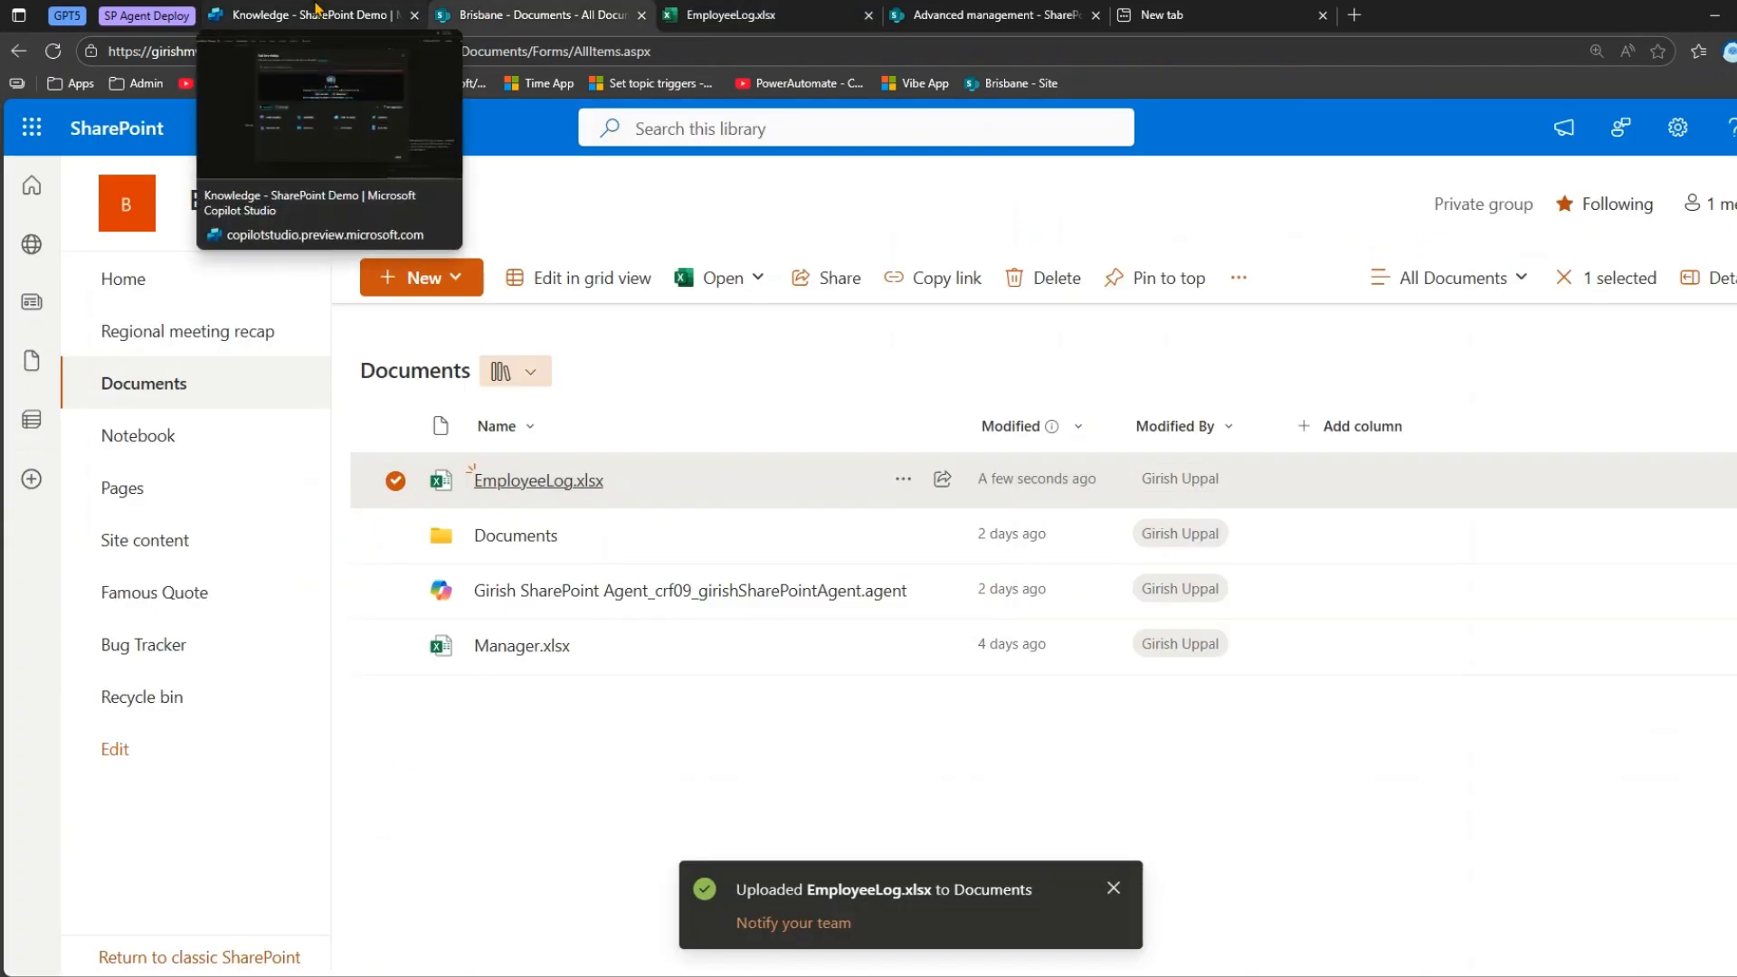
pyautogui.click(317, 13)
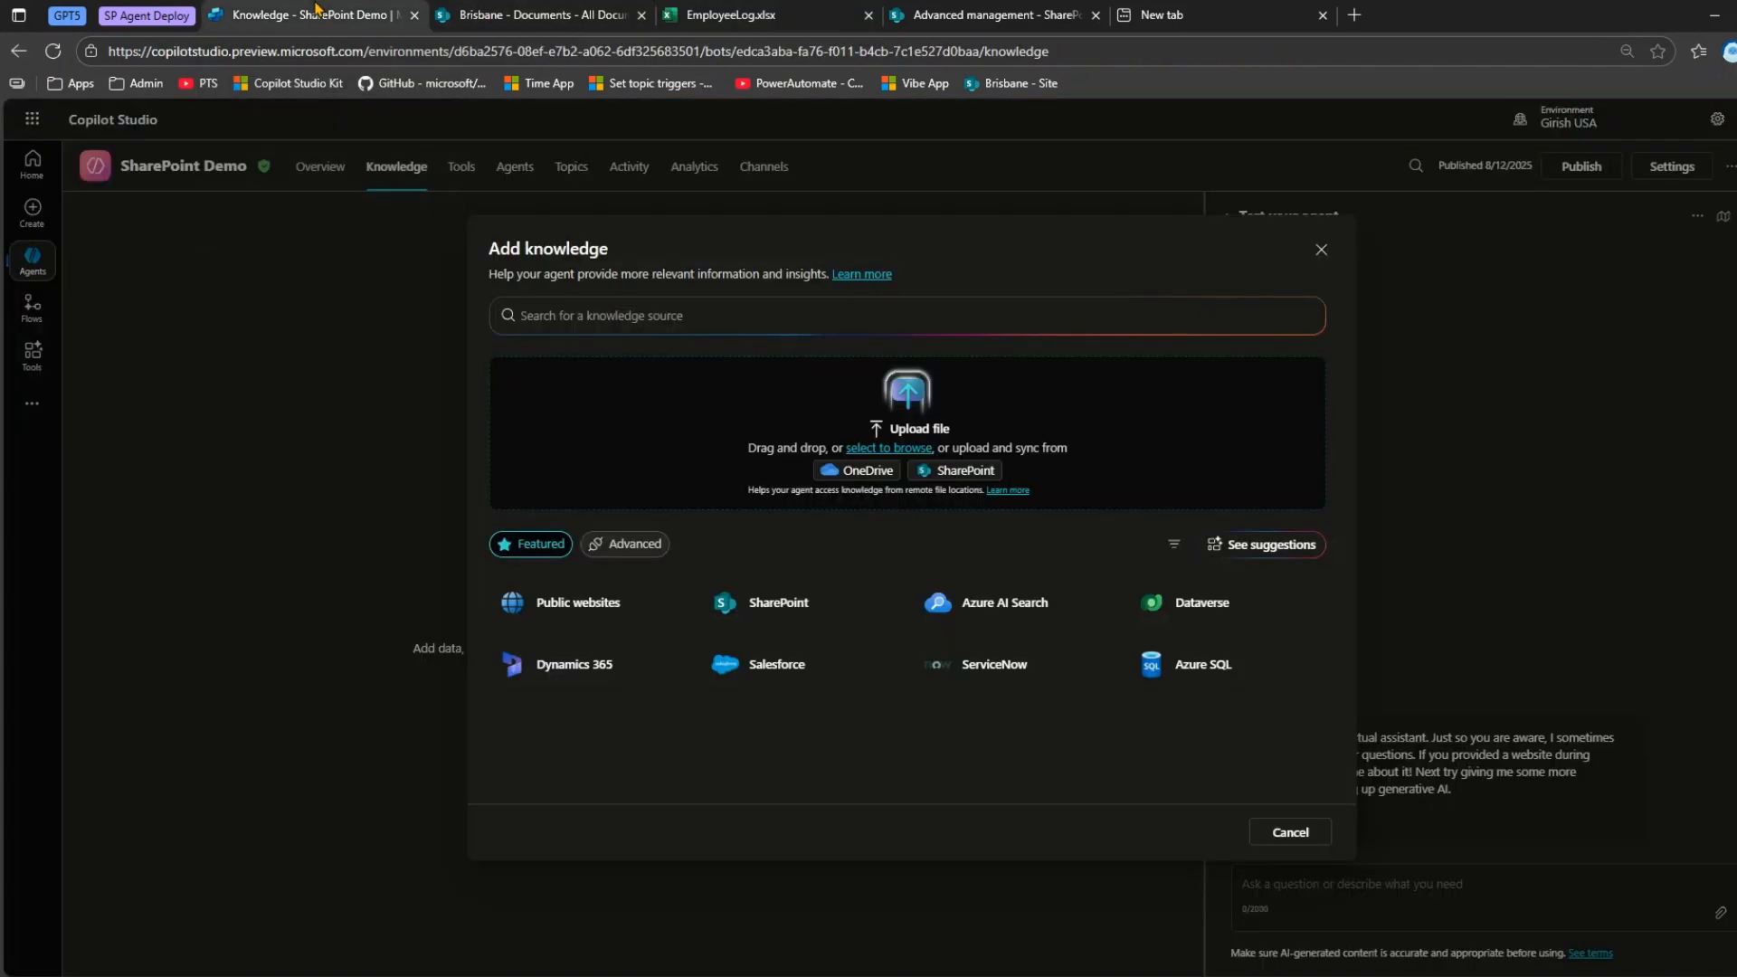
# Choose SharePoint as the knowledge source and pick EmployeeLog.xlsx from the Brisbane site's documents.
pyautogui.click(780, 604)
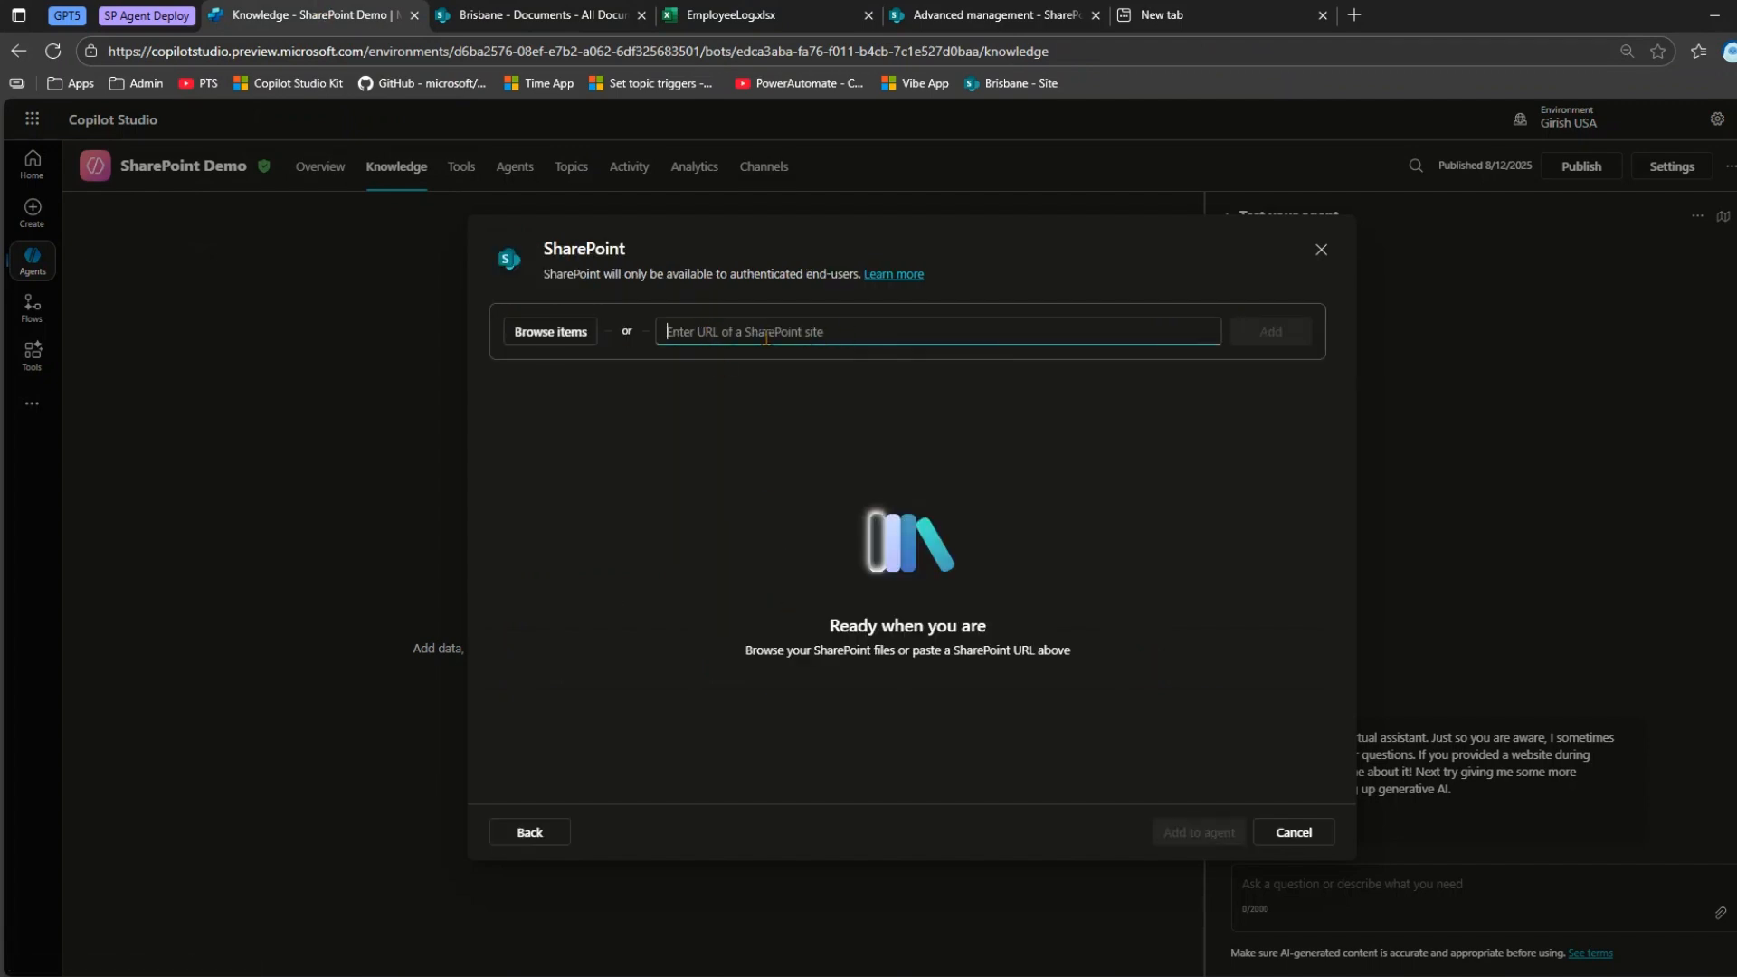
pyautogui.click(530, 335)
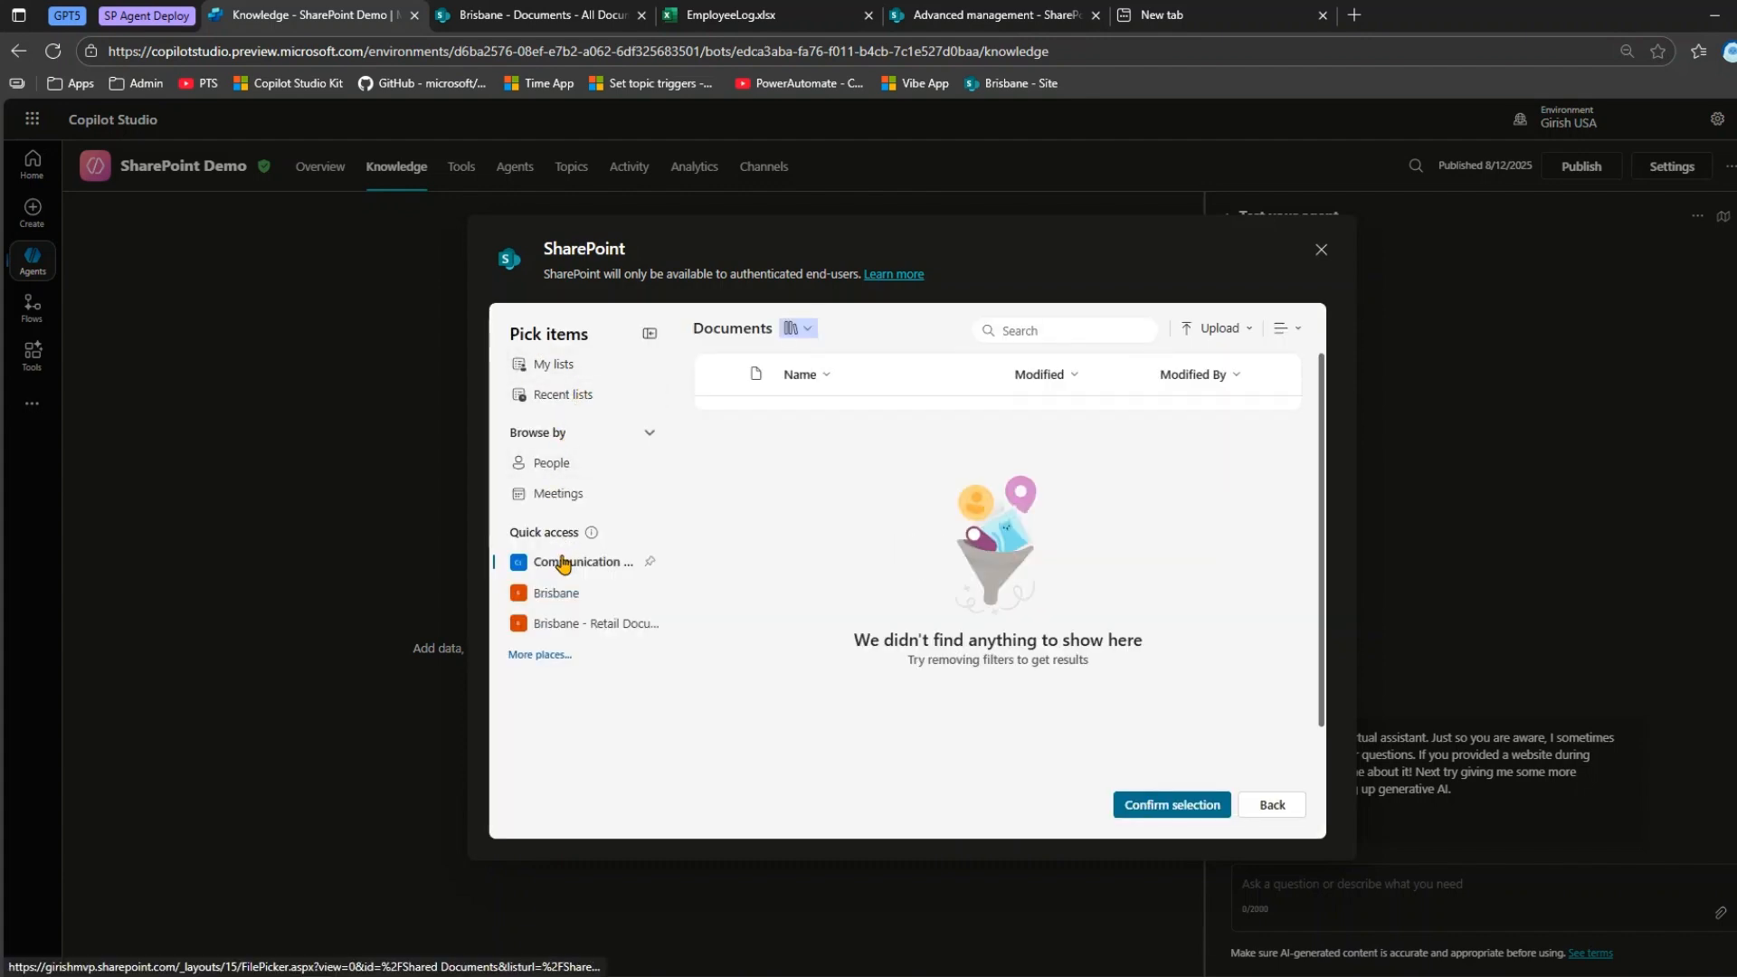
pyautogui.click(557, 594)
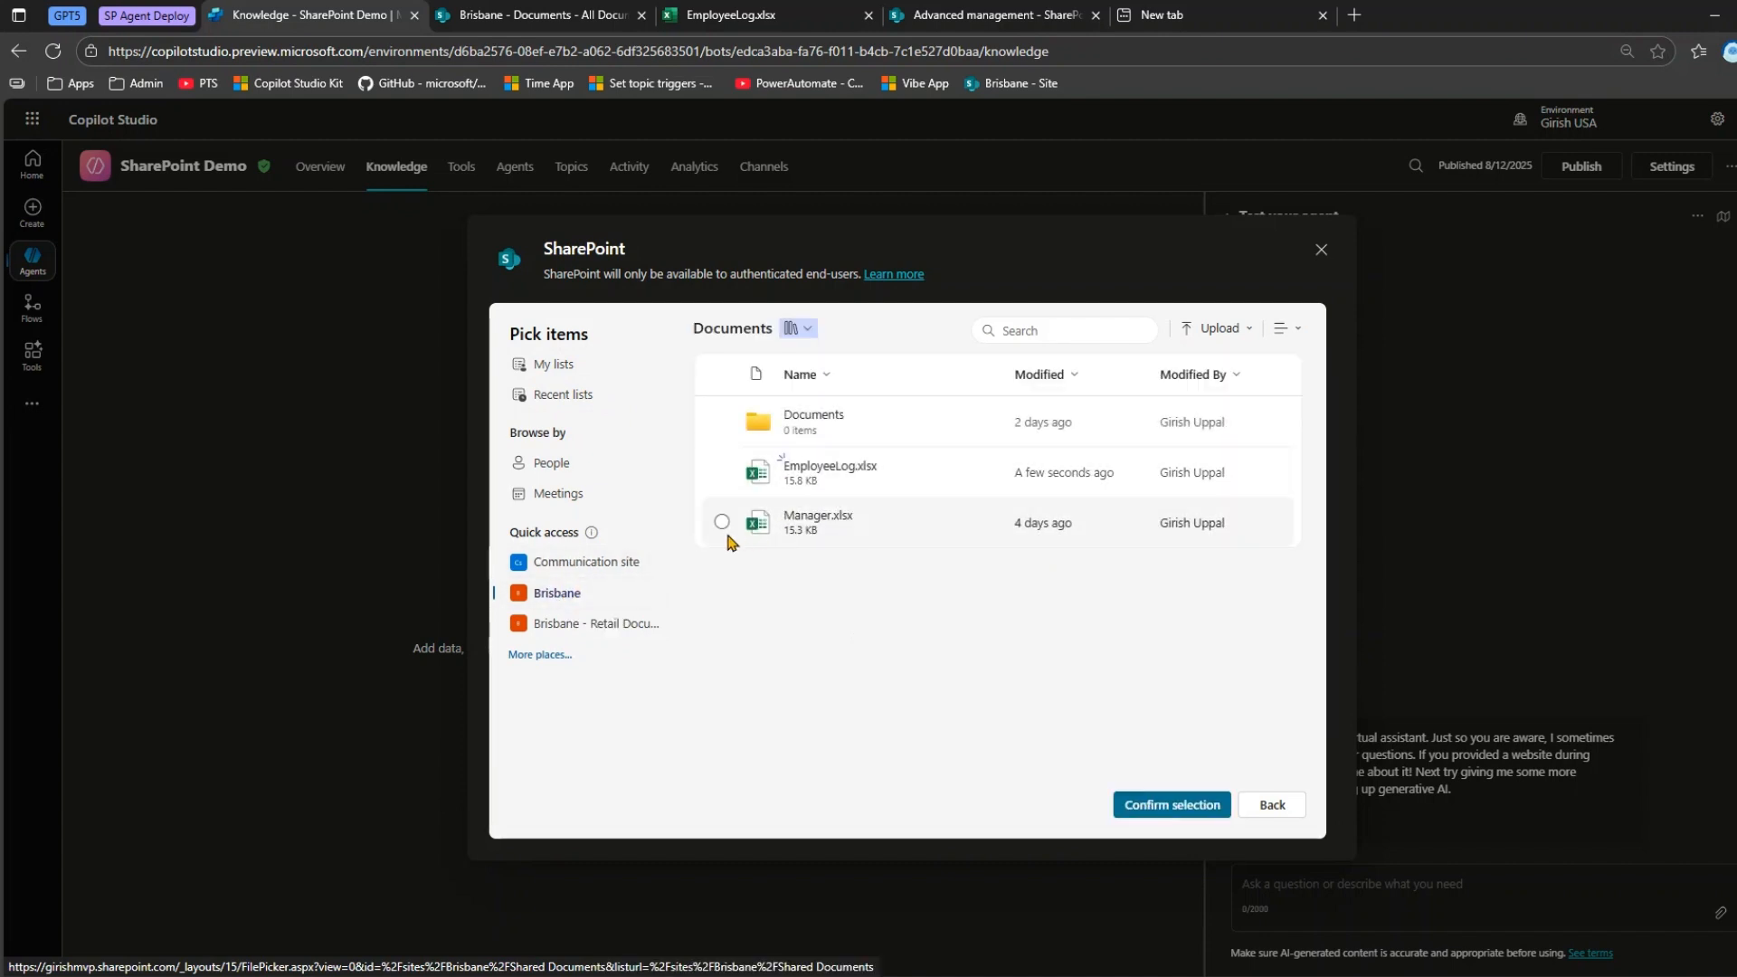
pyautogui.click(721, 472)
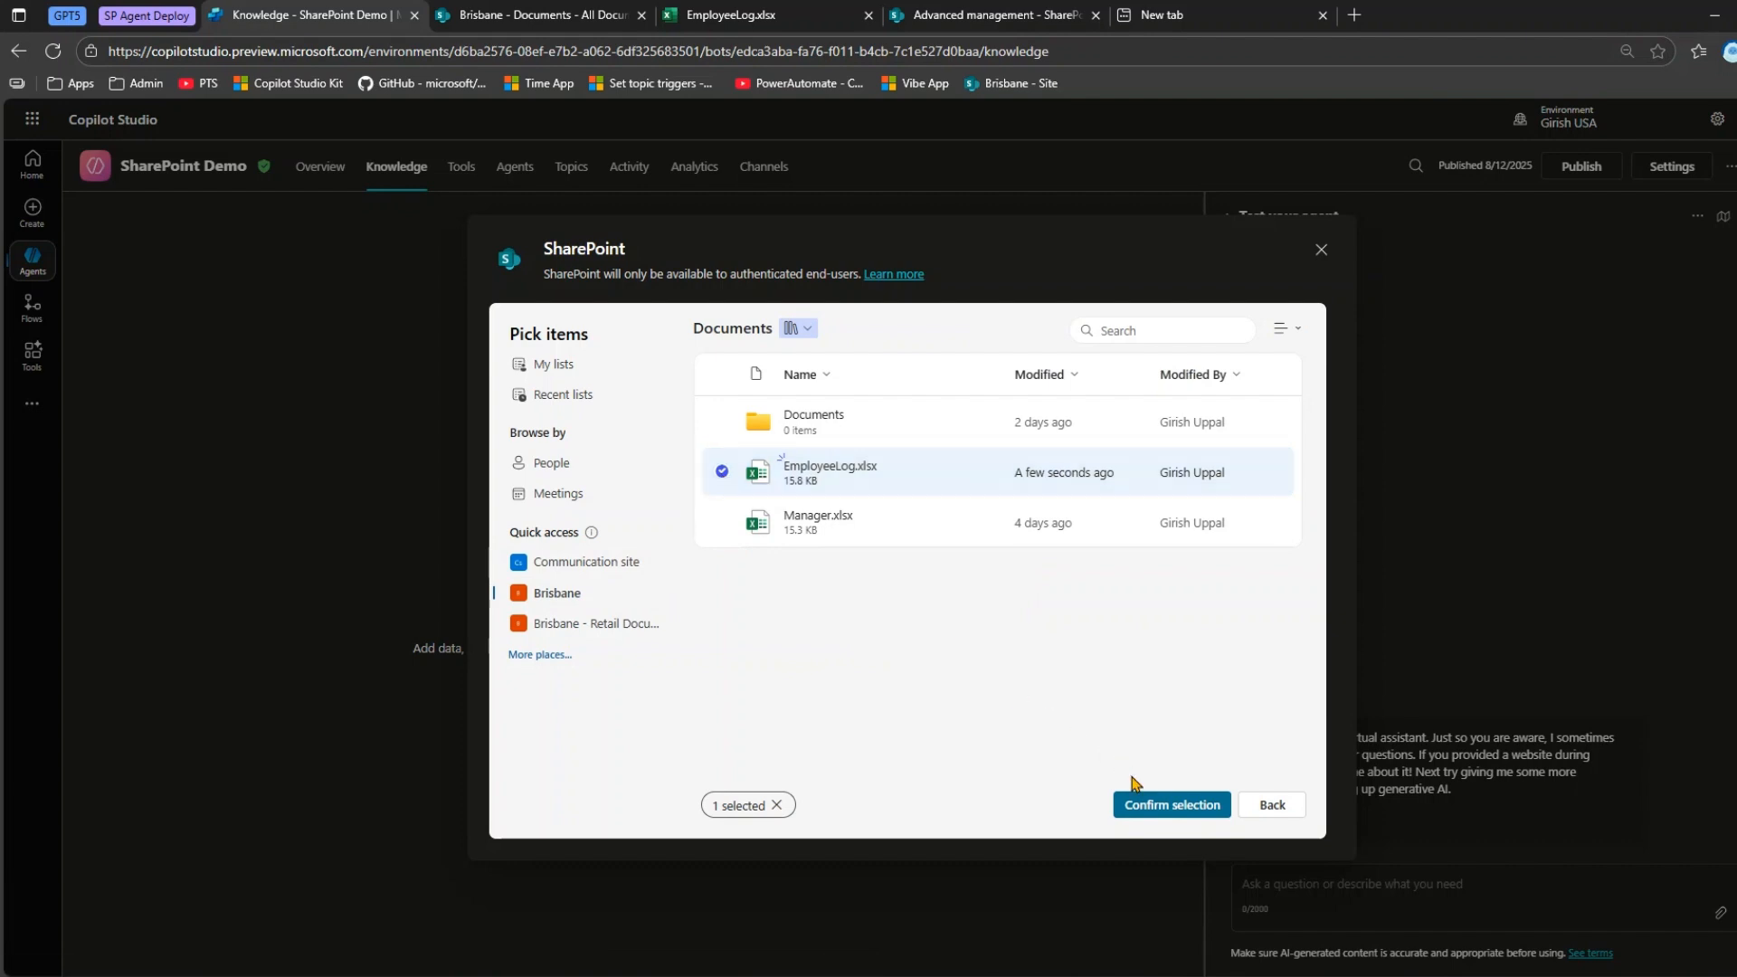
pyautogui.click(1152, 809)
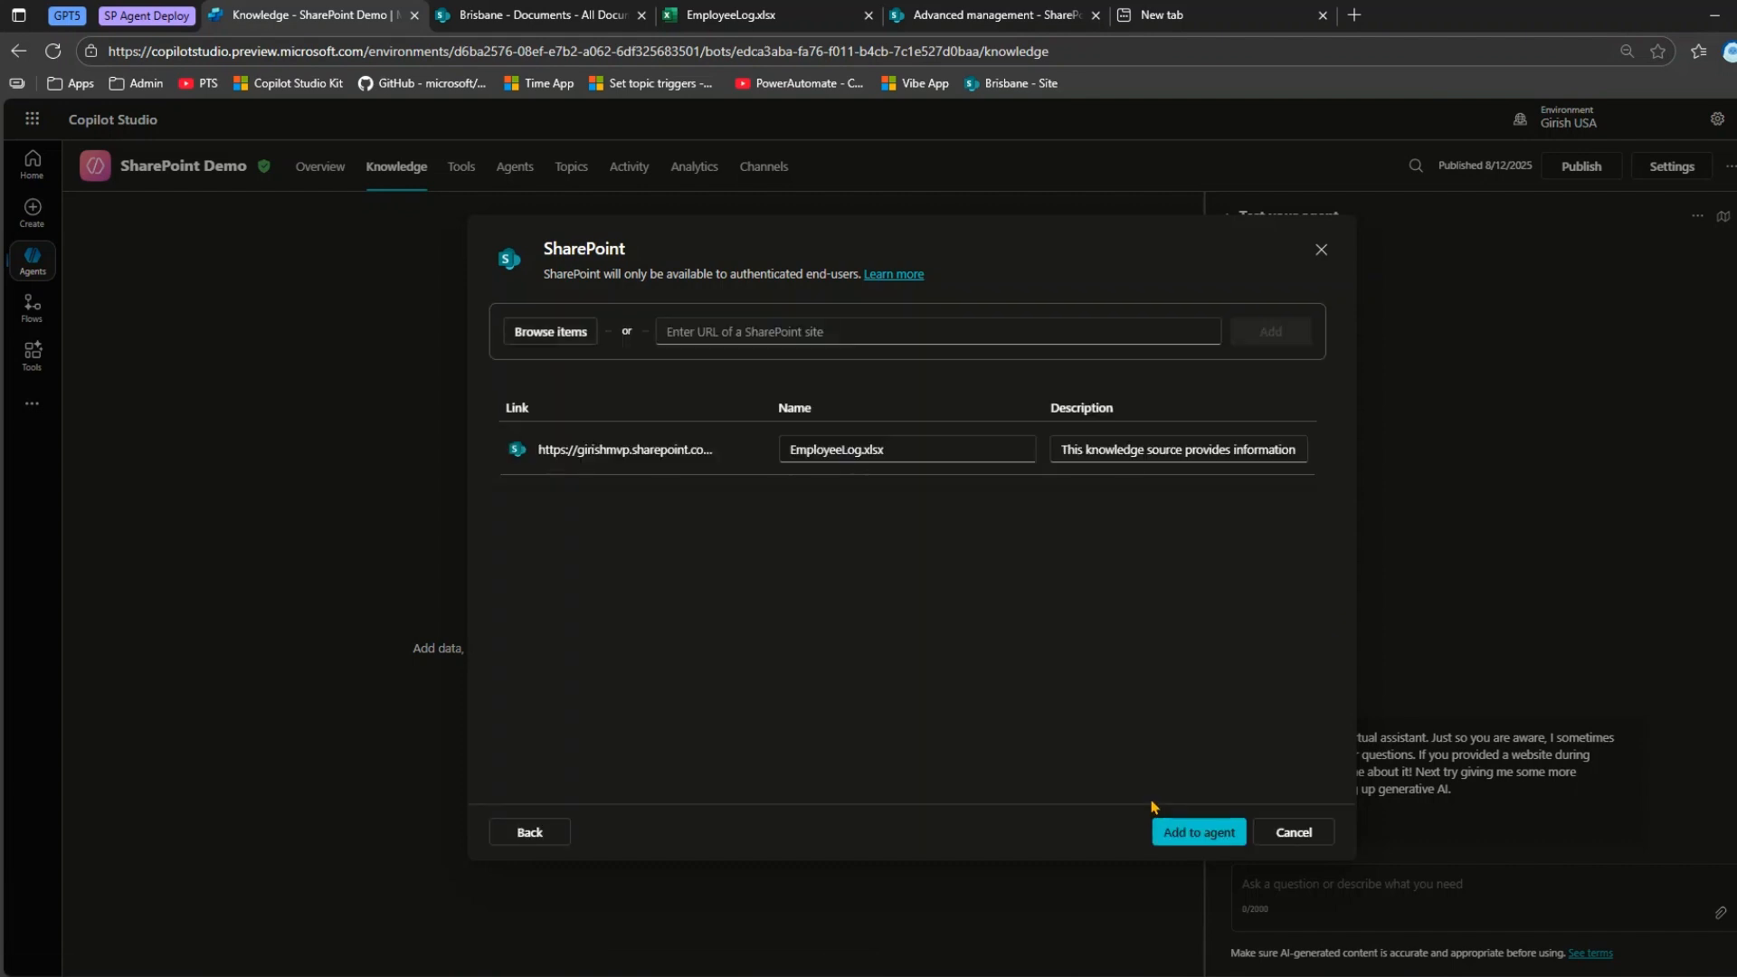
# Replace the description of EmployeeLog.xlsx with "This file will provide information about an employee details like name, department".
pyautogui.tripleClick(1115, 450)
pyautogui.write('Thos')
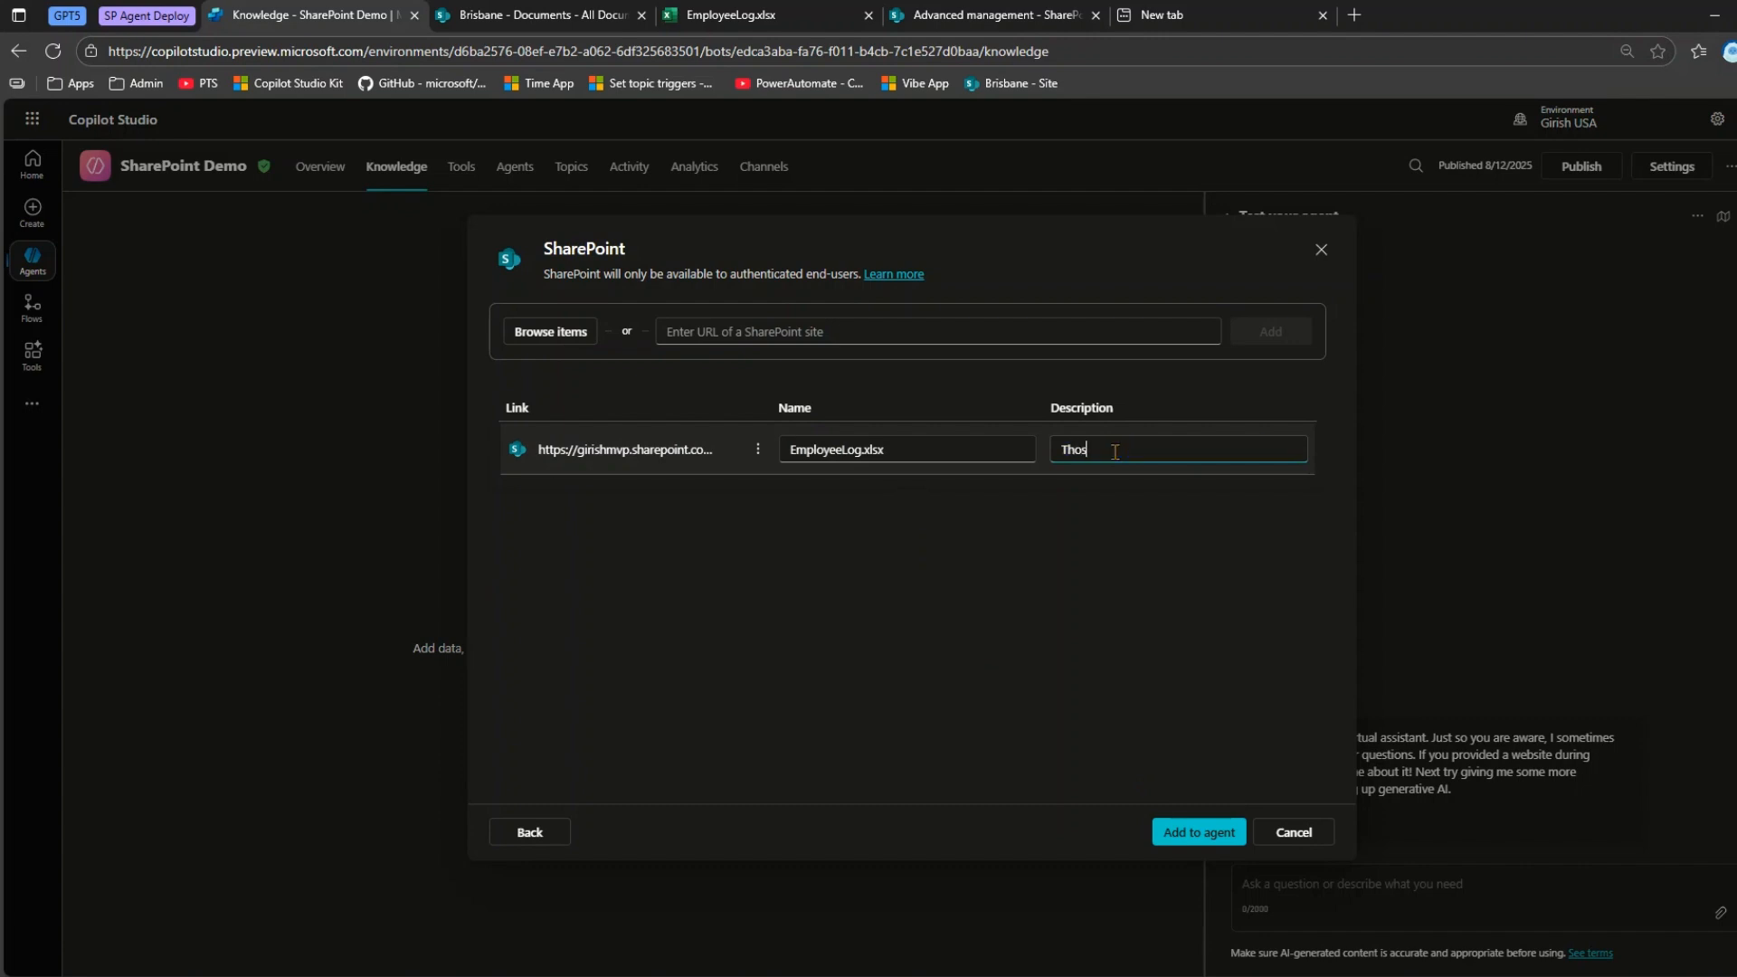
pyautogui.moveTo(1114, 450); pyautogui.dragTo(1036, 455)
pyautogui.write('This file will provide information about an em')
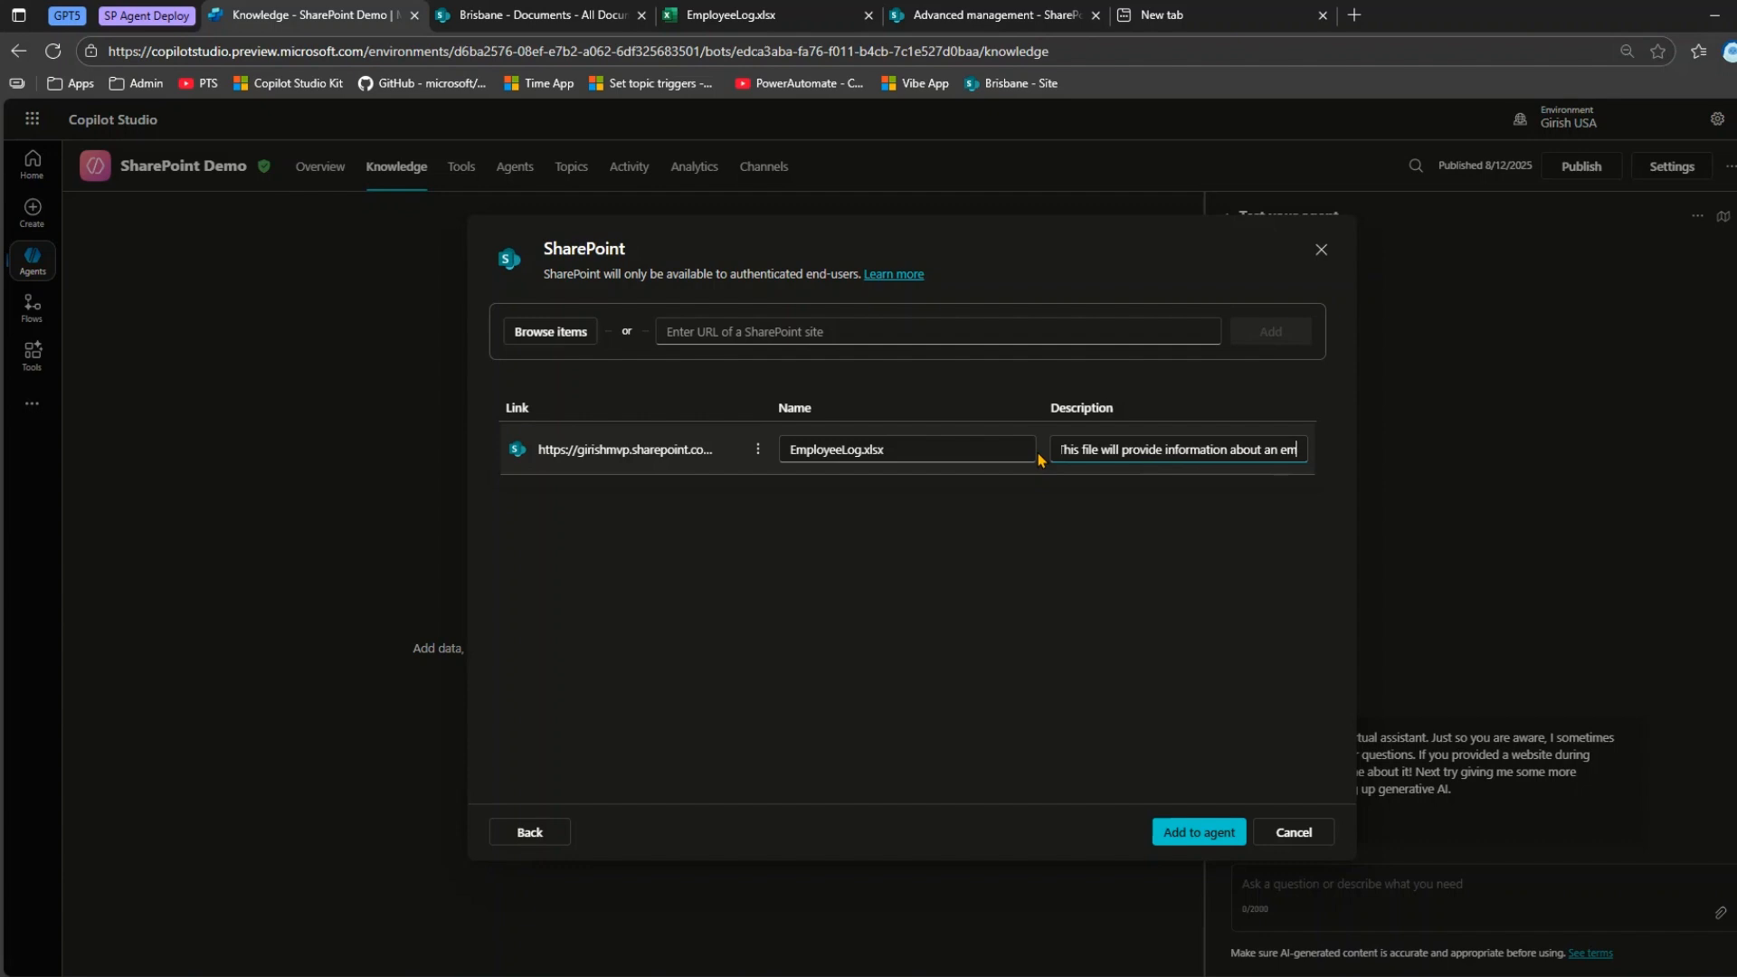
pyautogui.write('ployee')
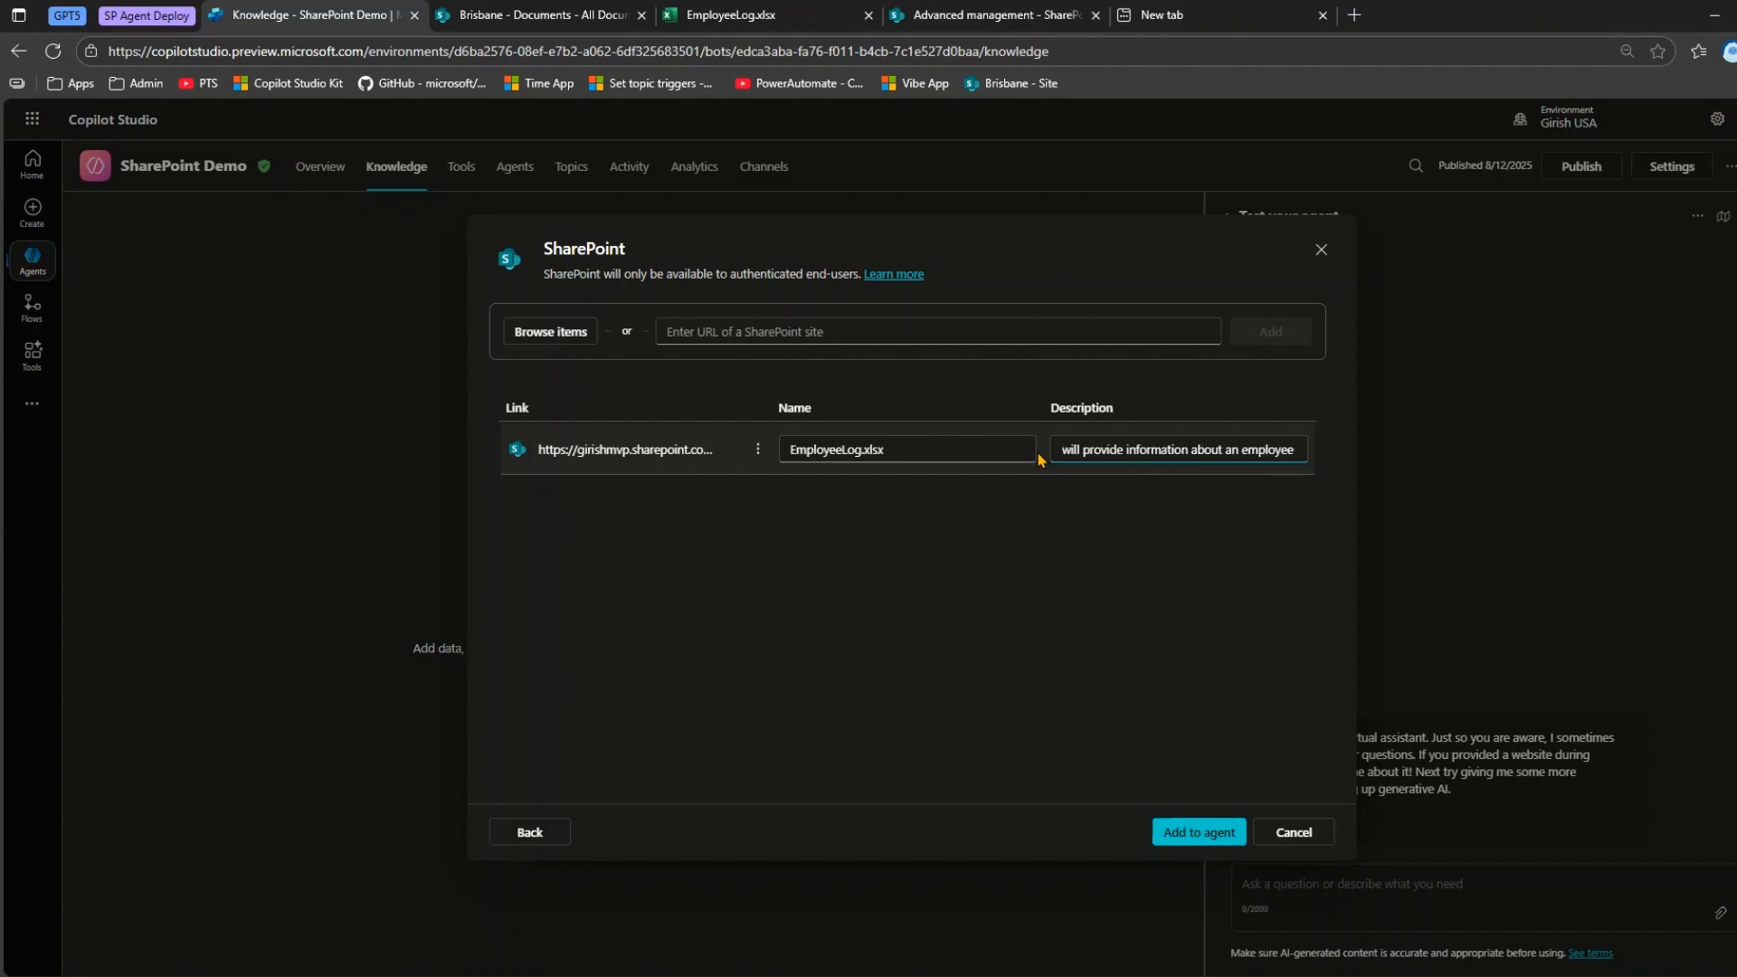
pyautogui.write(' de')
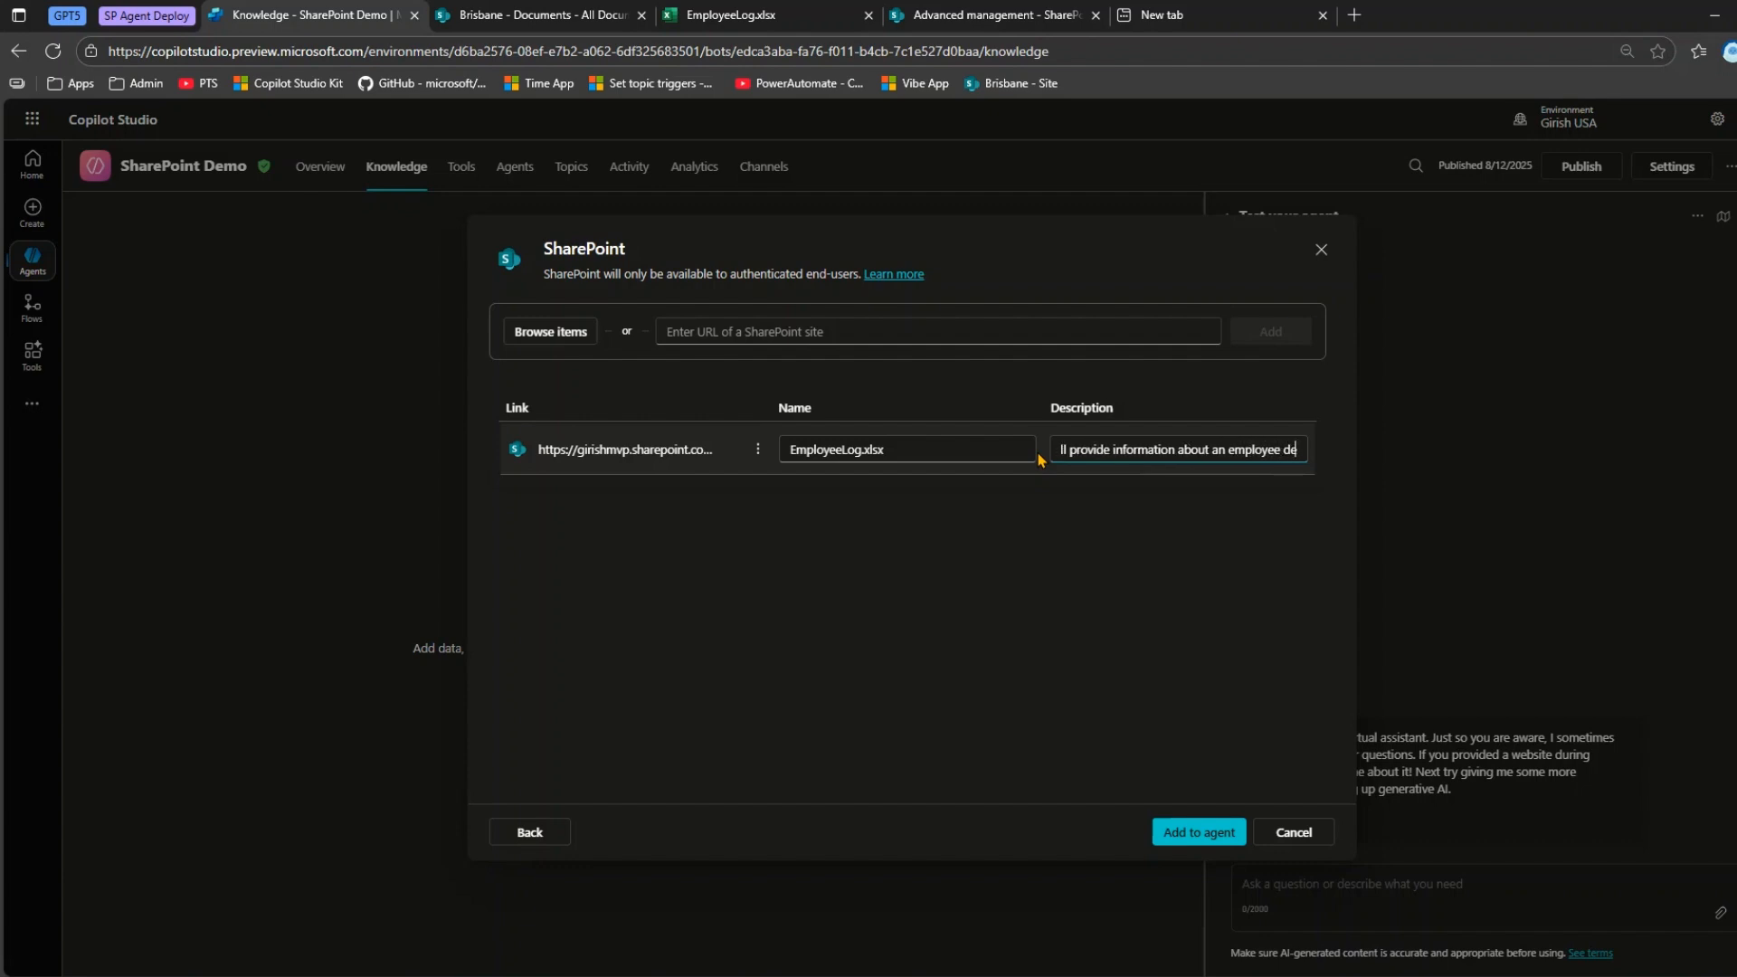
pyautogui.write('tails like n')
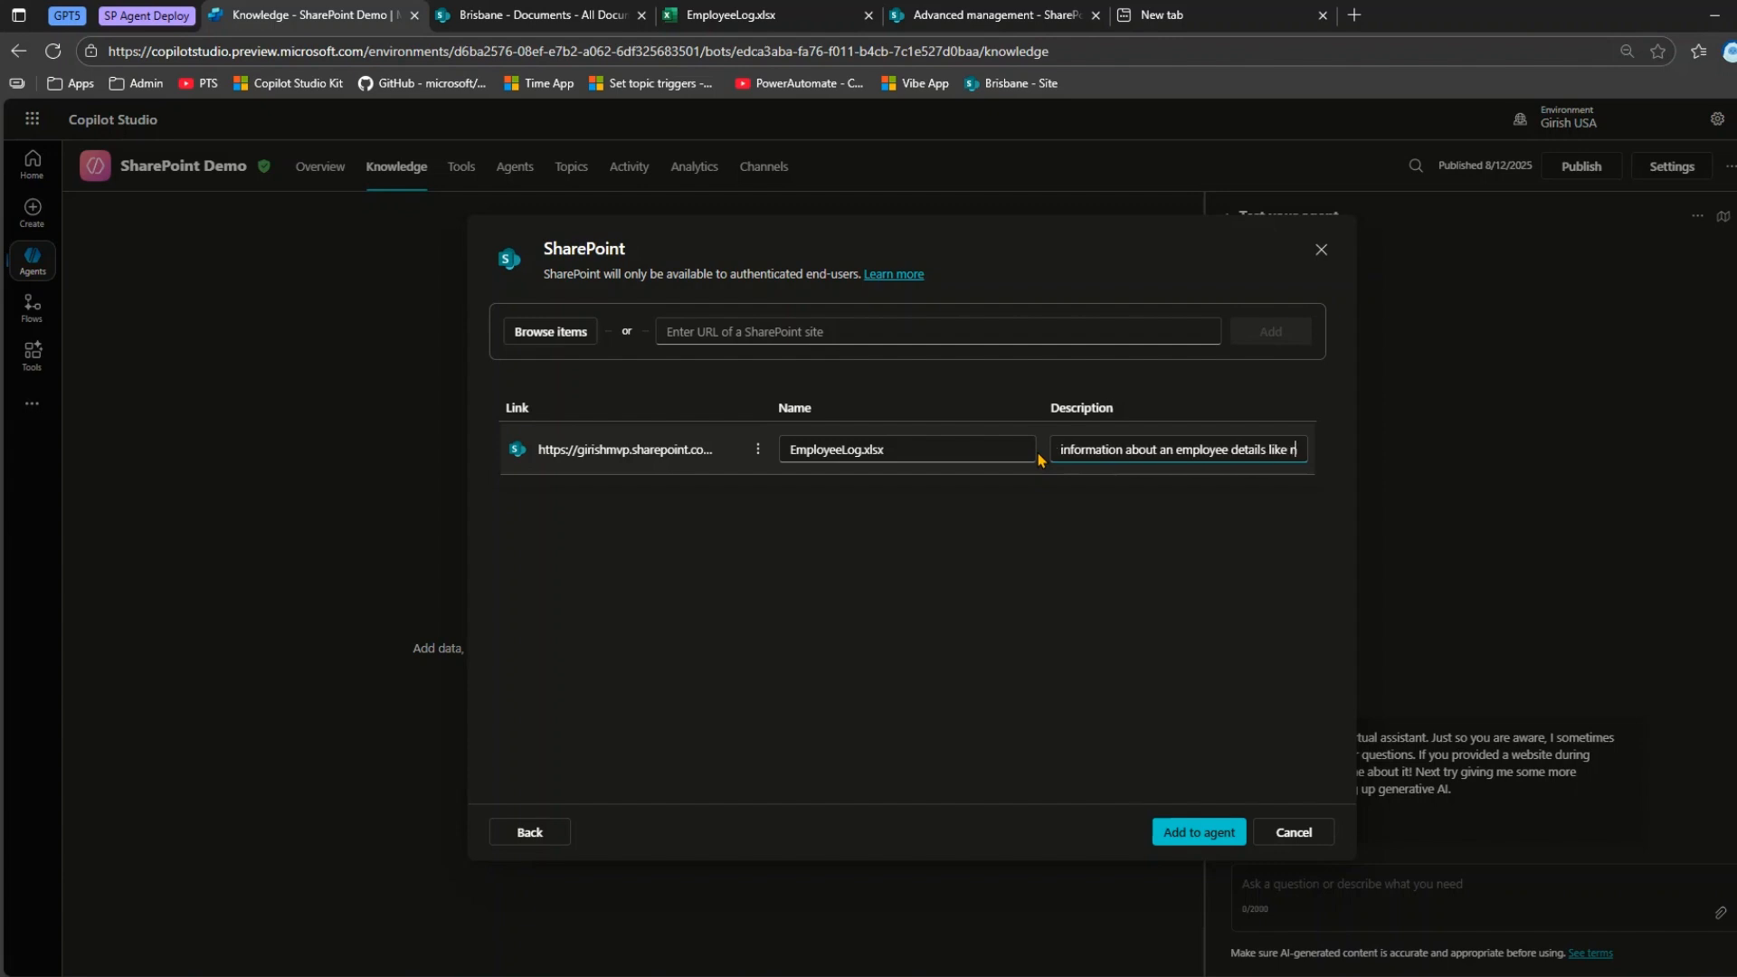
pyautogui.write('ame, d')
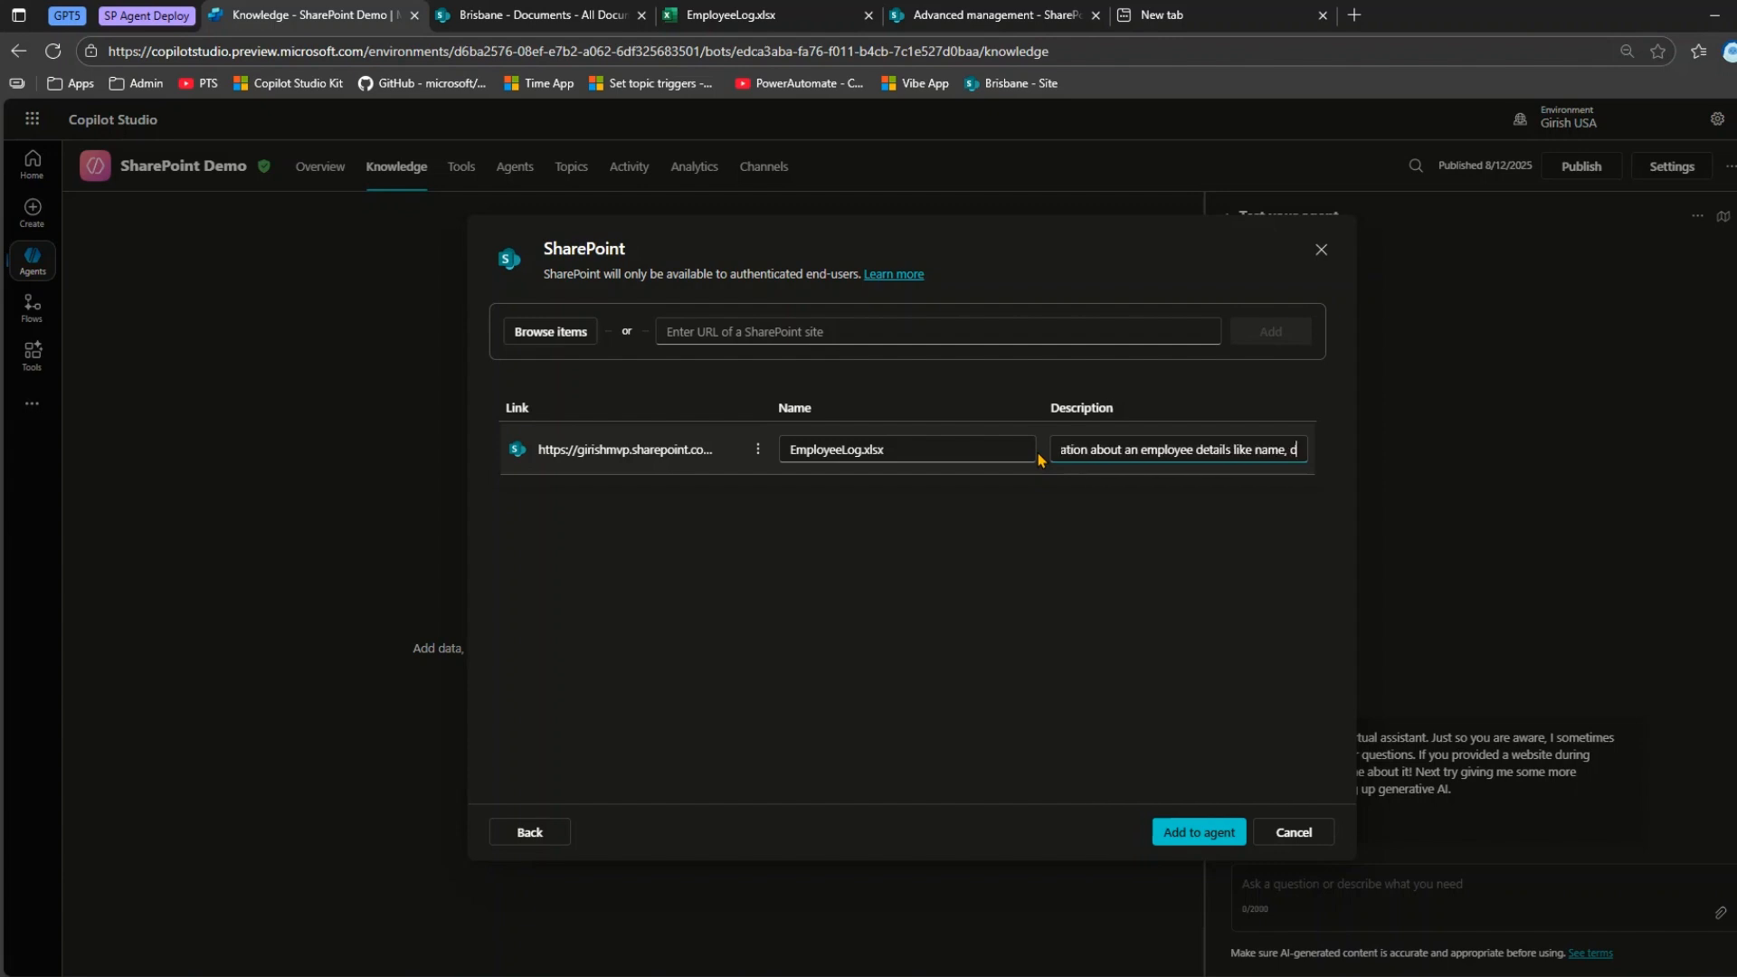
pyautogui.write('epartment')
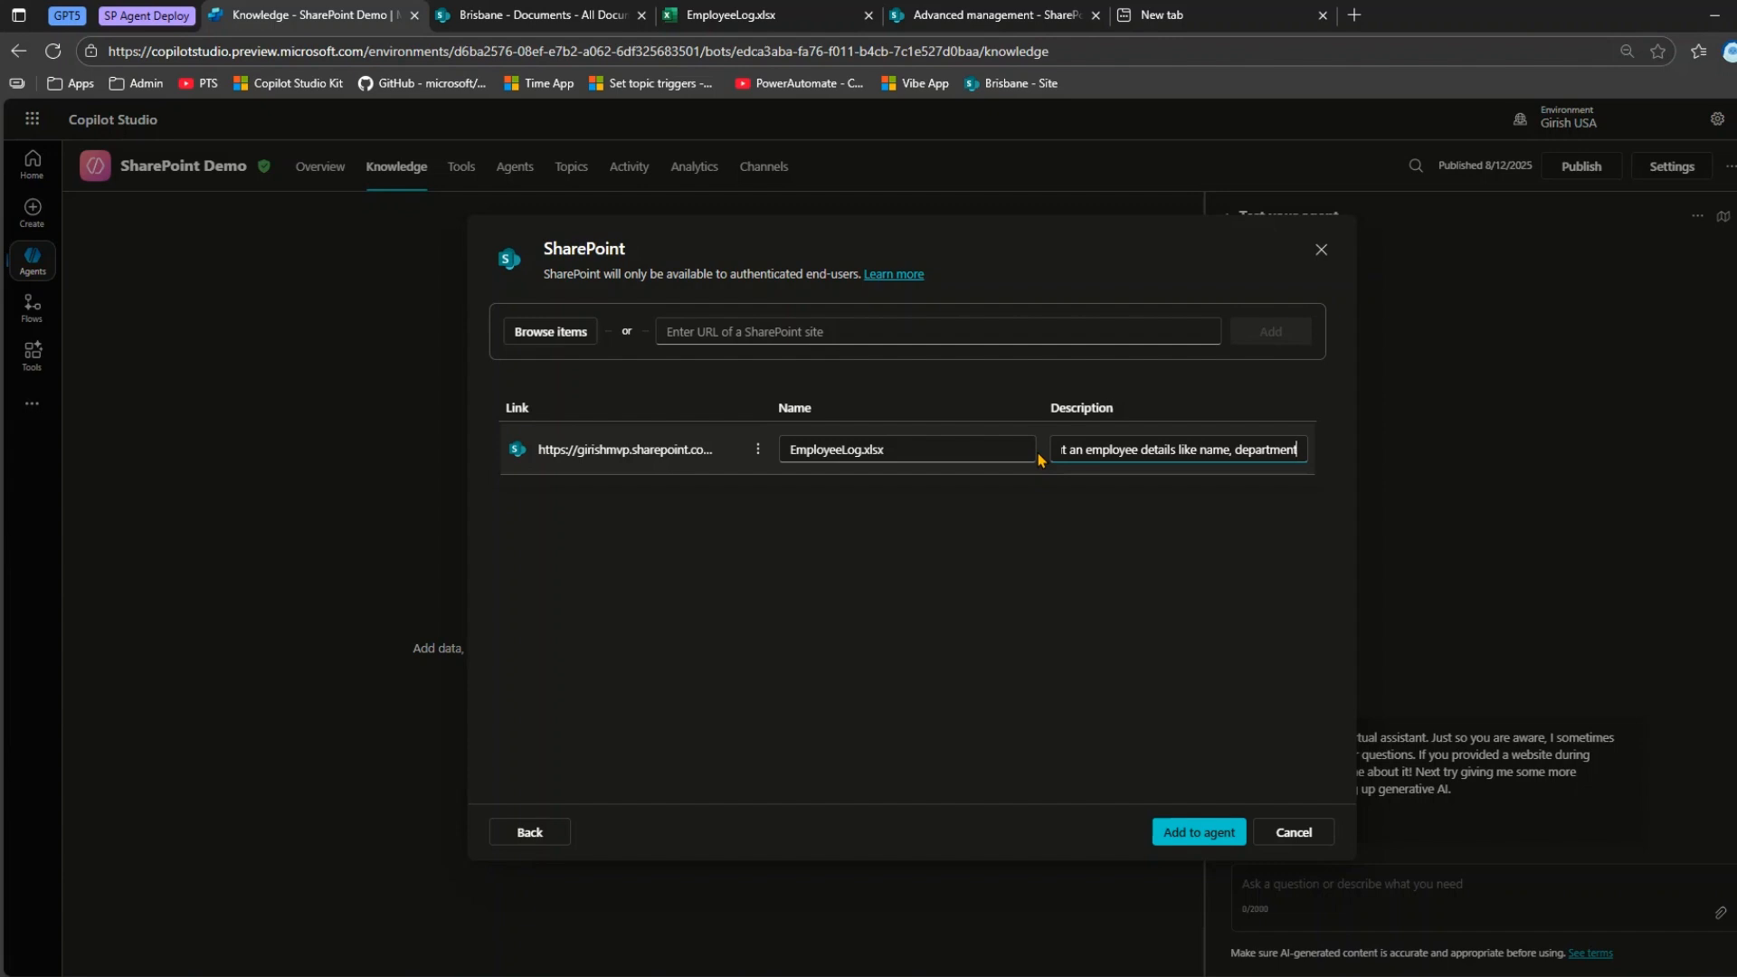
# Complete the EmployeeLog.xlsx description with "and manager" and add the knowledge source to the agent.
pyautogui.write('and amar')
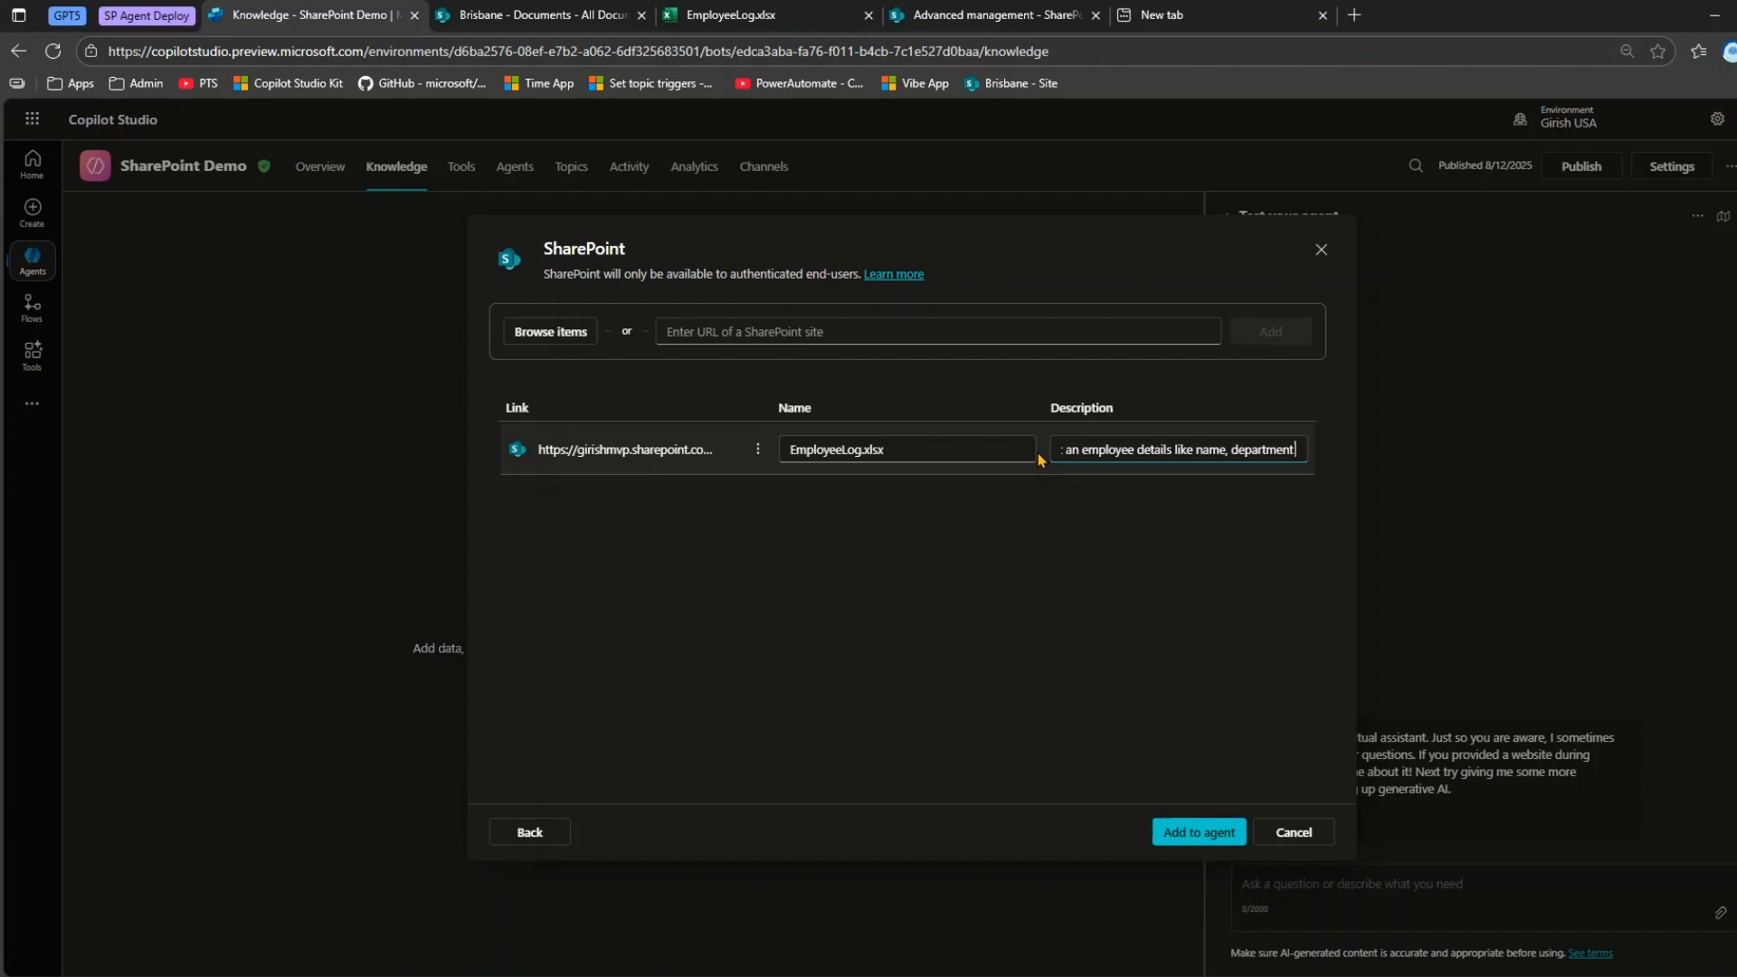
pyautogui.press('Home')
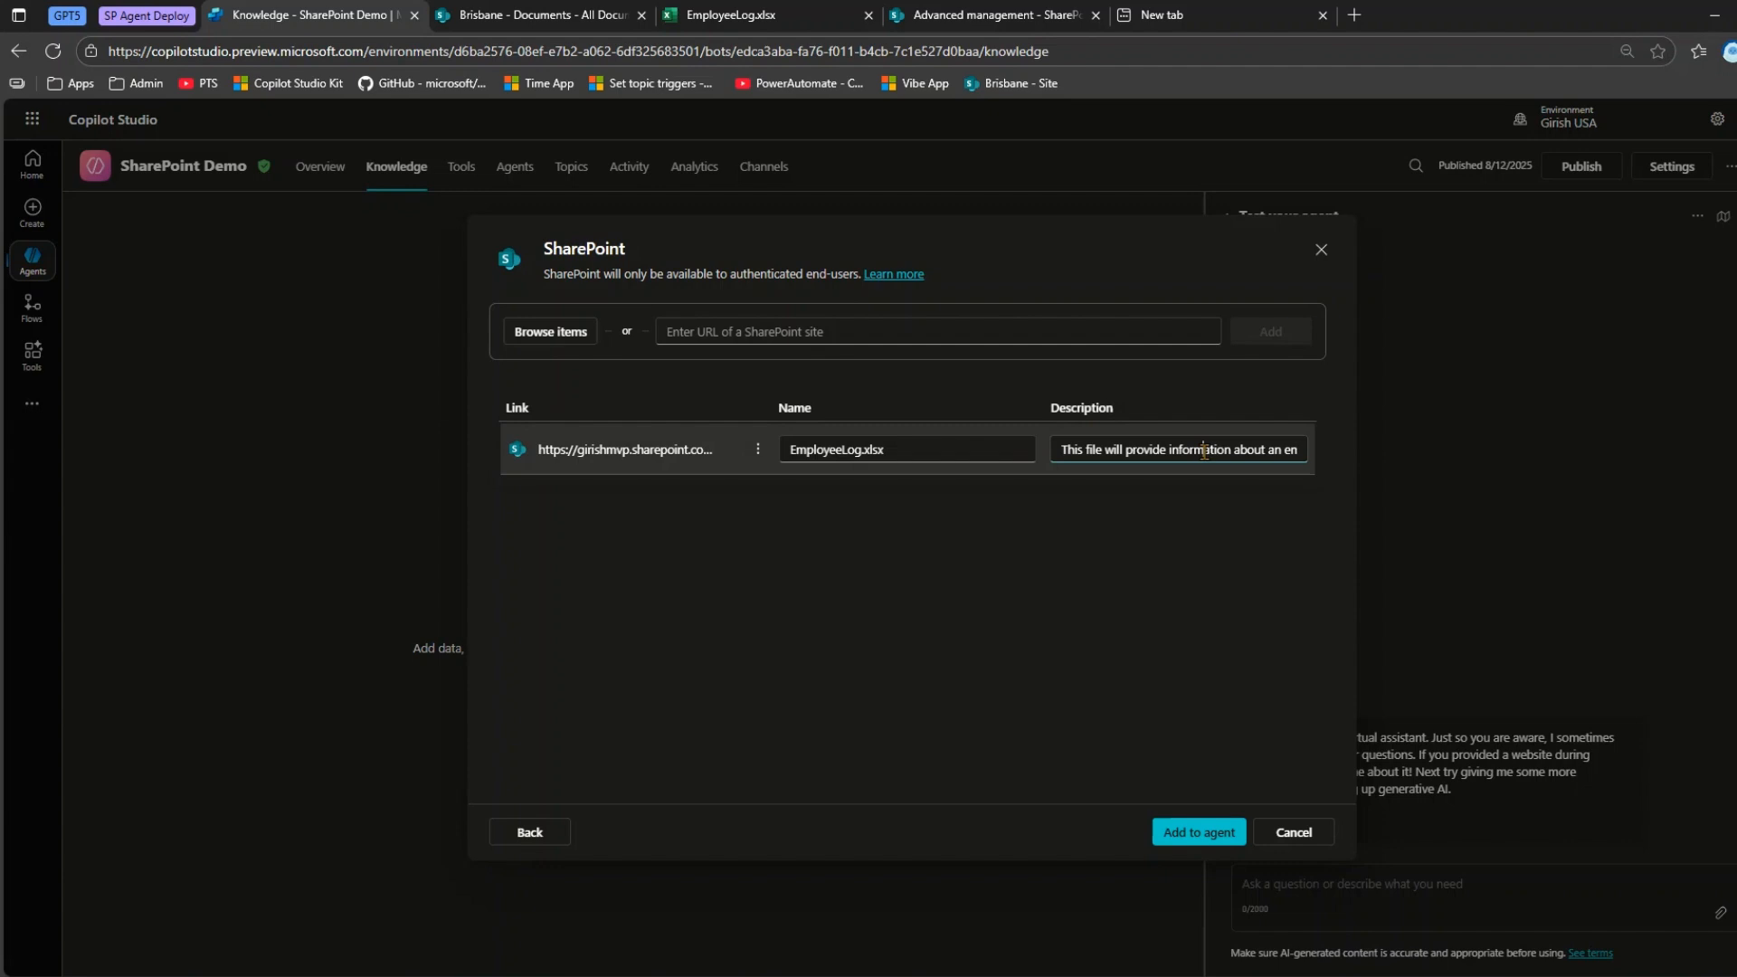
pyautogui.press('Right')
pyautogui.press('Right')
pyautogui.press('Right')
pyautogui.press('Right')
pyautogui.press('Right')
pyautogui.press('Right')
pyautogui.press('Right')
pyautogui.press('Right')
pyautogui.press('Right')
pyautogui.press('Right')
pyautogui.press('Right')
pyautogui.press('Right')
pyautogui.press('Right')
pyautogui.press('Right')
pyautogui.press('Right')
pyautogui.press('Right')
pyautogui.press('Right')
pyautogui.press('Right')
pyautogui.press('Right')
pyautogui.press('Right')
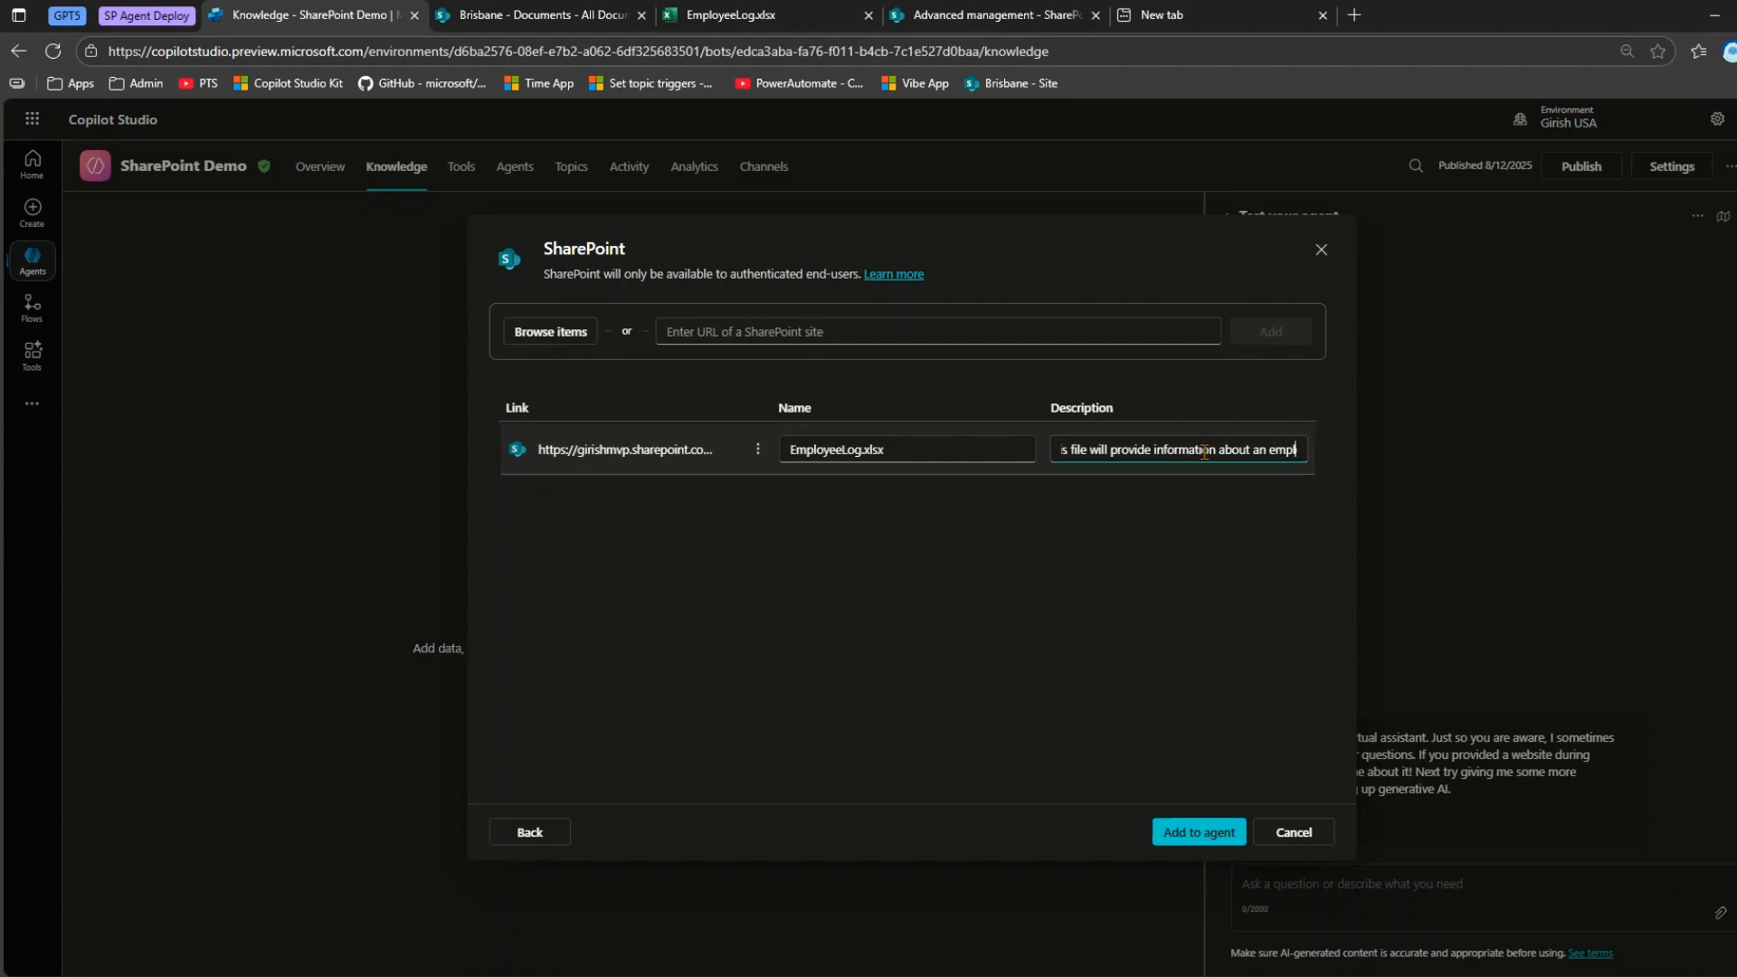
pyautogui.press('Right')
pyautogui.press('Right')
pyautogui.press('Right')
pyautogui.press('Right')
pyautogui.press('Right')
pyautogui.press('Right')
pyautogui.press('Right')
pyautogui.press('Right')
pyautogui.press('Right')
pyautogui.press('Right')
pyautogui.press('Right')
pyautogui.press('Right')
pyautogui.press('Right')
pyautogui.press('Right')
pyautogui.press('Right')
pyautogui.press('Right')
pyautogui.press('Right')
pyautogui.press('Right')
pyautogui.press('Right')
pyautogui.press('Right')
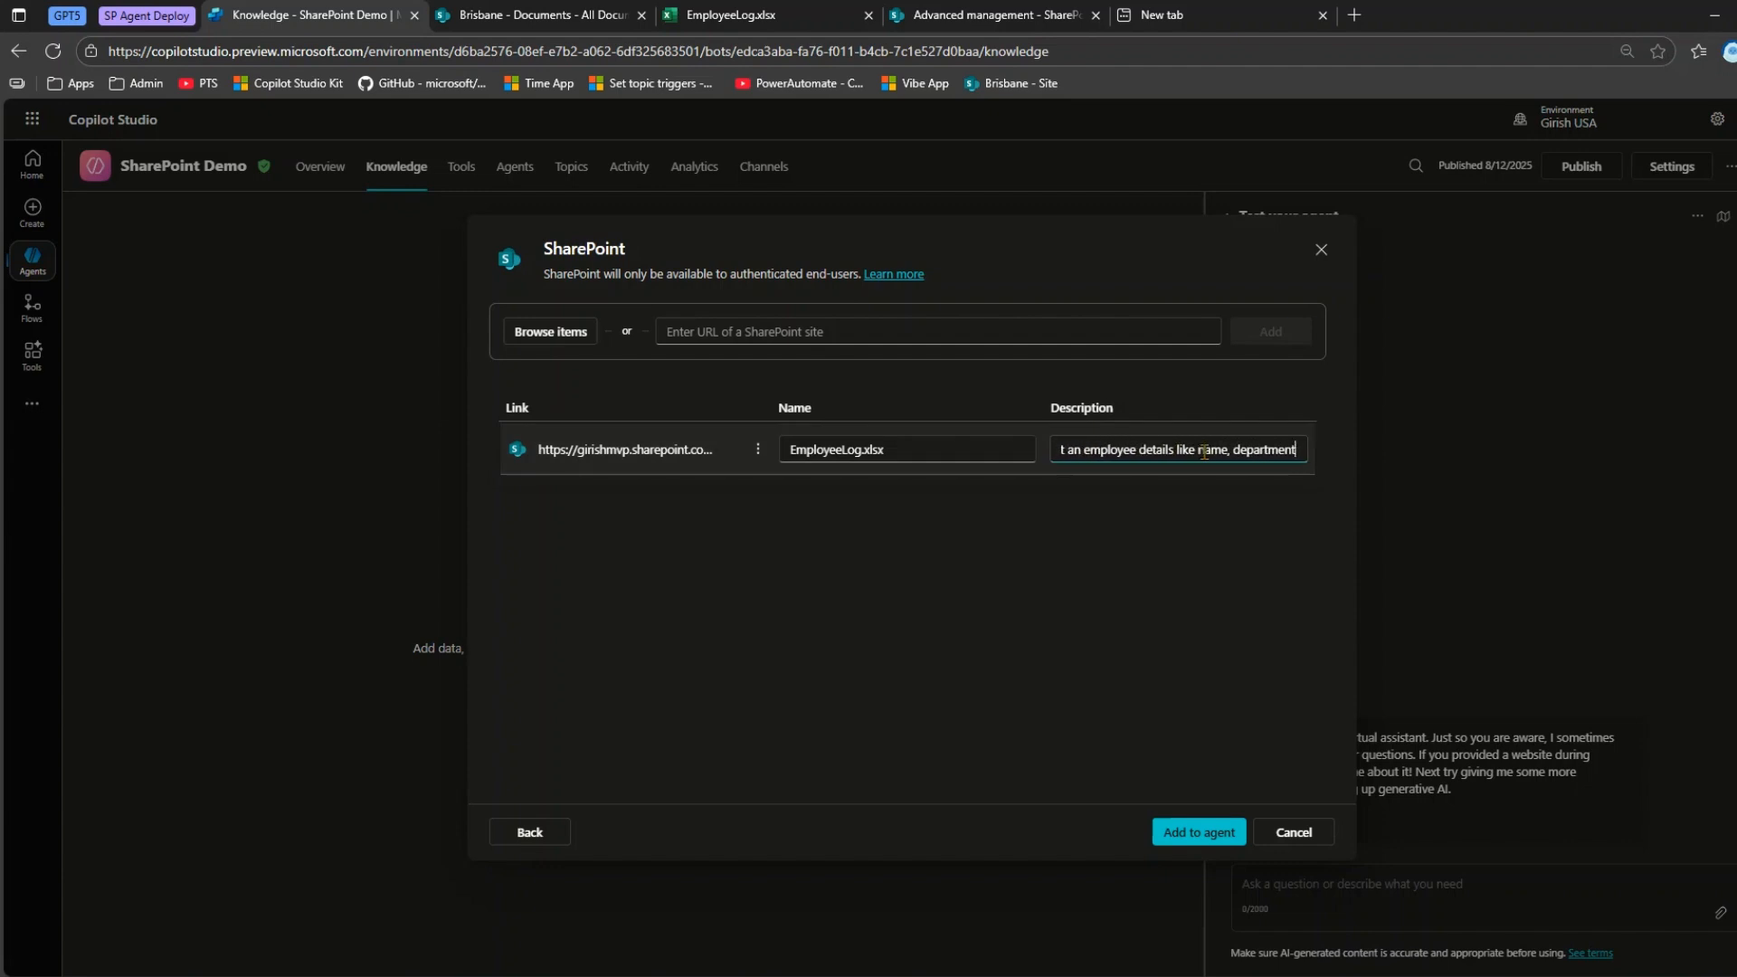
pyautogui.press('BackSpace')
pyautogui.press('BackSpace')
pyautogui.press('BackSpace')
pyautogui.write('manager')
pyautogui.click(1199, 831)
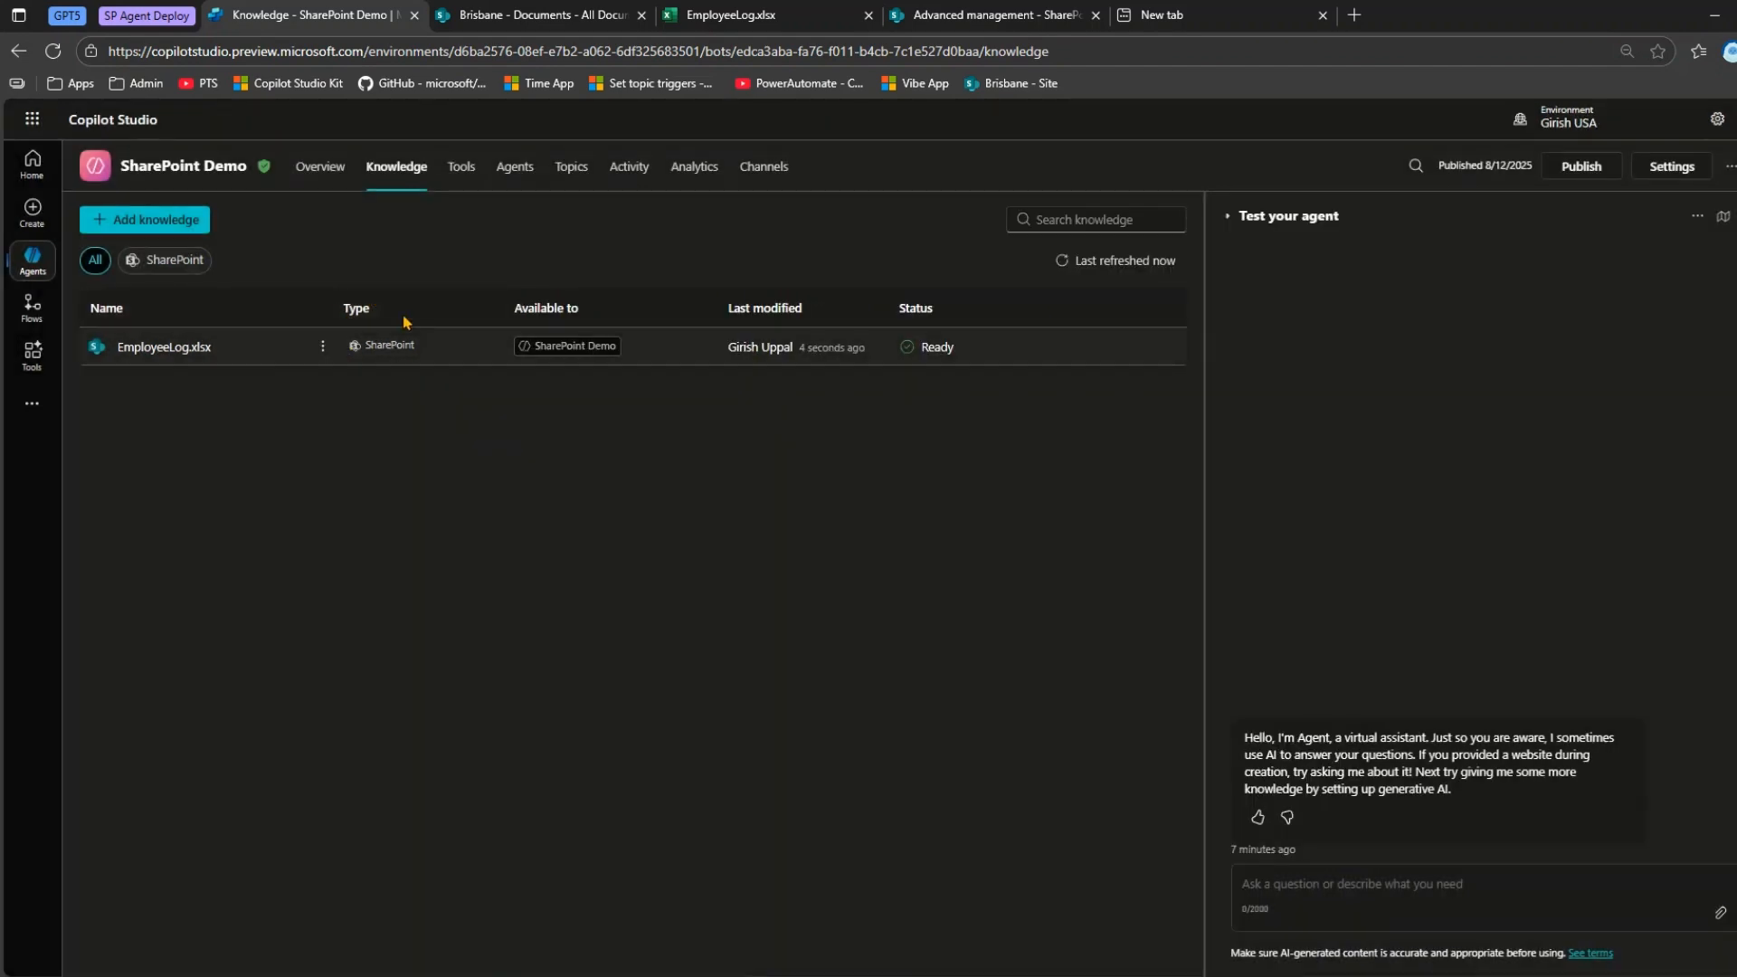
# Open the EmployeeLog.xlsx knowledge source for editing to review its name, description and source details.
pyautogui.click(323, 347)
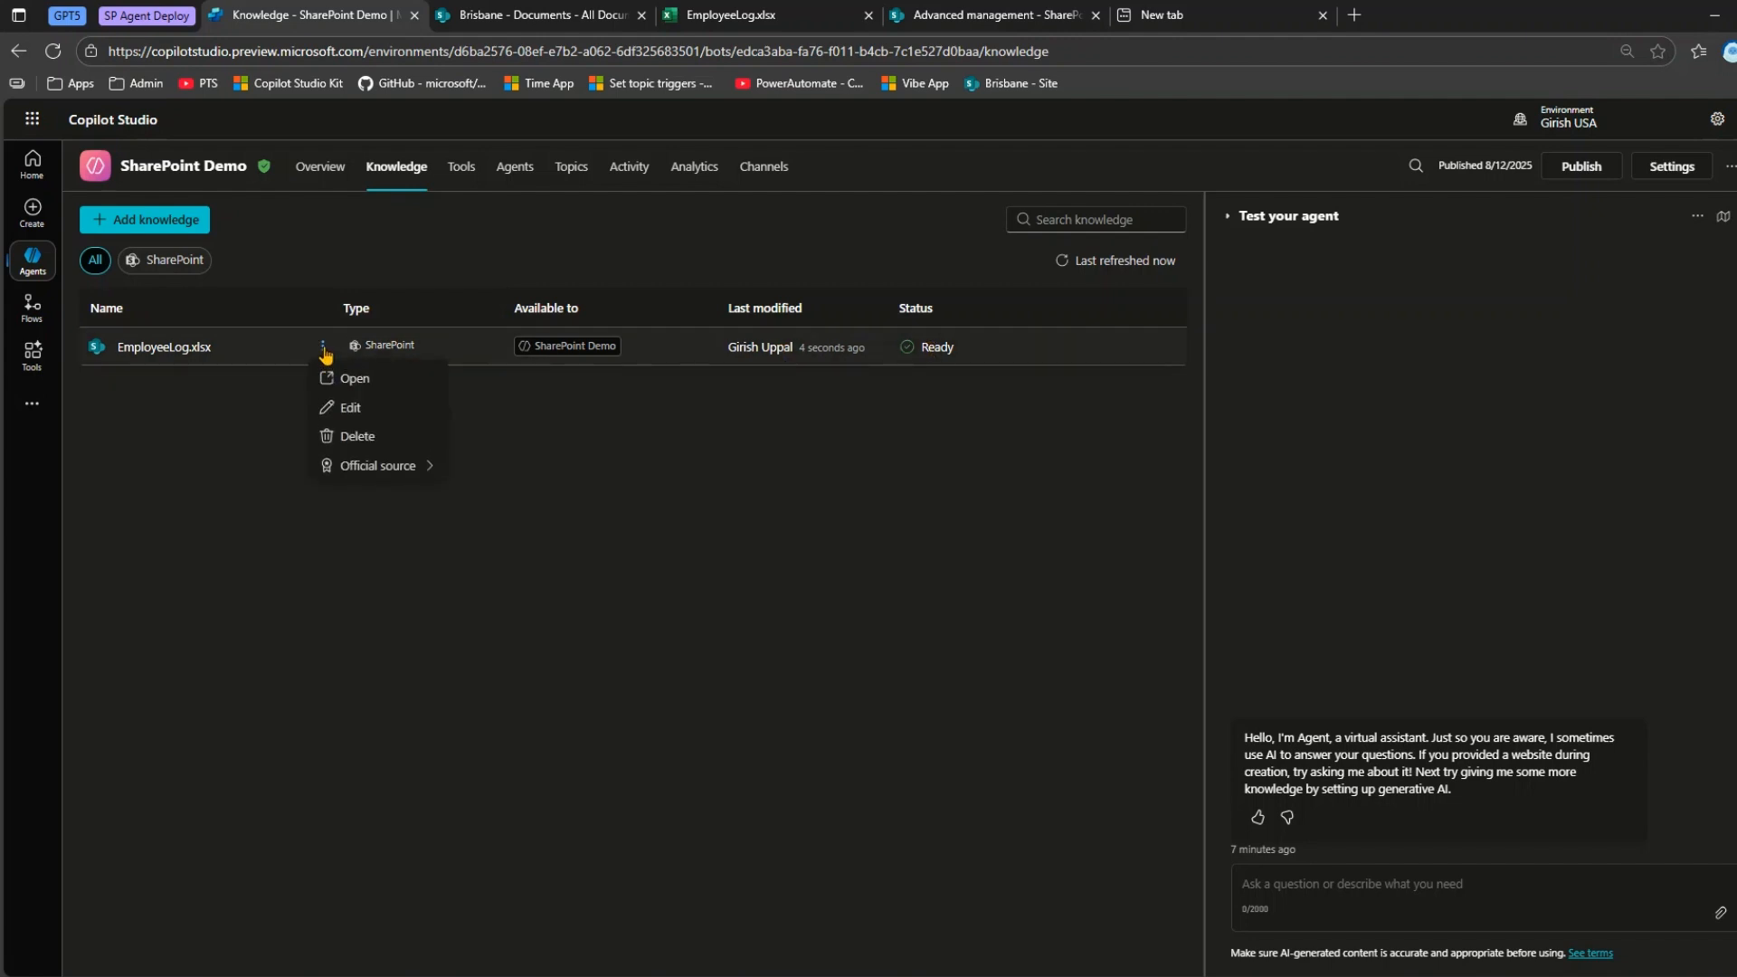
pyautogui.click(361, 409)
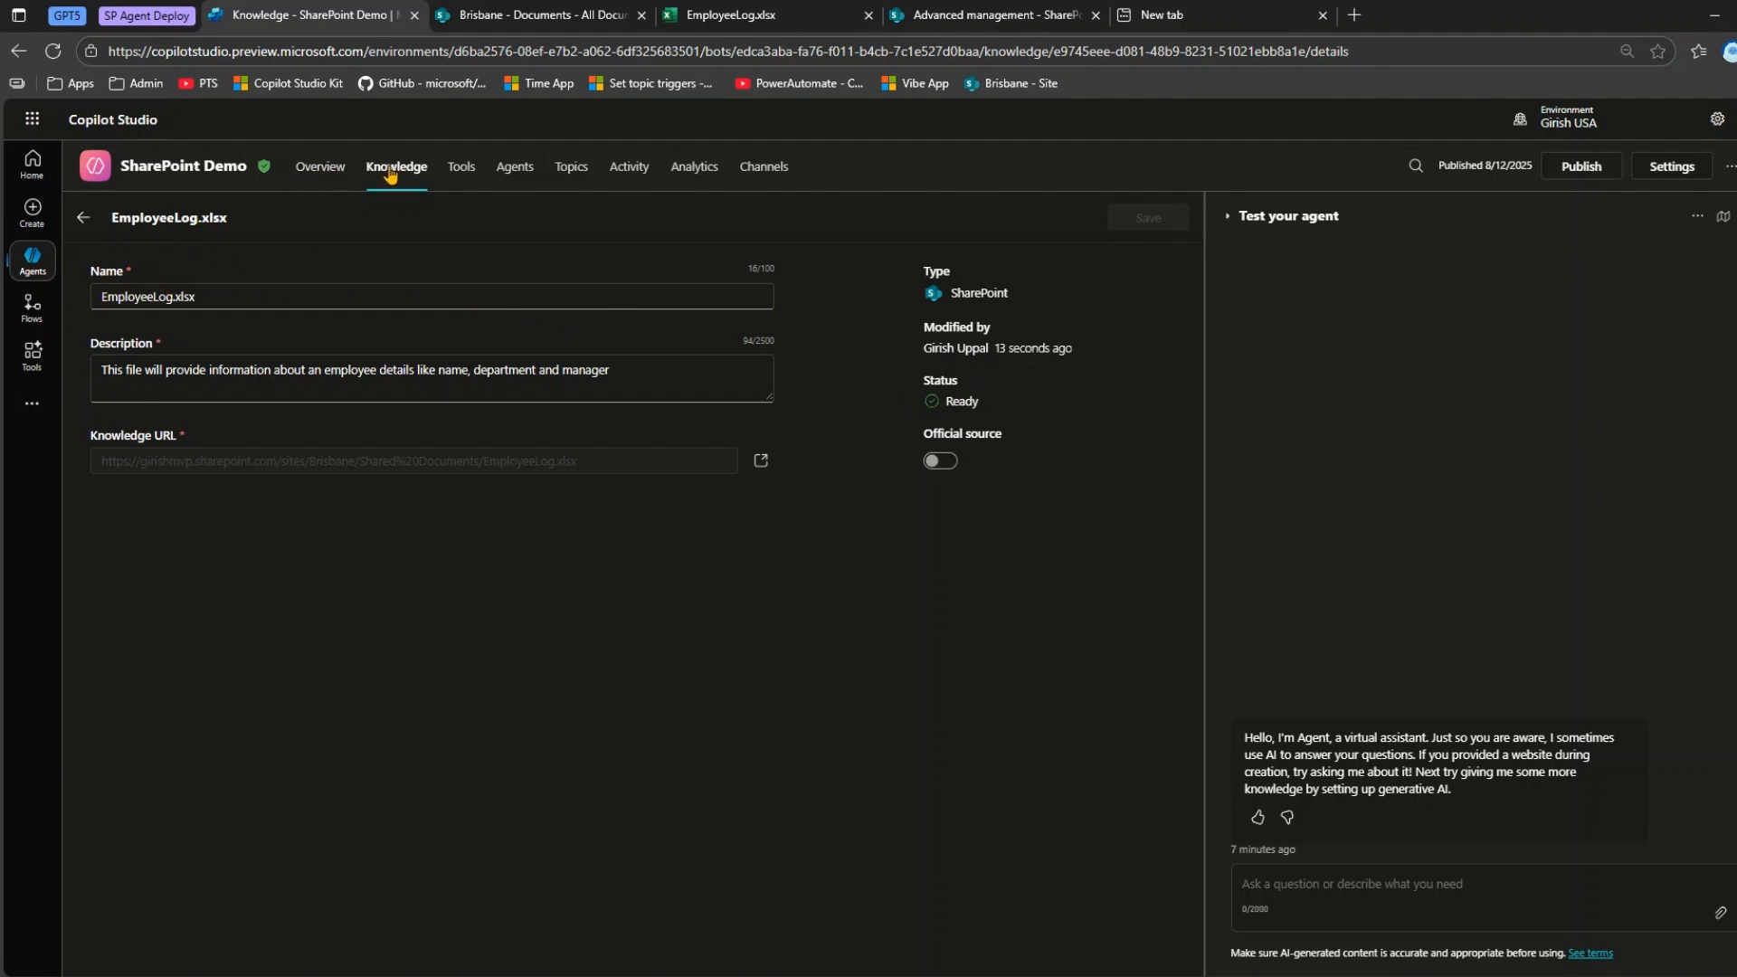
# Review the agent's authentication options in its security settings and return to the EmployeeLog.xlsx knowledge source.
pyautogui.click(1695, 171)
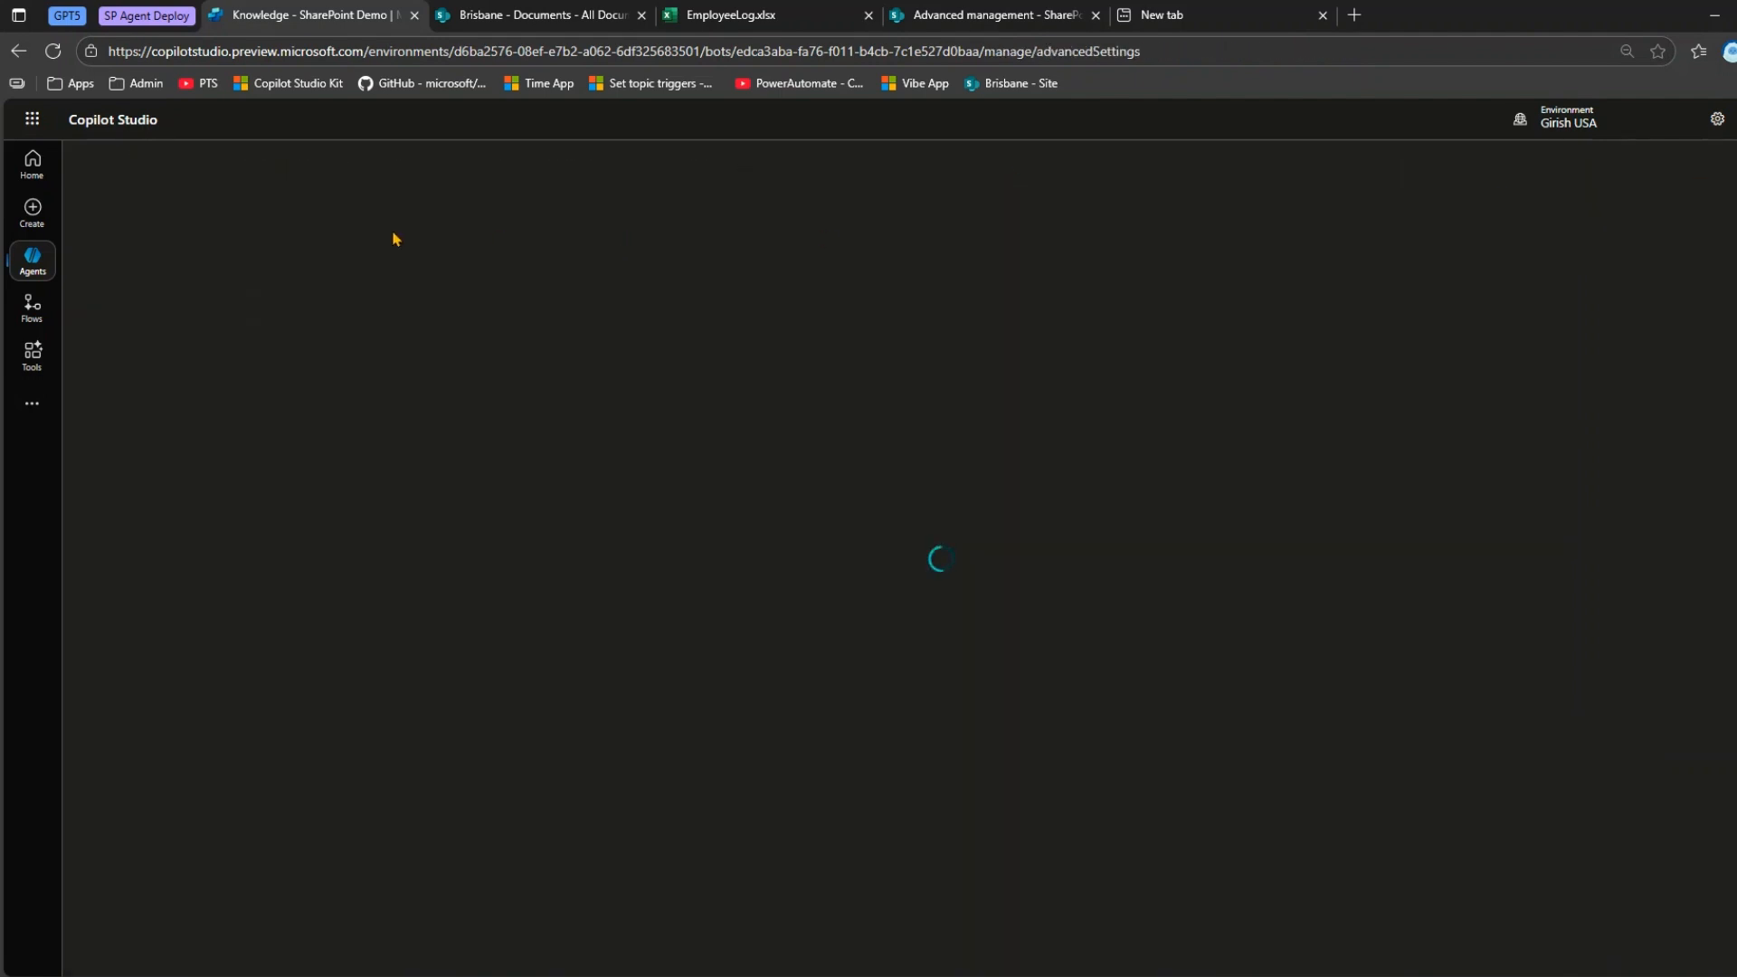
pyautogui.click(133, 292)
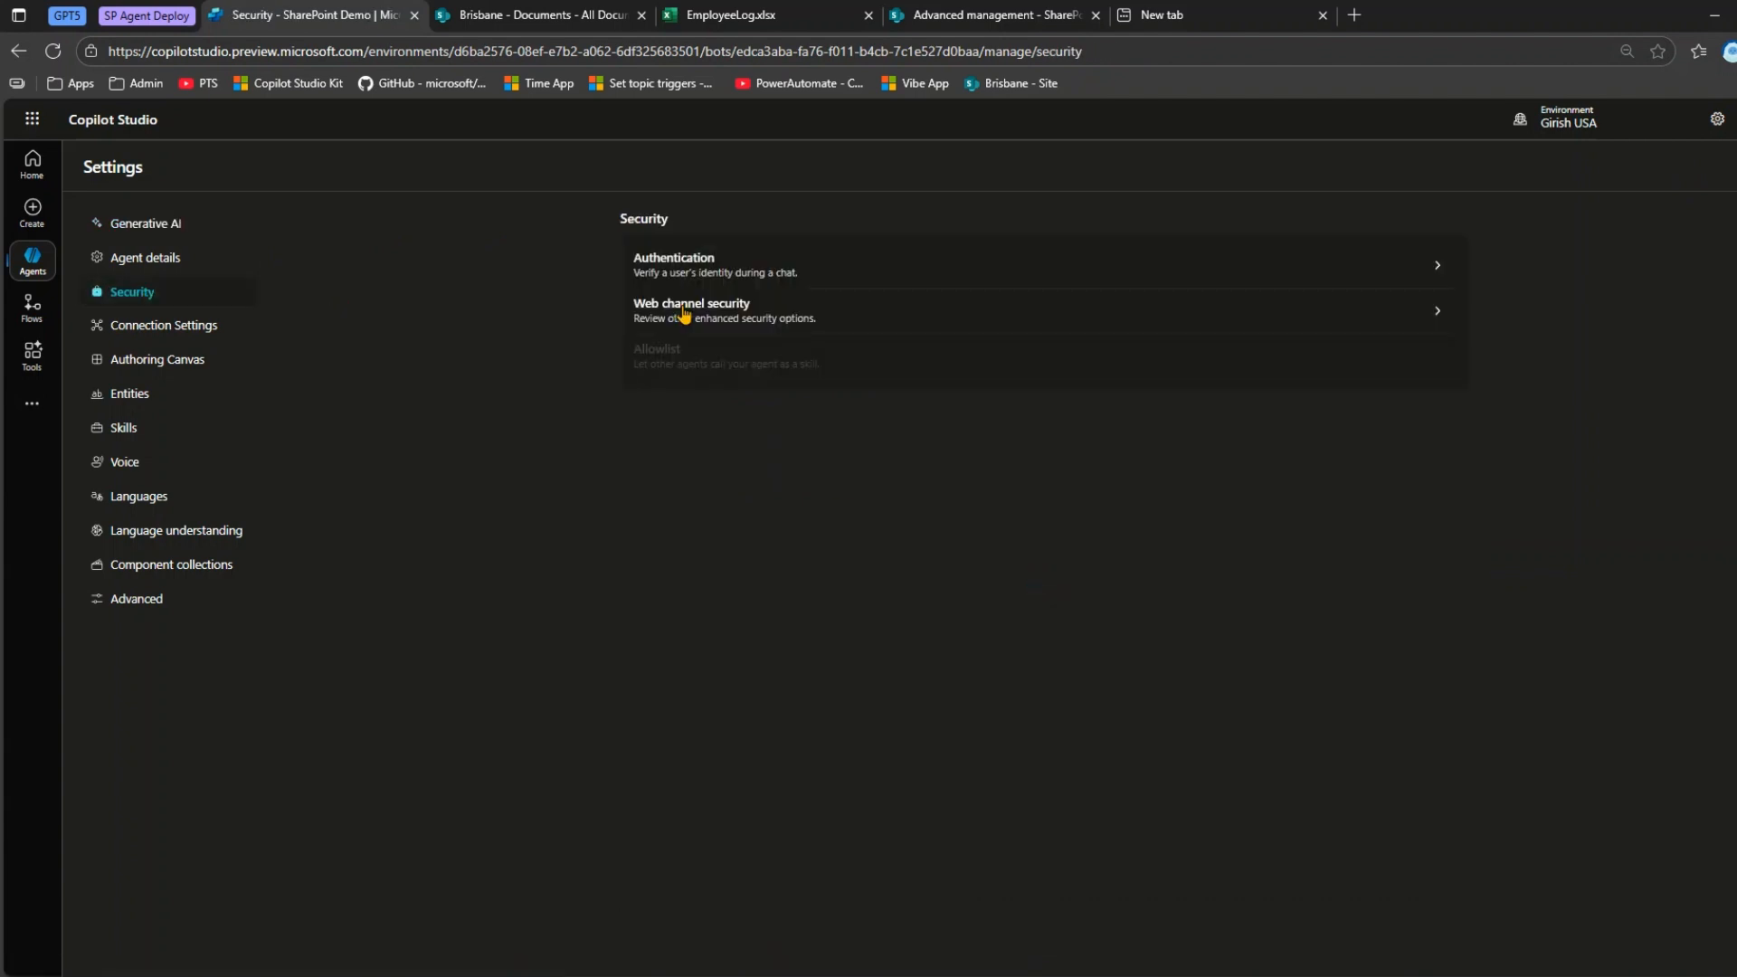
pyautogui.click(691, 281)
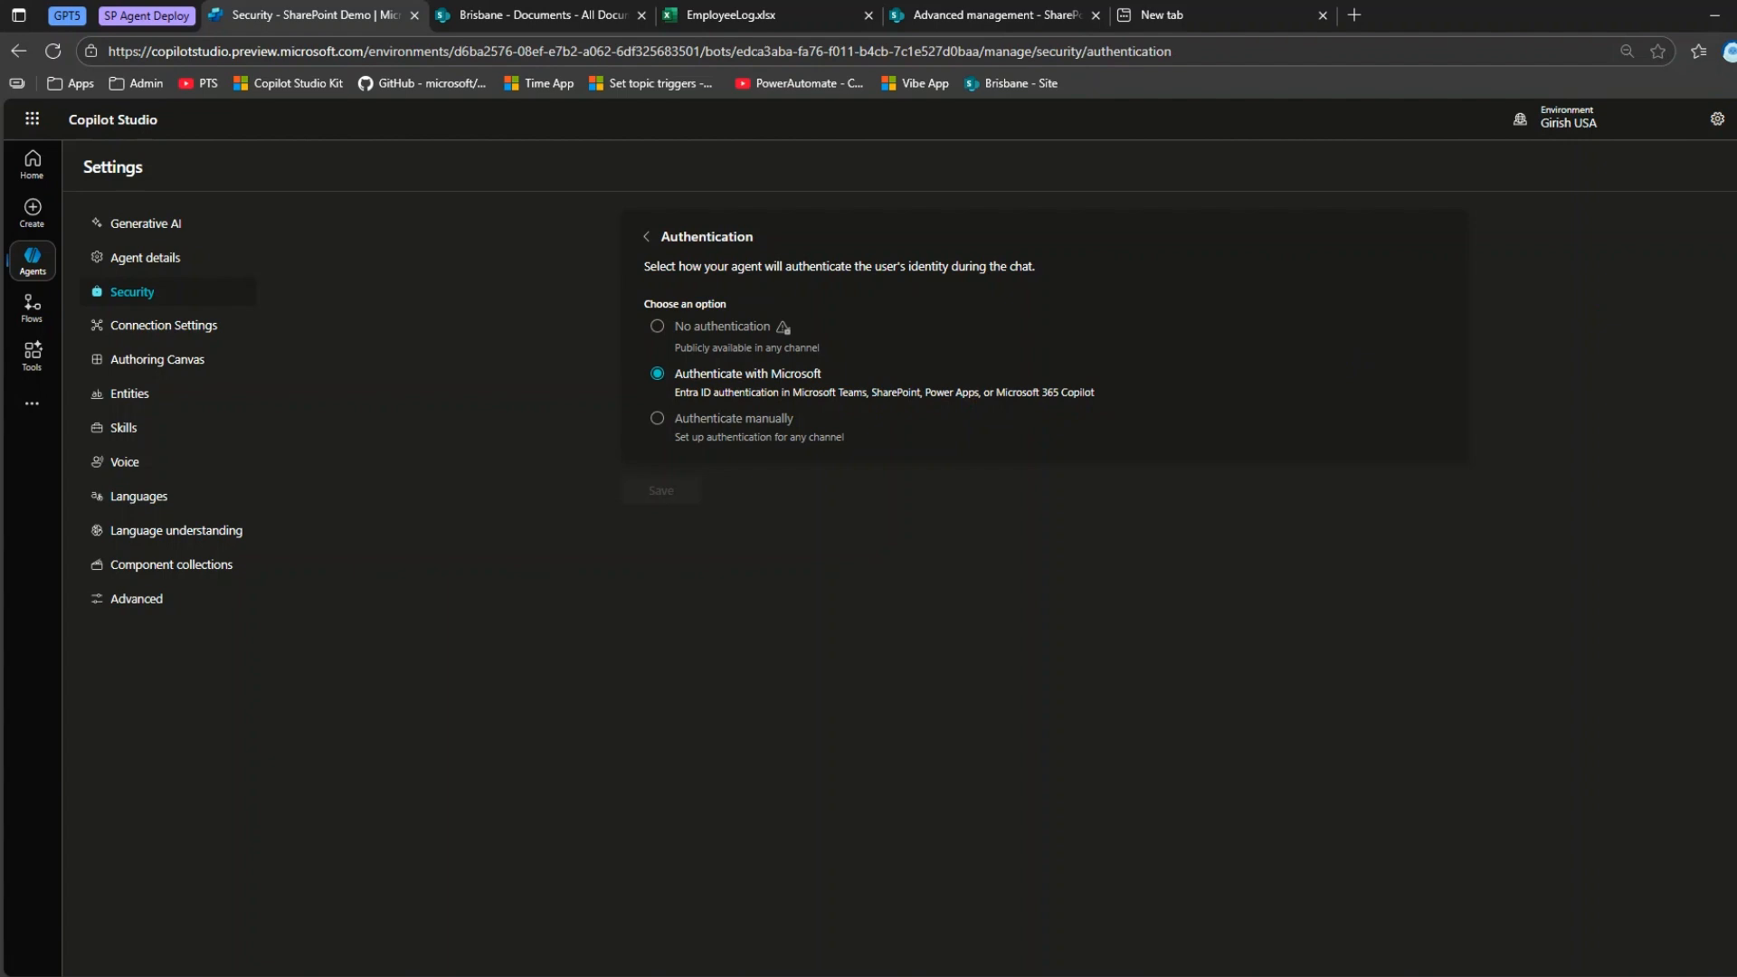
pyautogui.click(1733, 168)
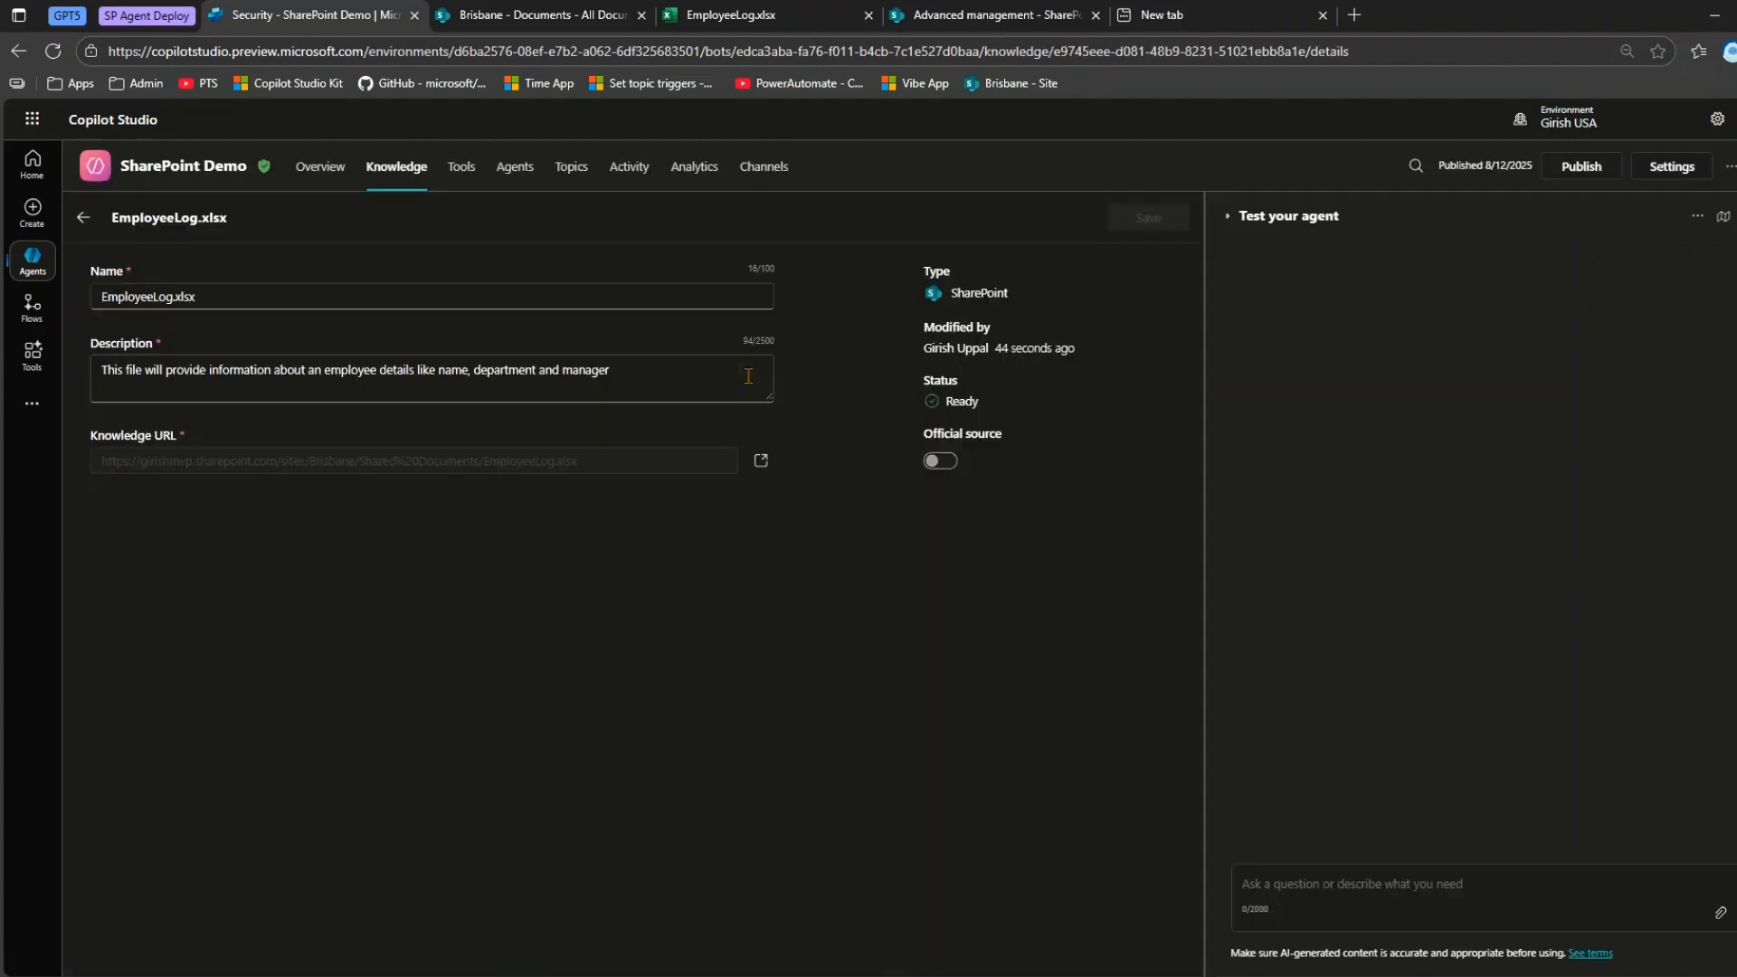
# Publish the SharePoint Demo agent and dismiss the publishing dialog.
pyautogui.click(1579, 167)
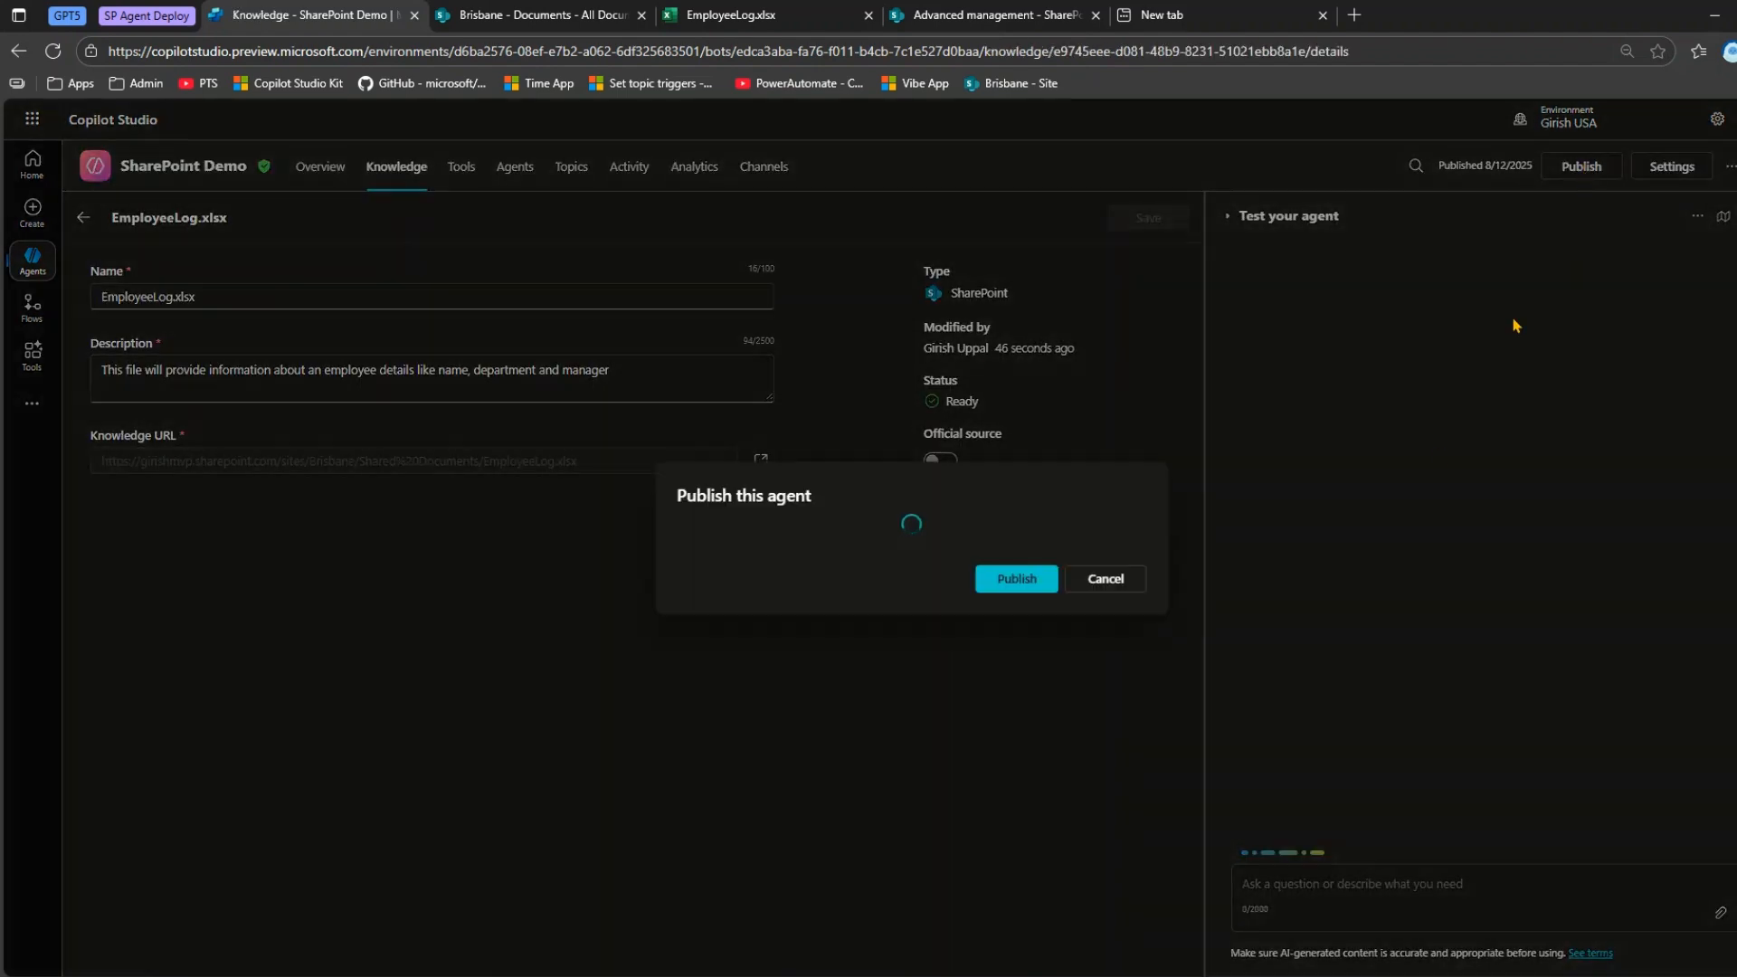
pyautogui.click(1015, 579)
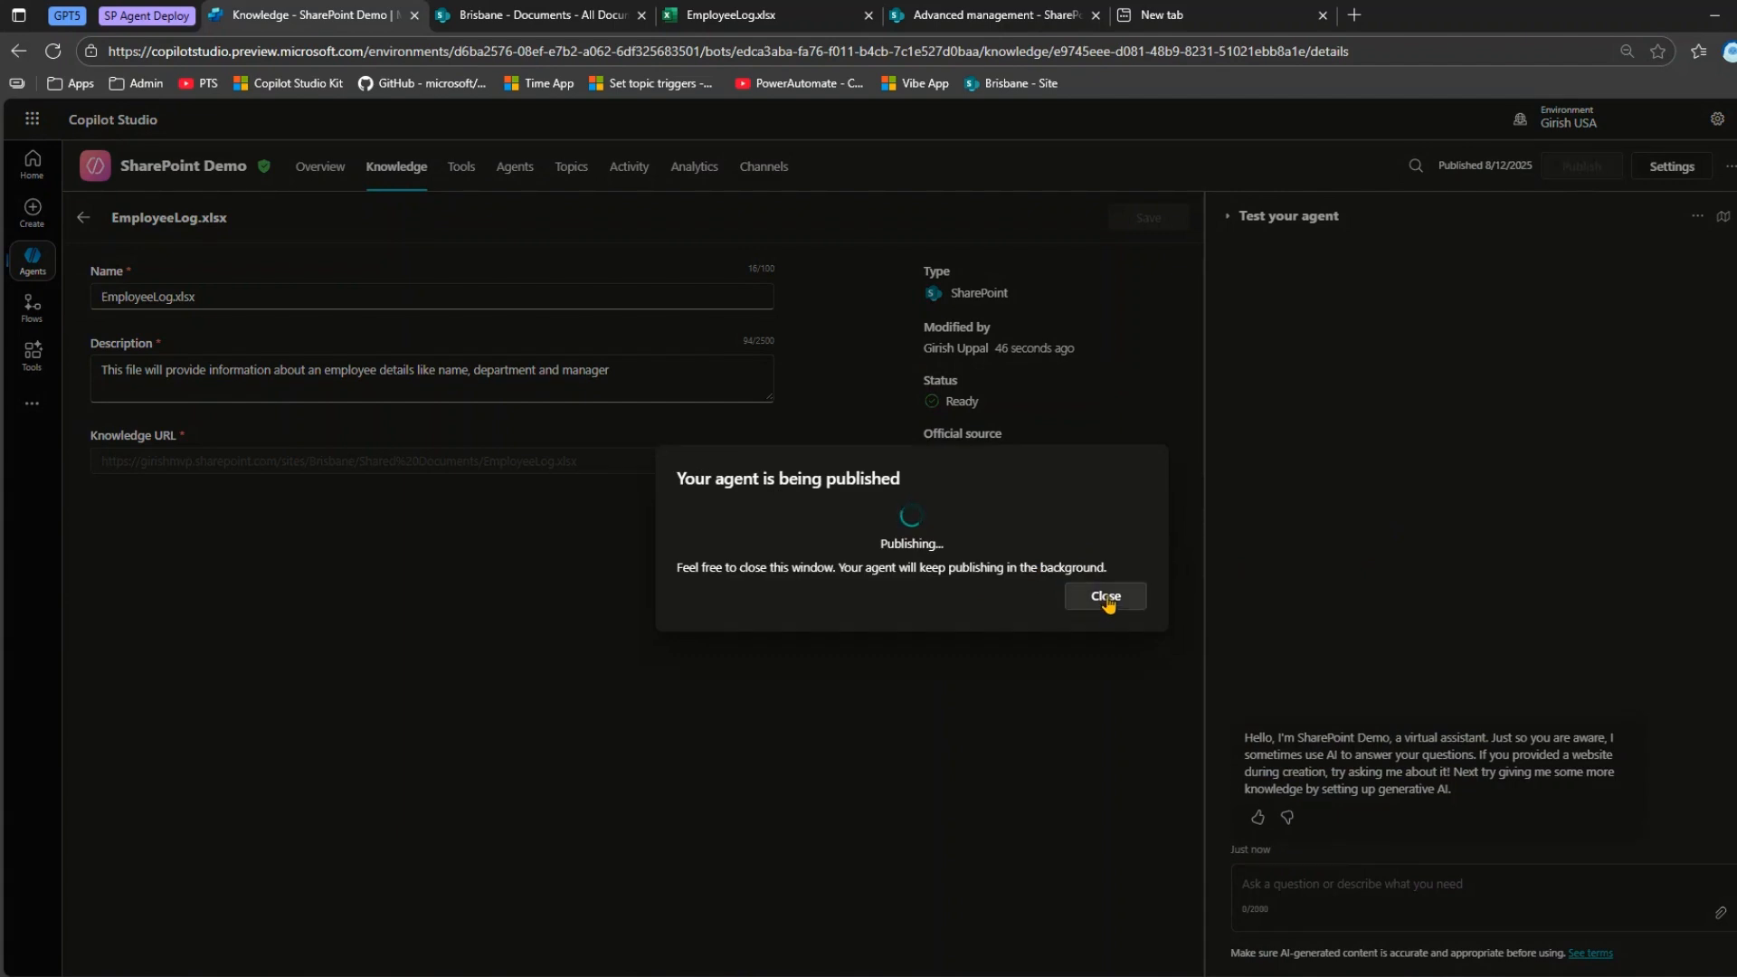
pyautogui.click(1106, 597)
# Start a new test chat and ask the agent which department the third employee listed in EmployeeLog.xlsx belongs to.
pyautogui.click(1724, 215)
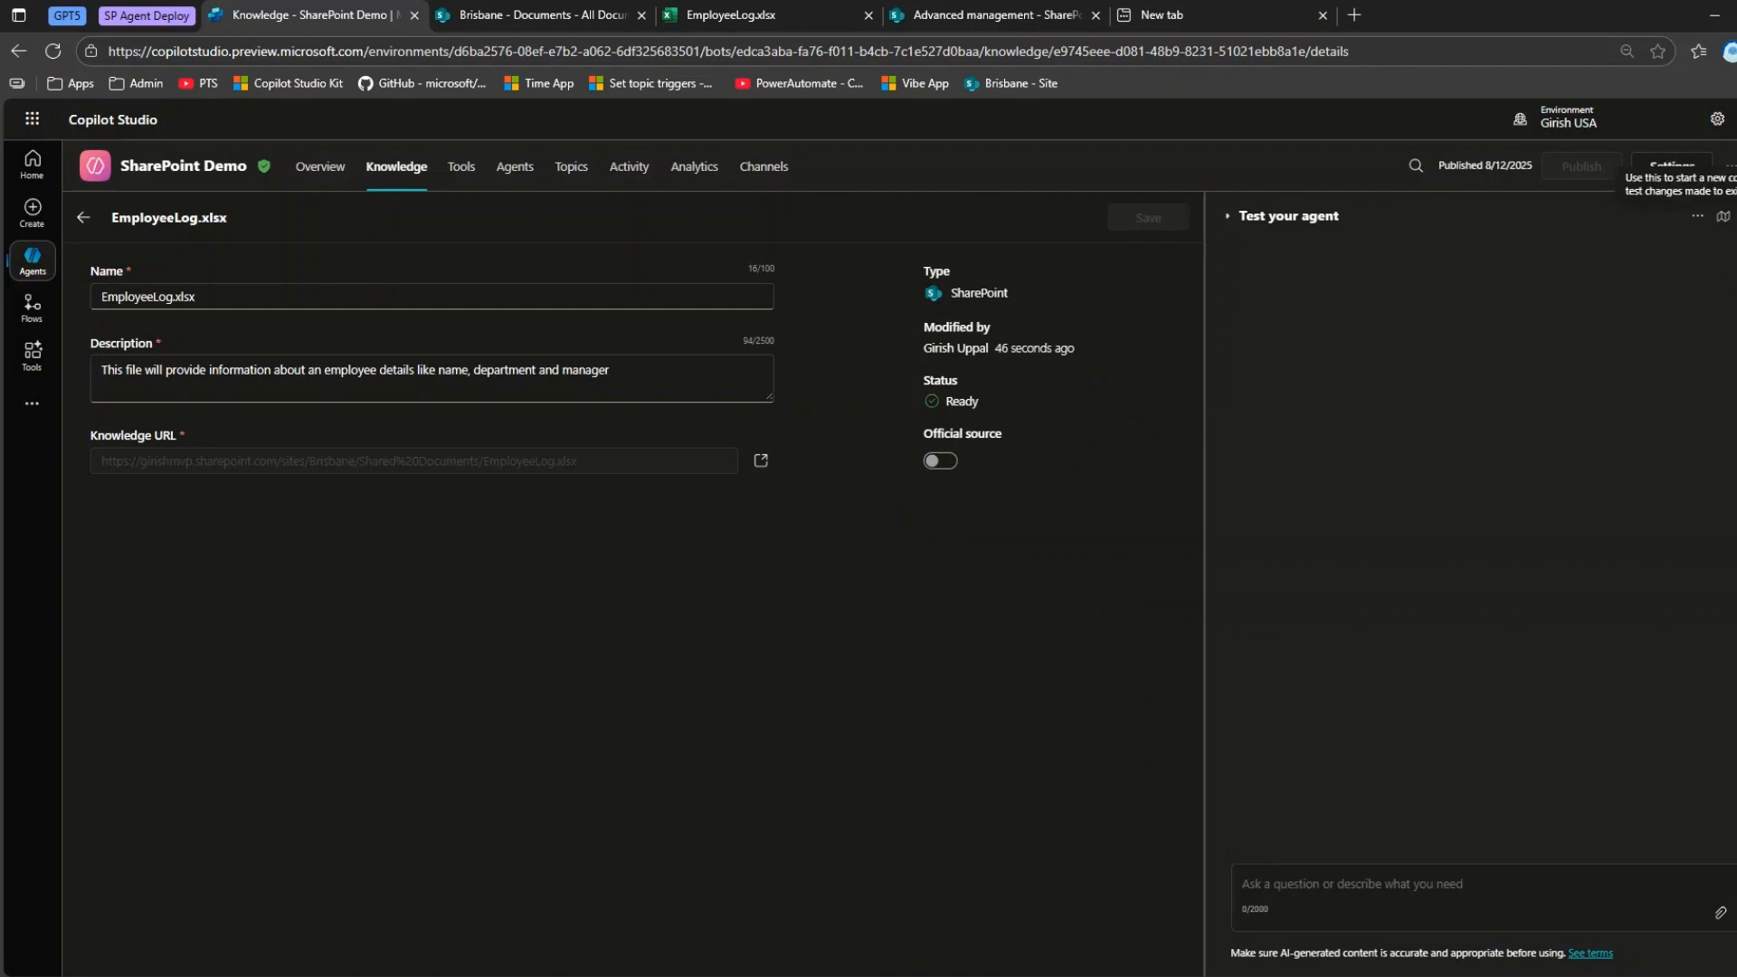
pyautogui.click(1413, 886)
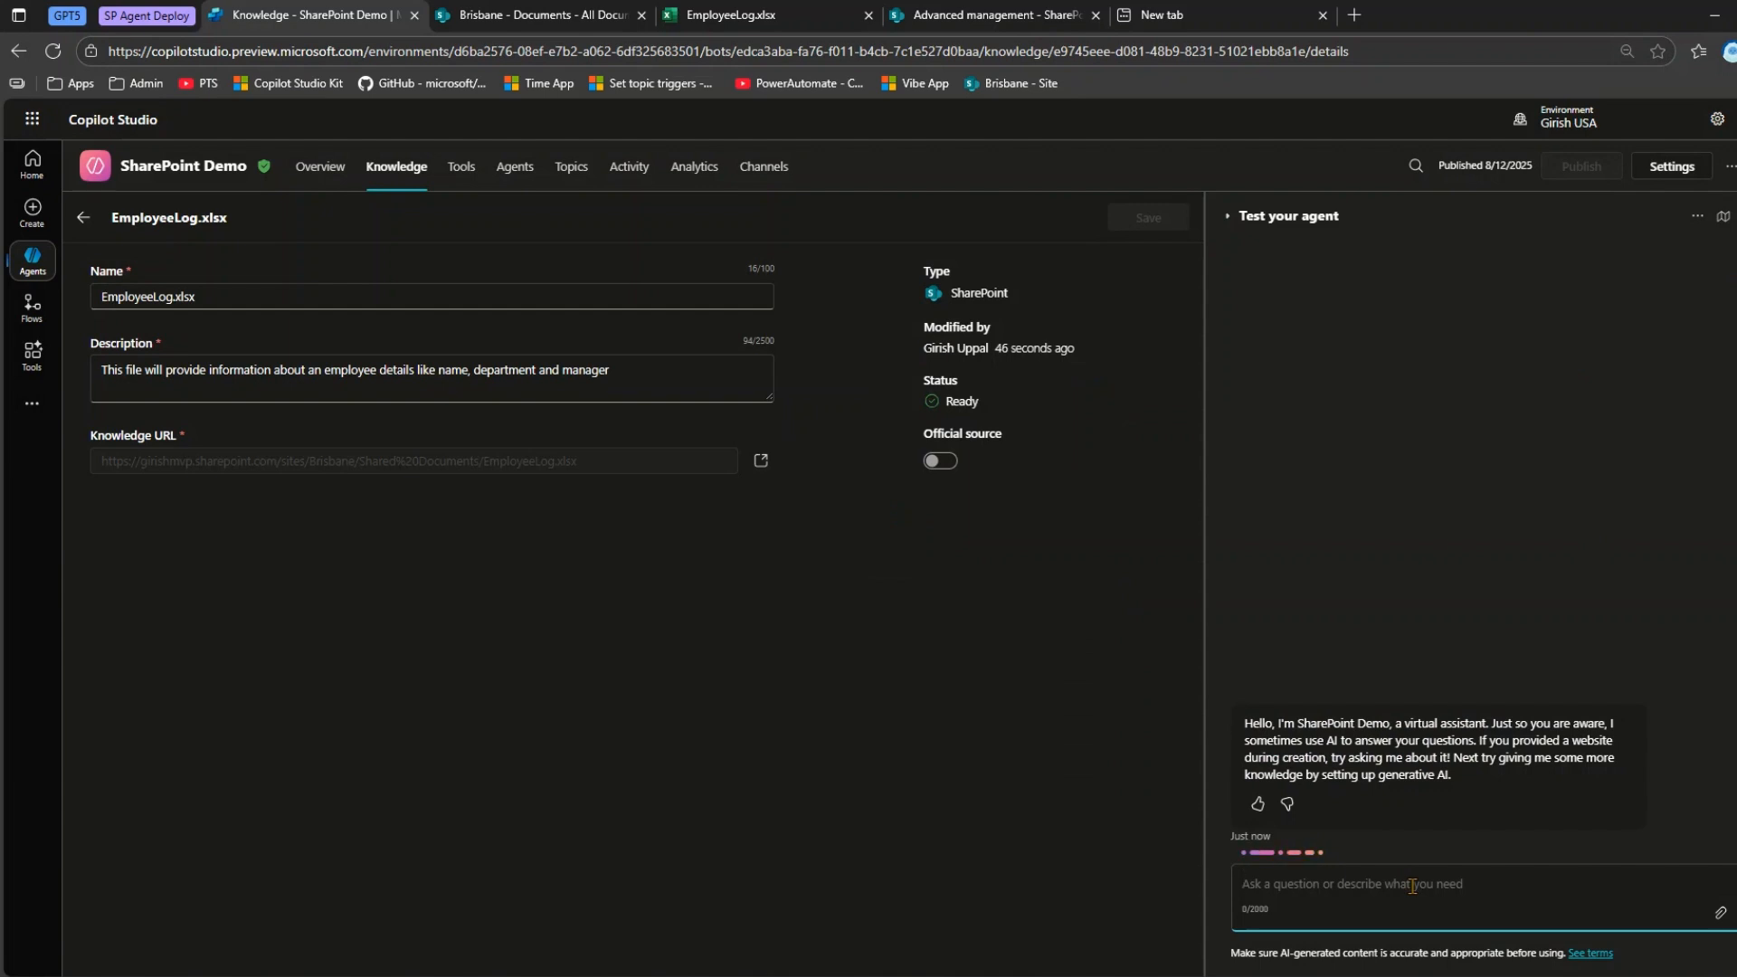
pyautogui.click(747, 15)
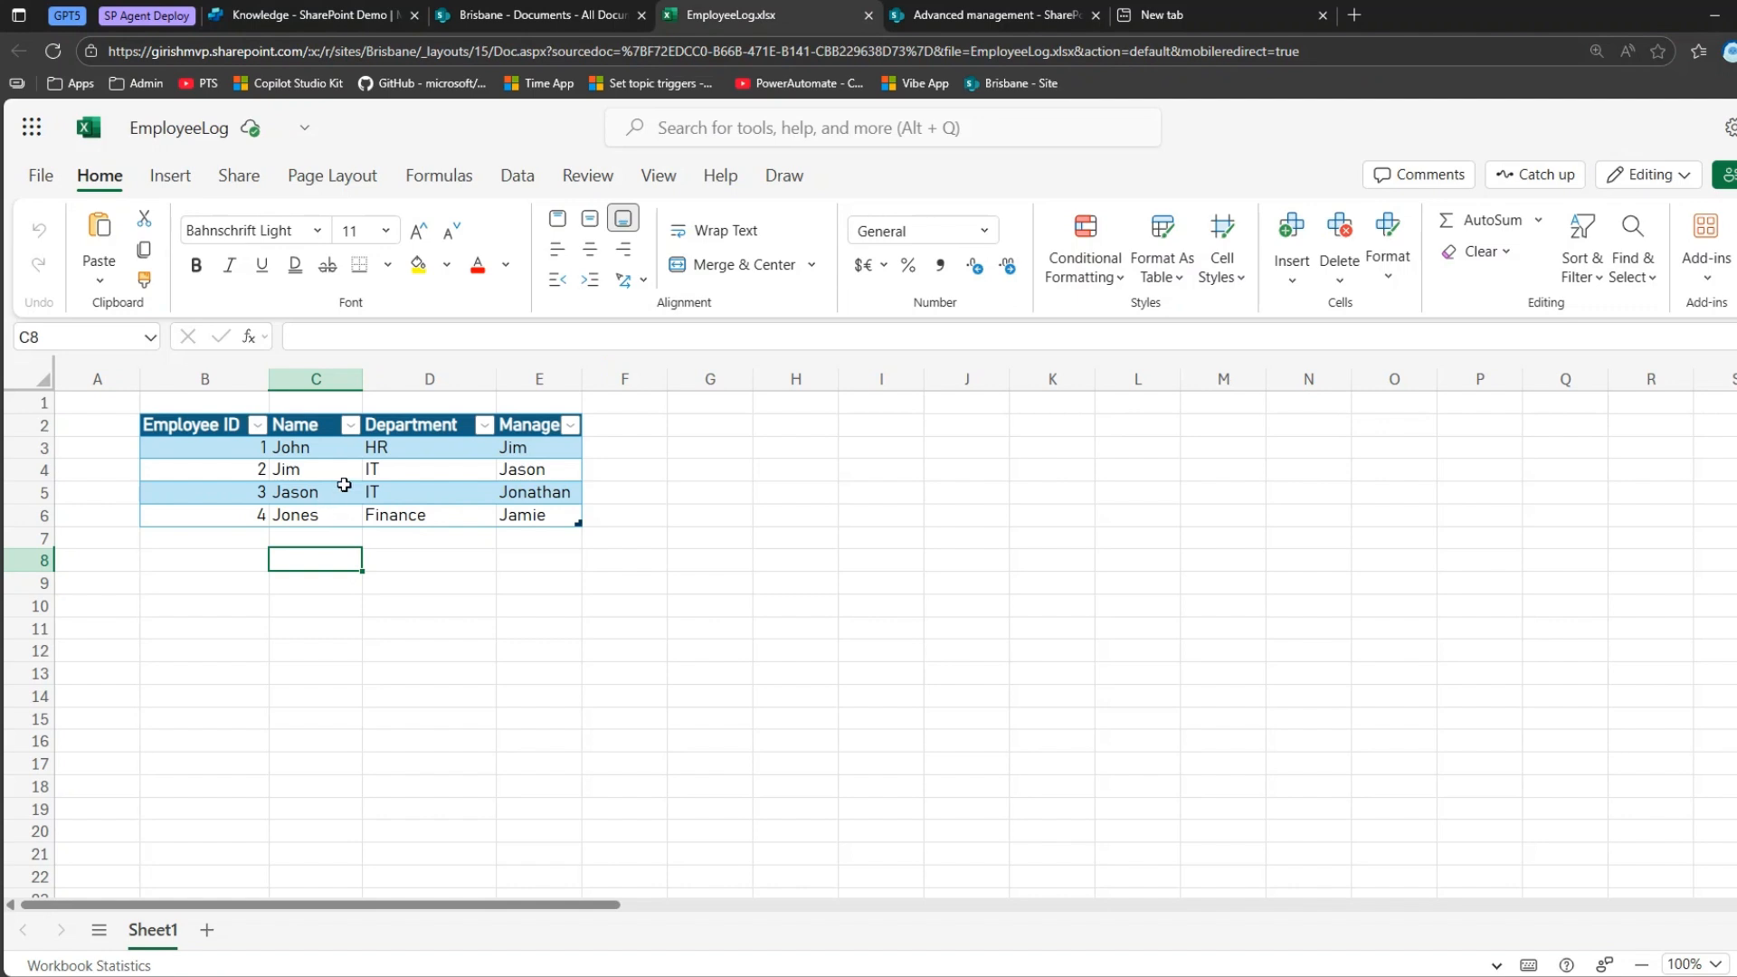
pyautogui.click(367, 13)
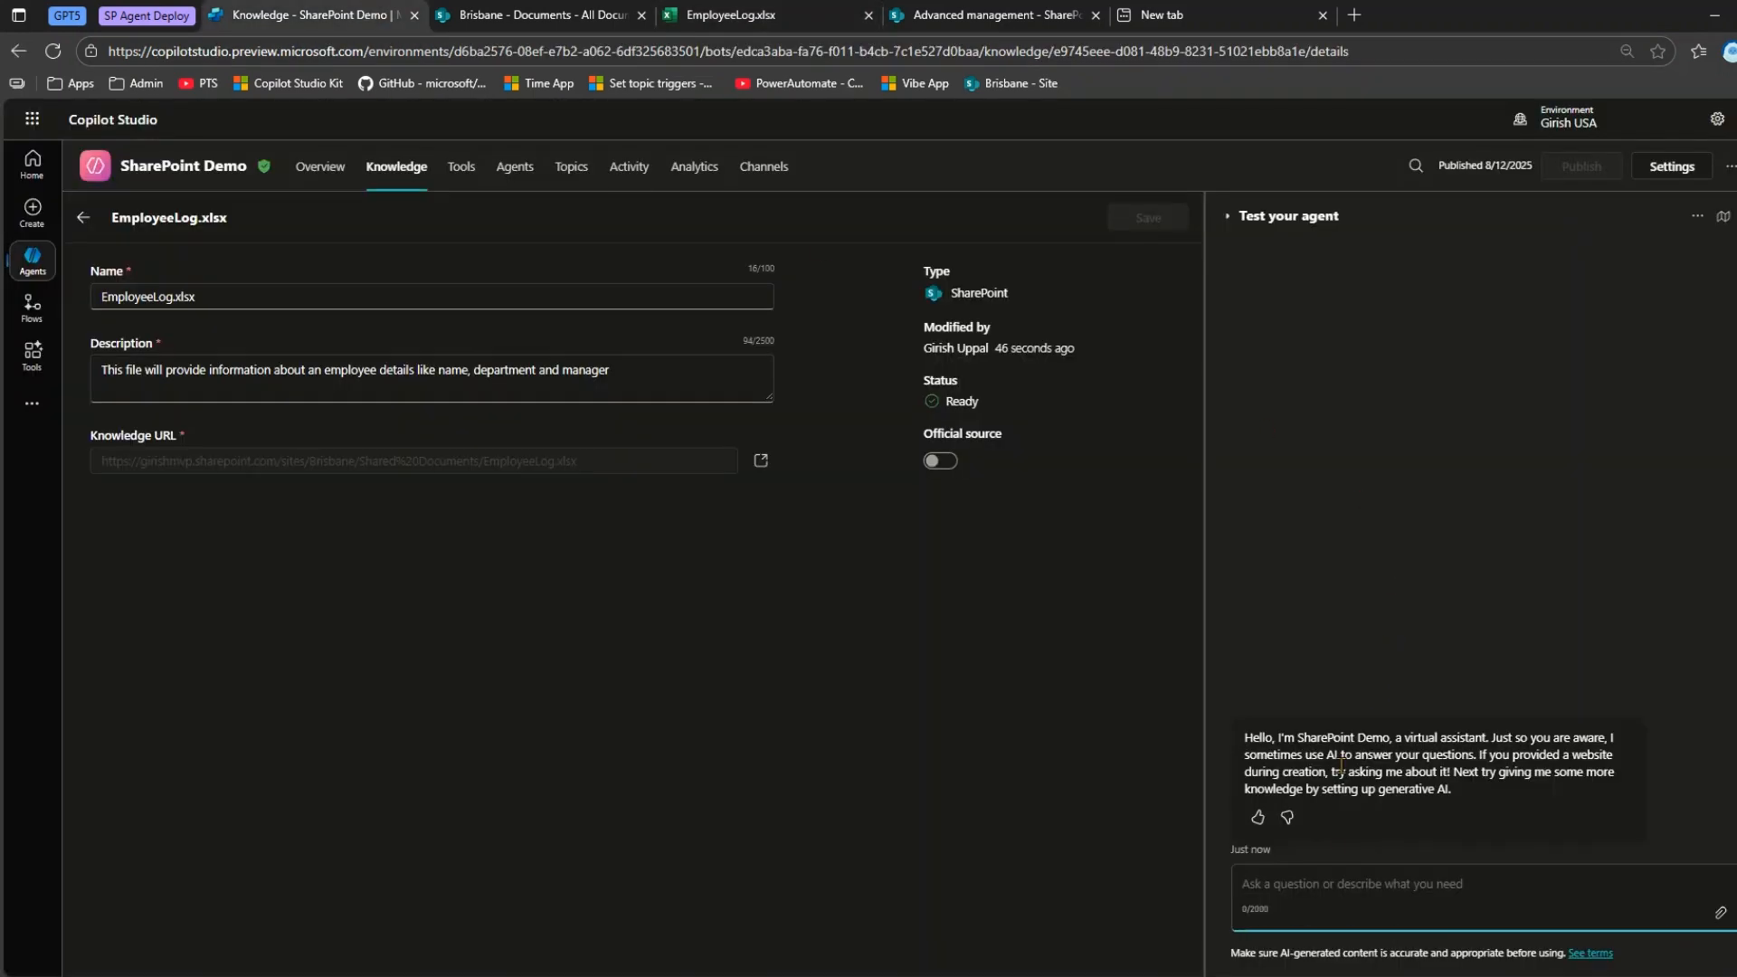
pyautogui.write('which de')
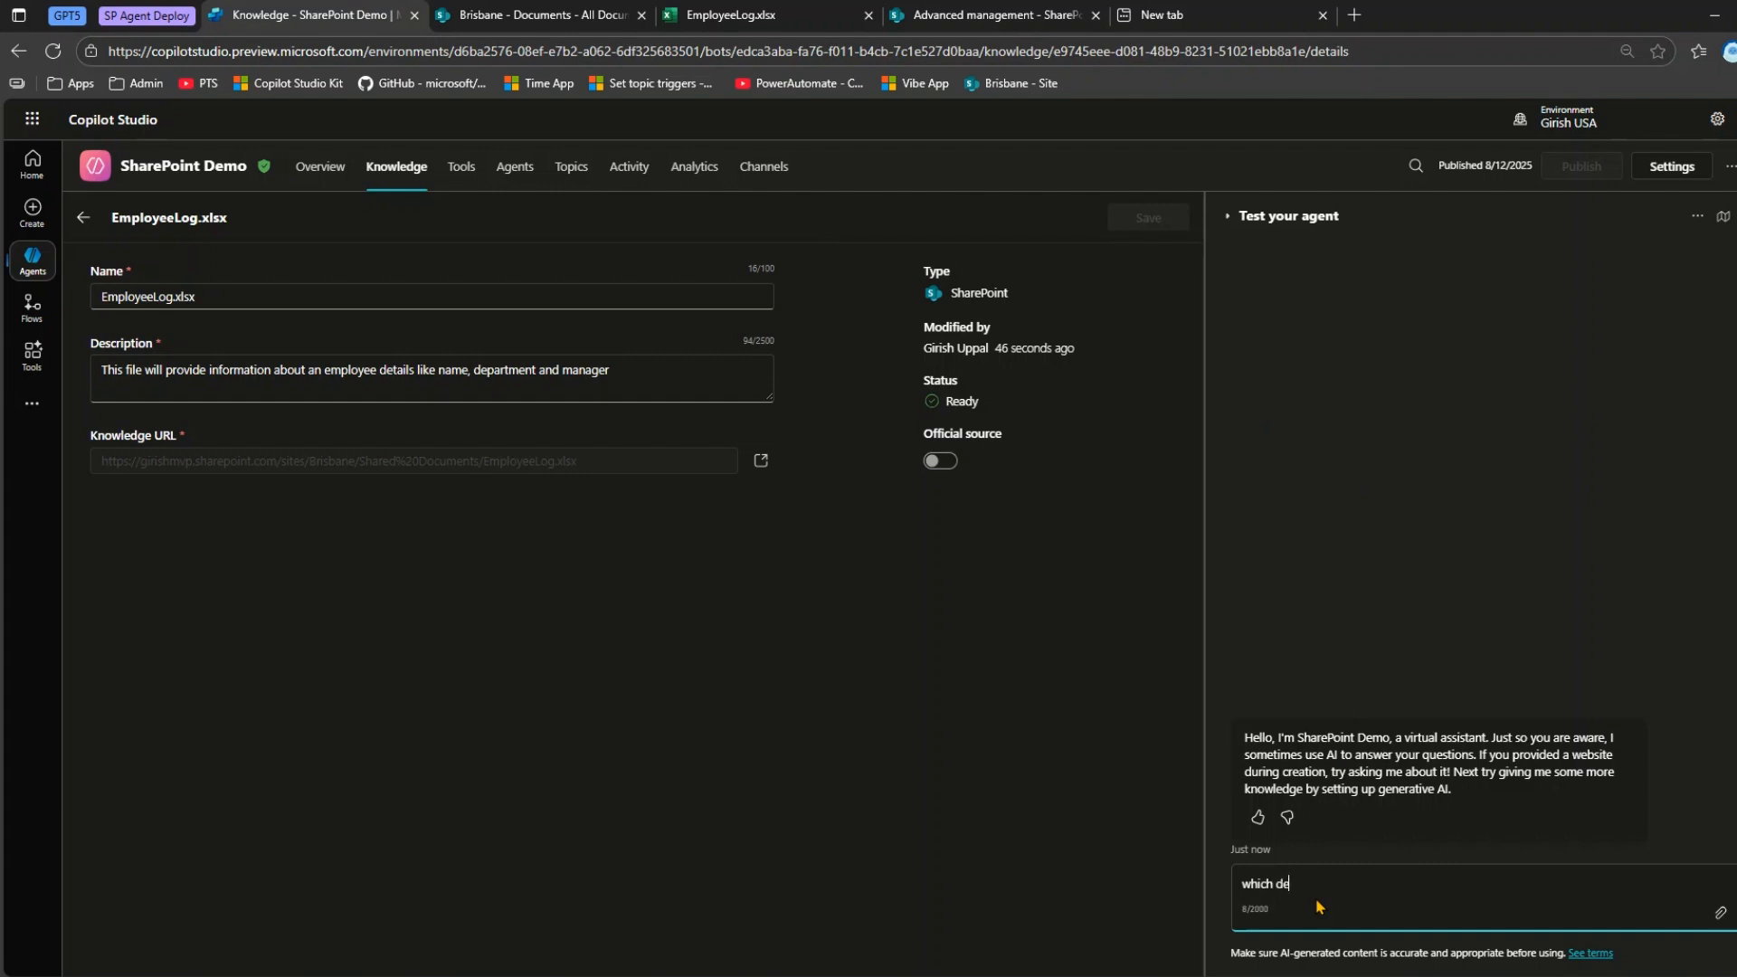
pyautogui.write('partment does Jason belongs to')
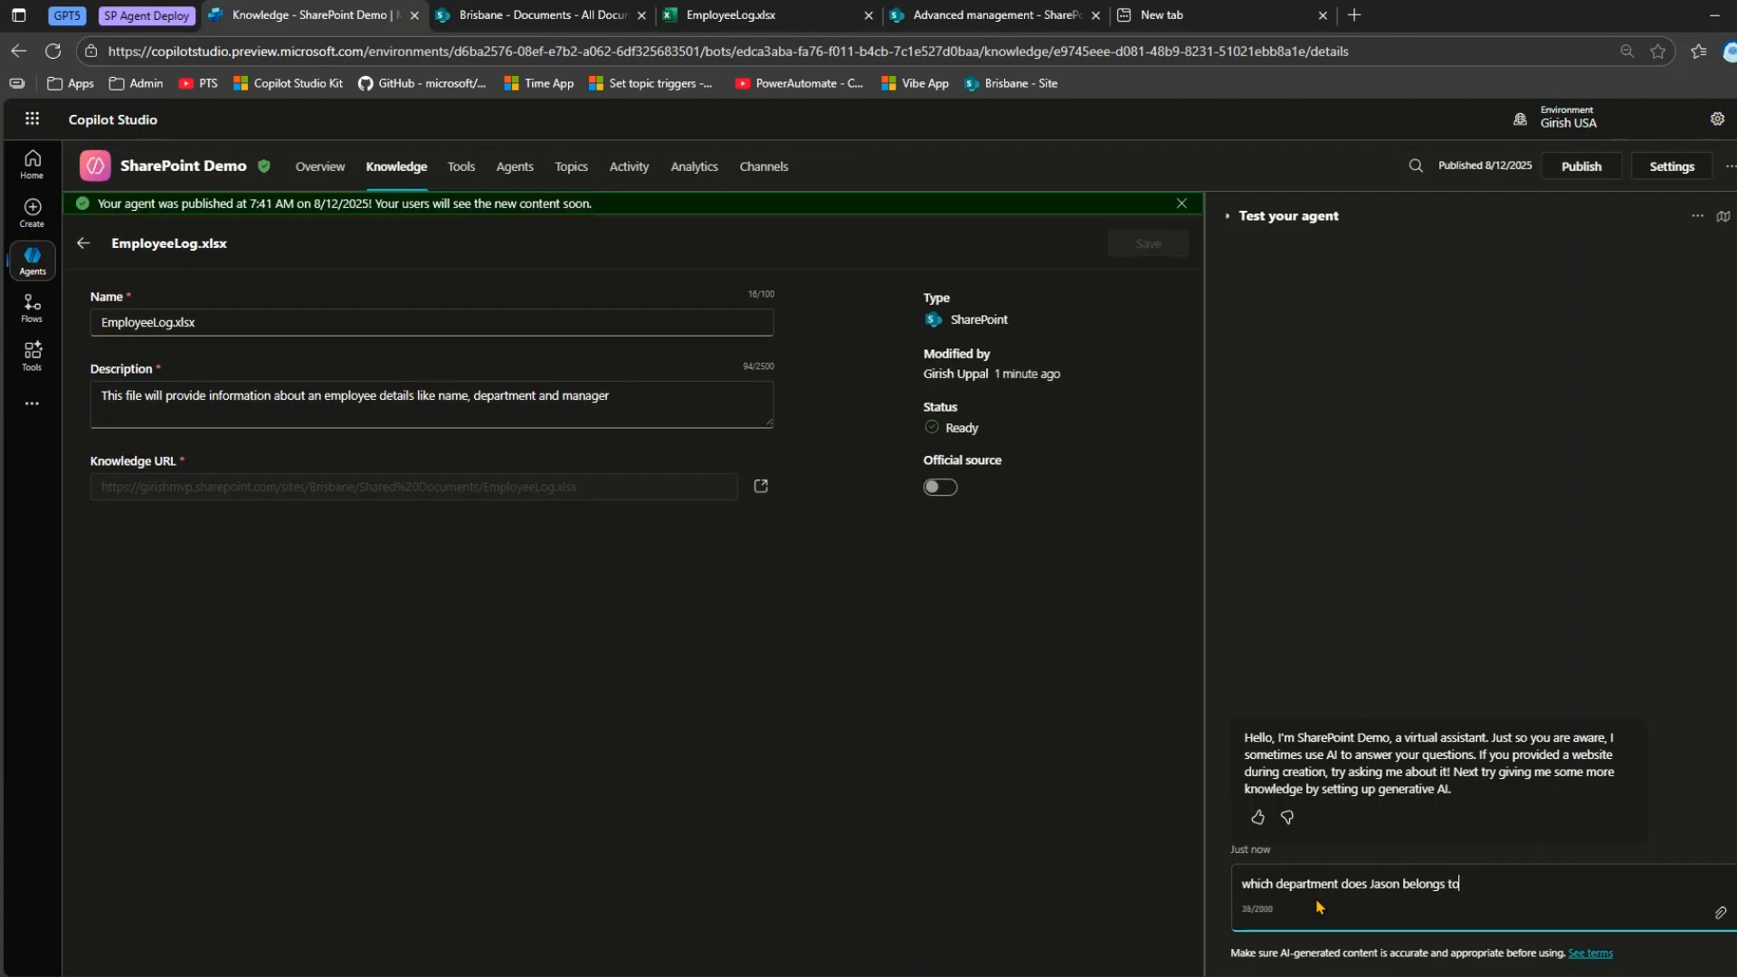
pyautogui.press('Return')
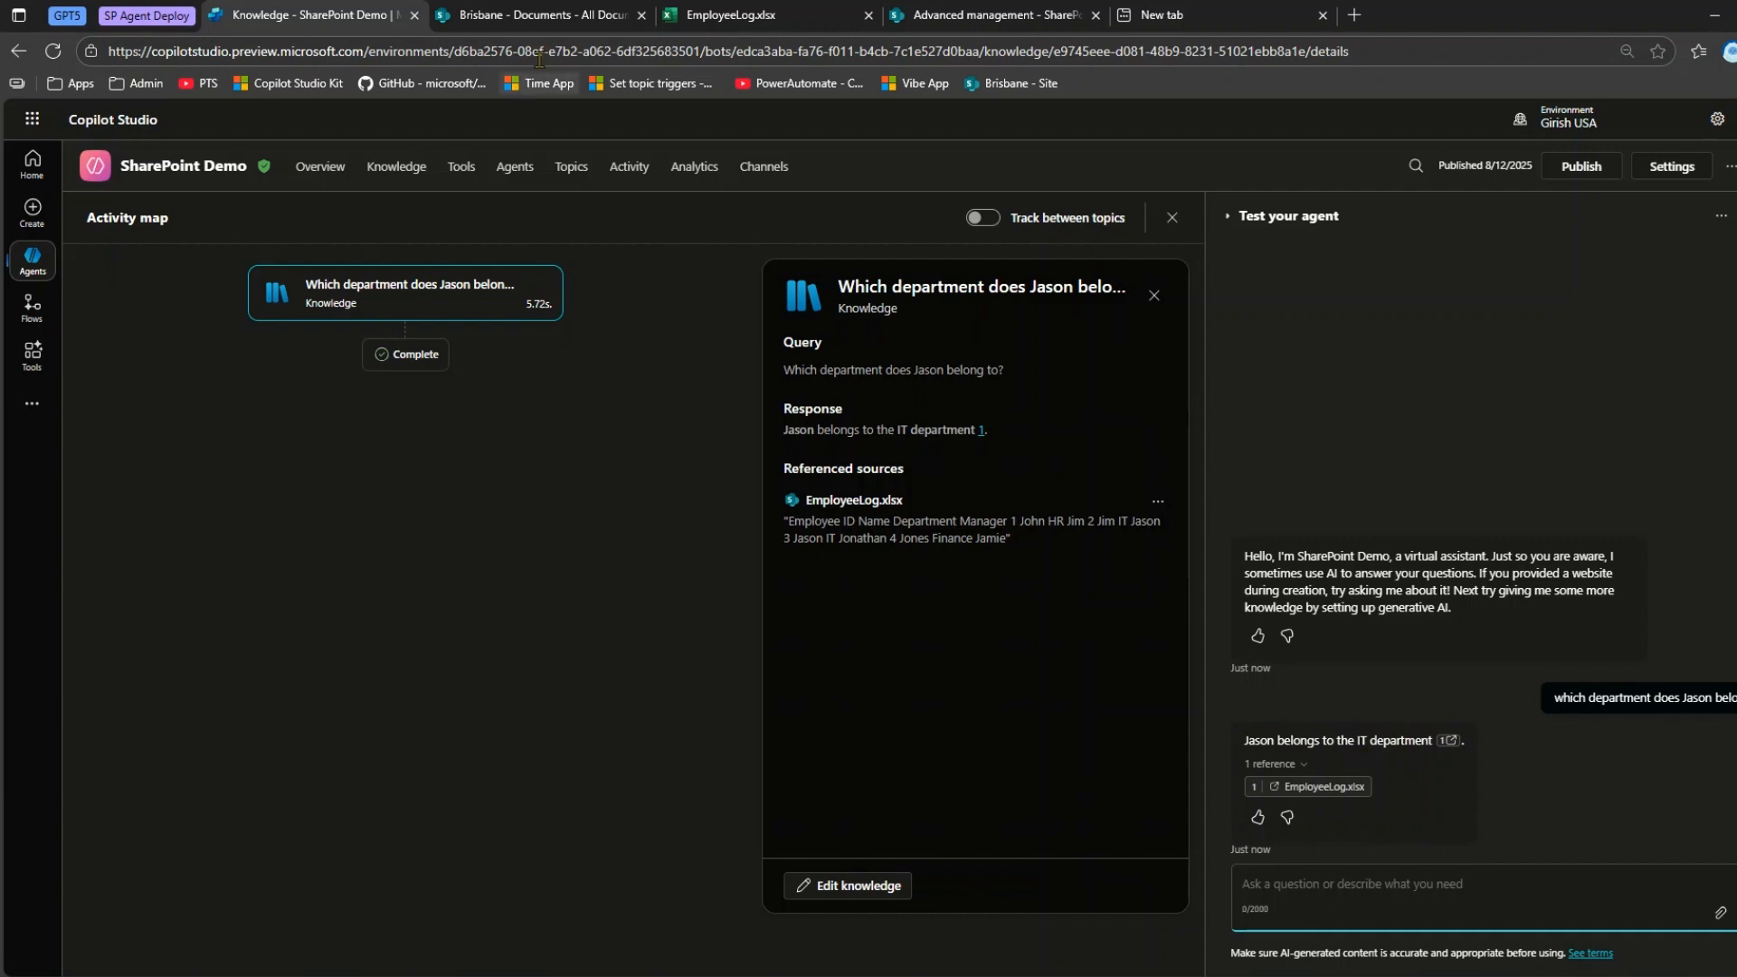
# Check the agent's answer against EmployeeLog.xlsx in Excel and ask the agent who manages the first listed employee.
pyautogui.click(717, 16)
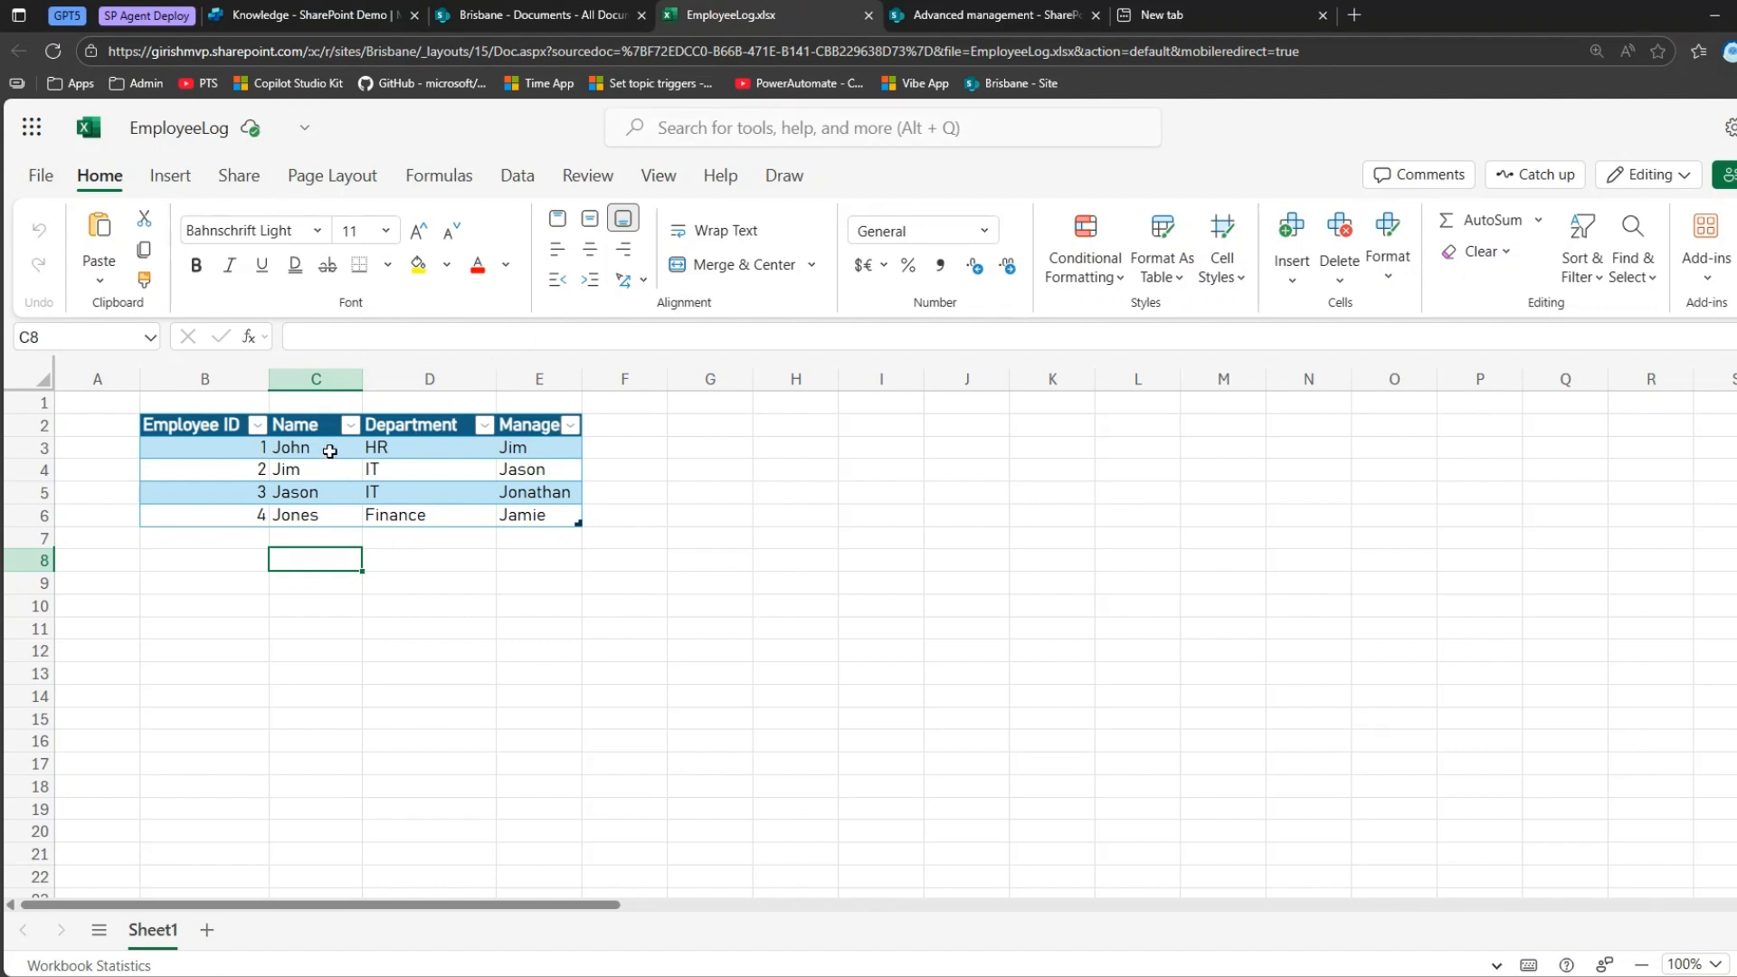
pyautogui.click(395, 17)
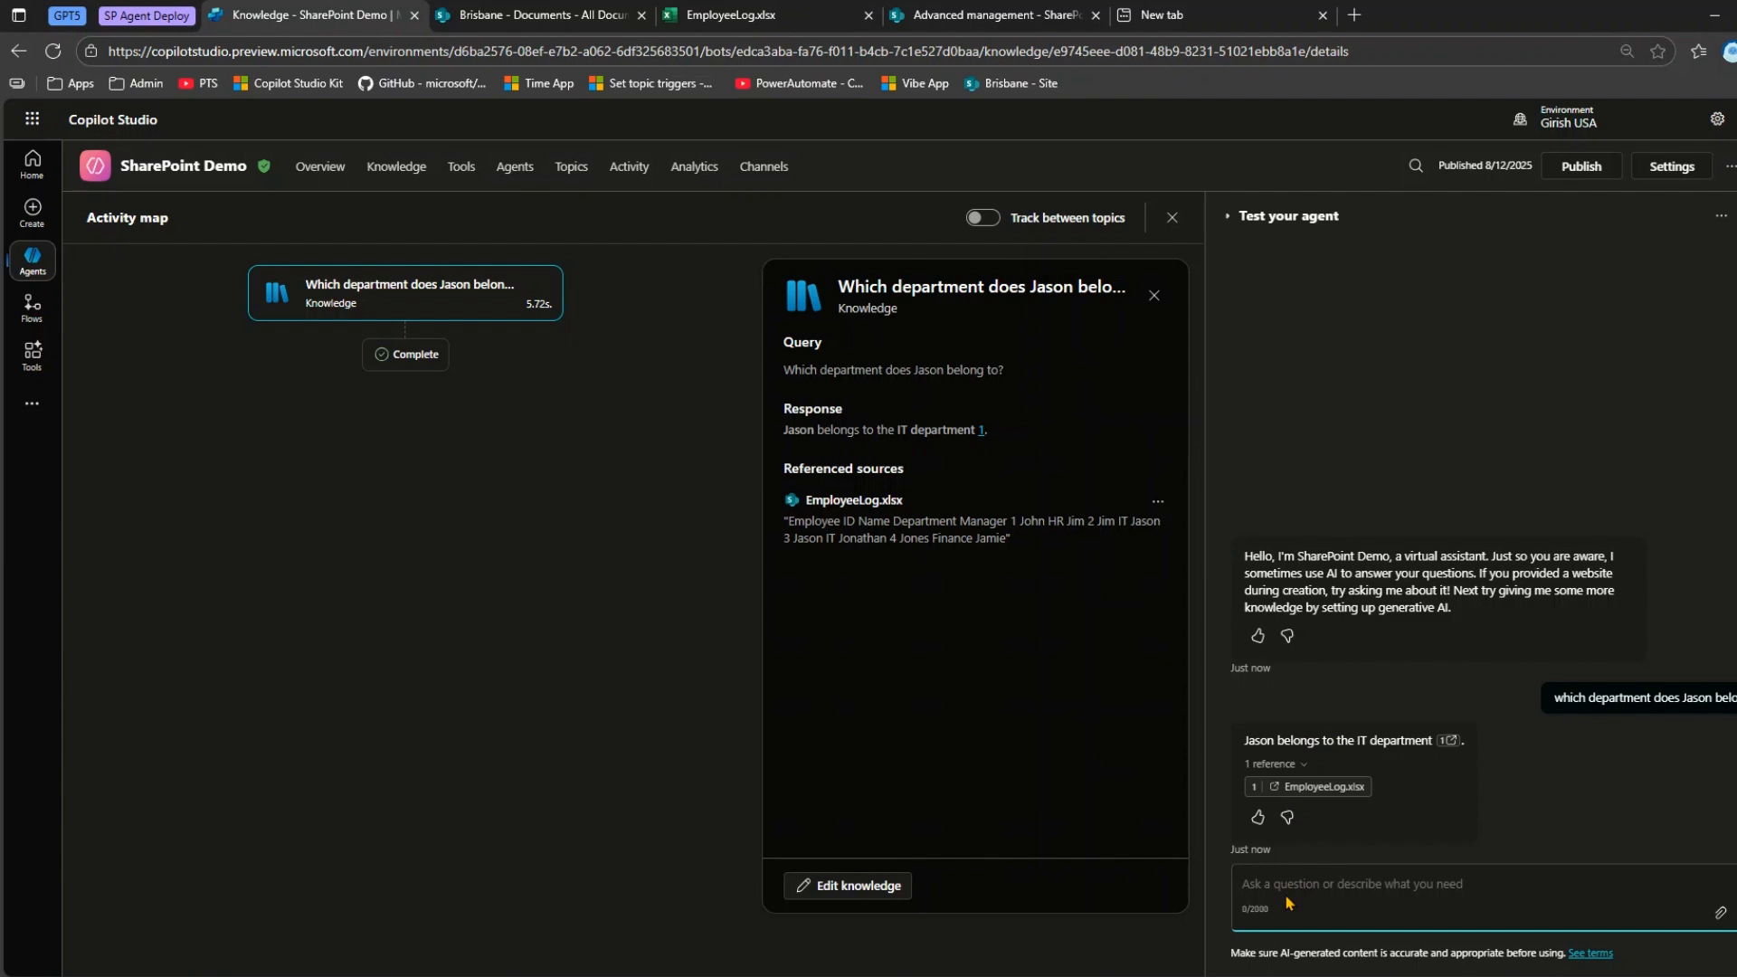
pyautogui.write('Who ')
pyautogui.write('is the manager o')
pyautogui.write('Jason')
pyautogui.press('Return')
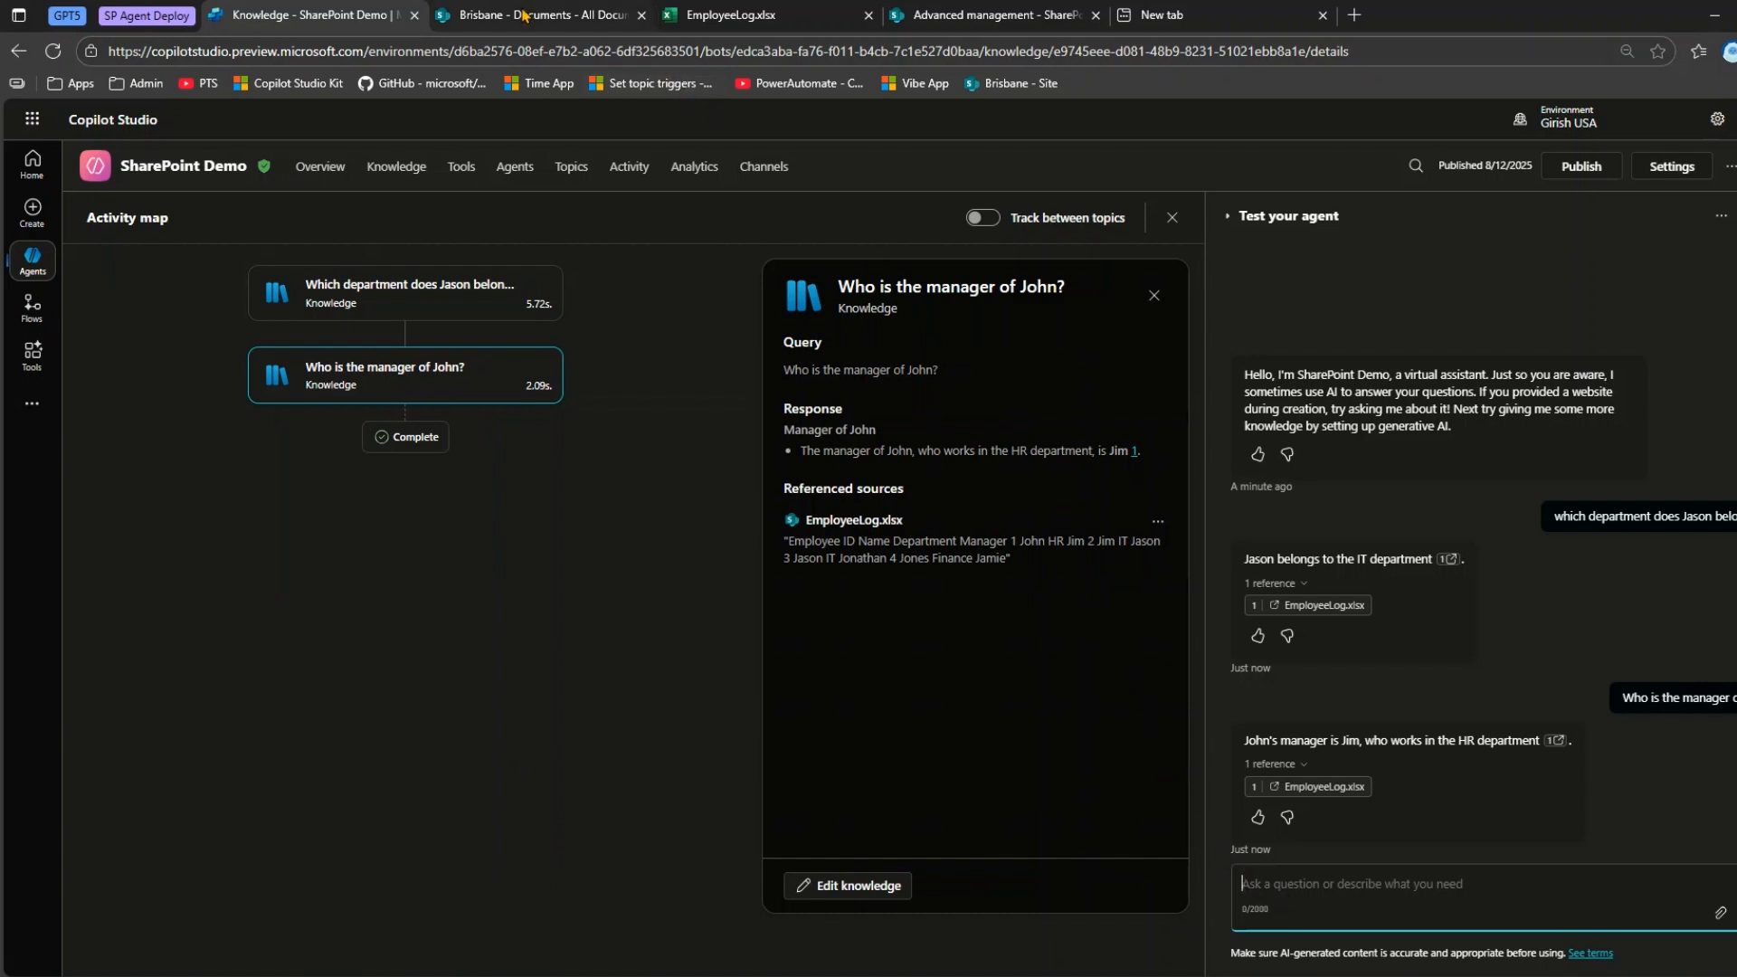
# Examine the employee table and the empty rows beneath it in EmployeeLog.xlsx, and return to the agent in Copilot Studio.
pyautogui.moveTo(510, 11)
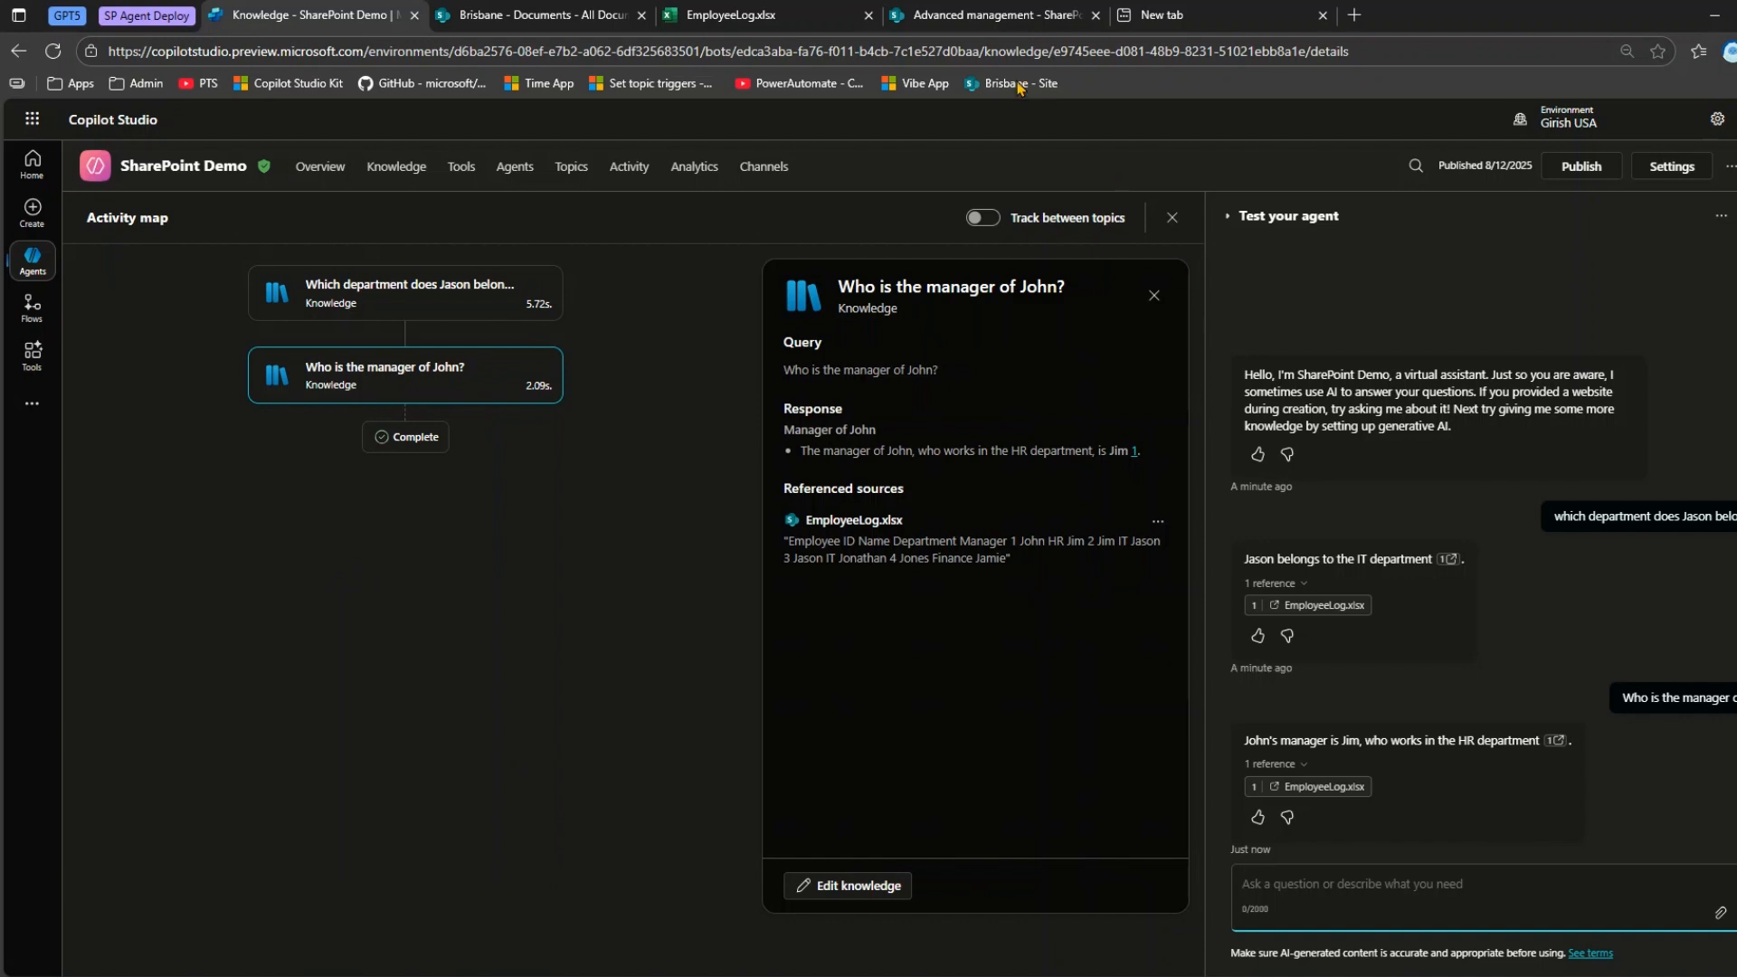
pyautogui.click(752, 16)
pyautogui.click(212, 582)
pyautogui.moveTo(208, 425); pyautogui.dragTo(507, 586)
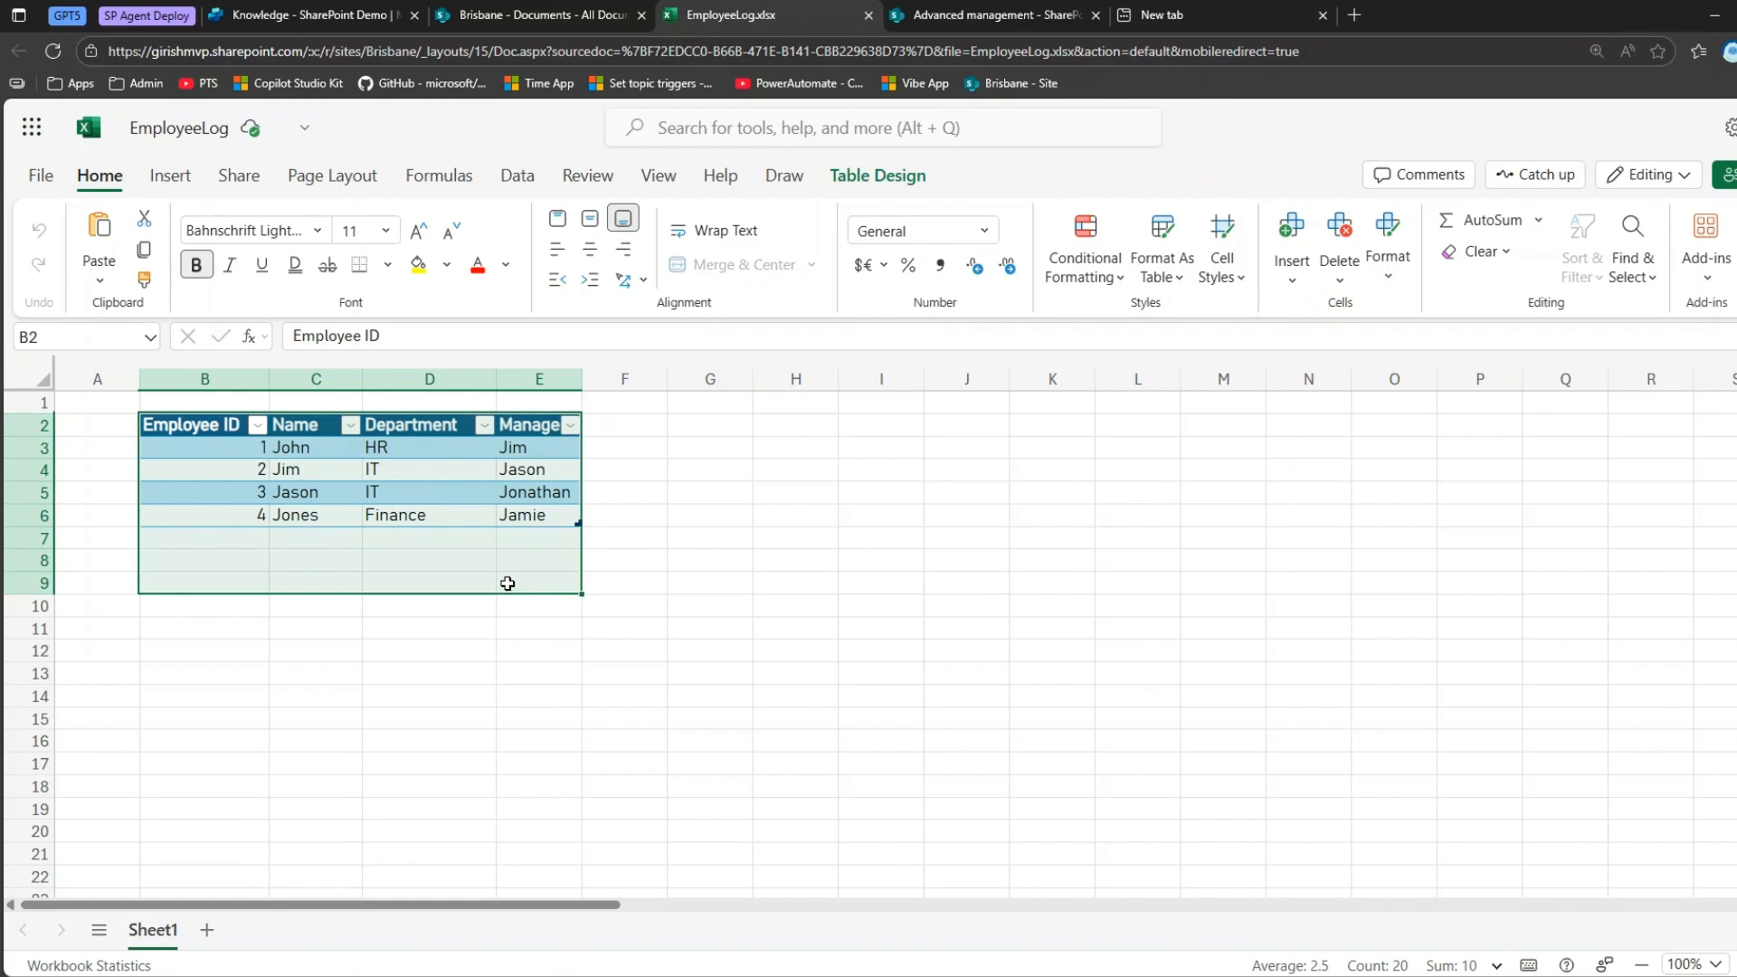
pyautogui.click(421, 650)
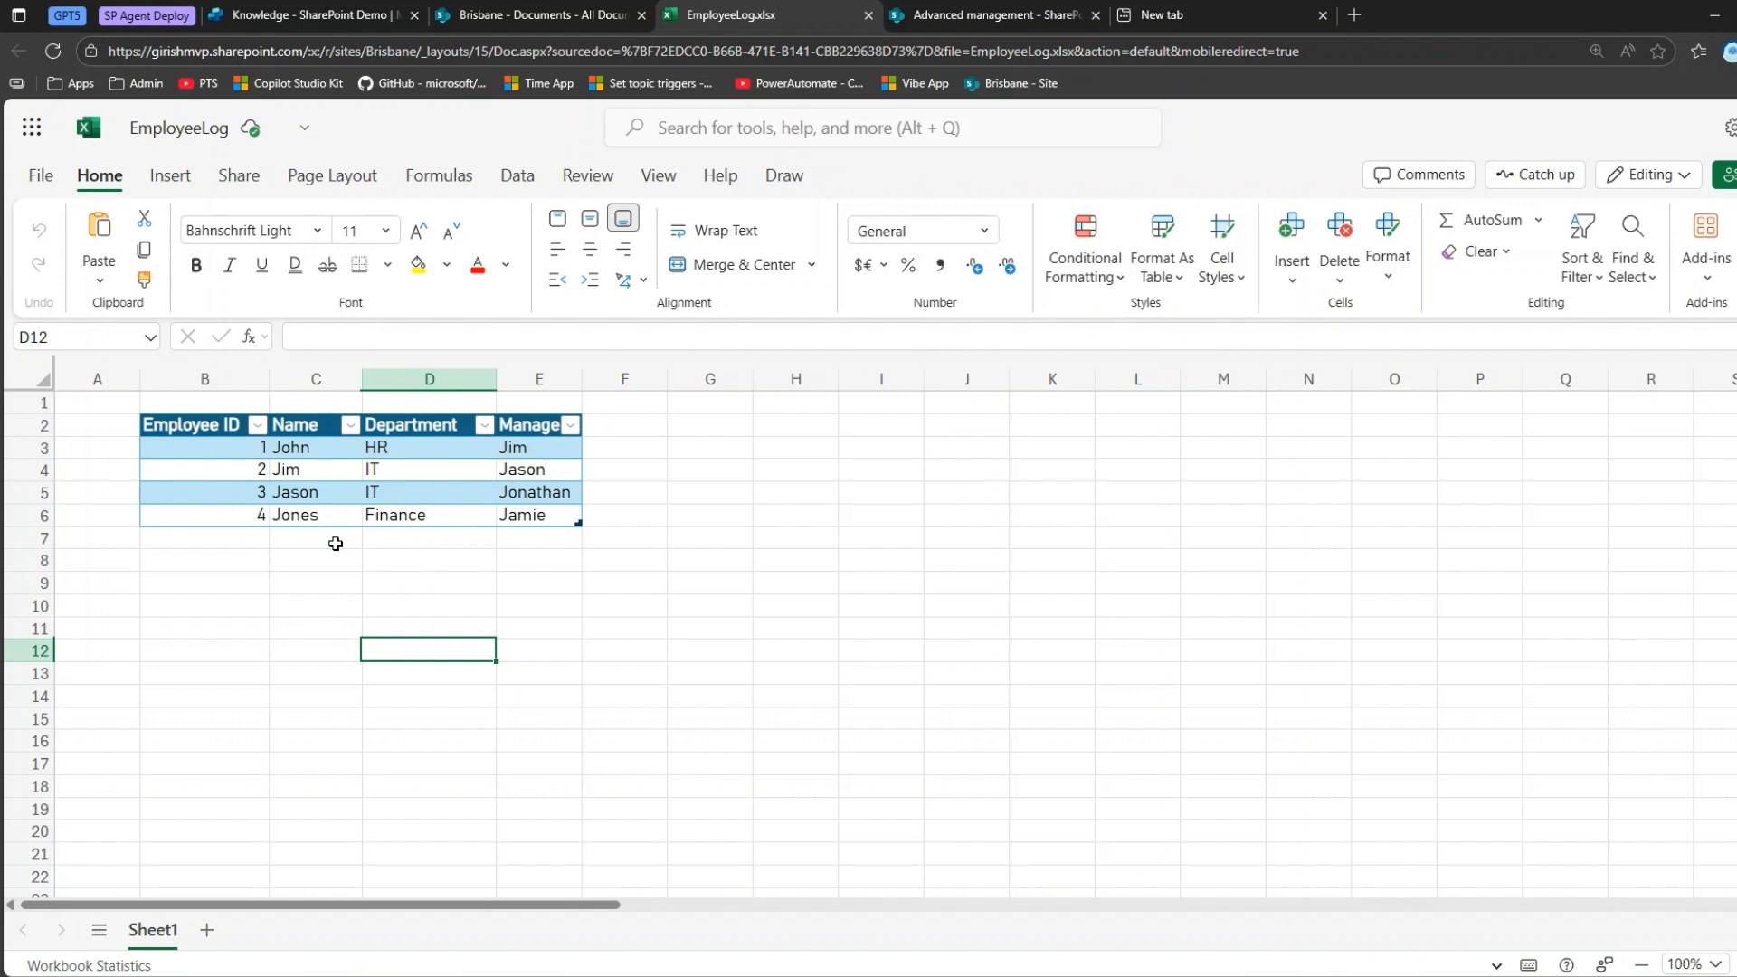
pyautogui.click(280, 538)
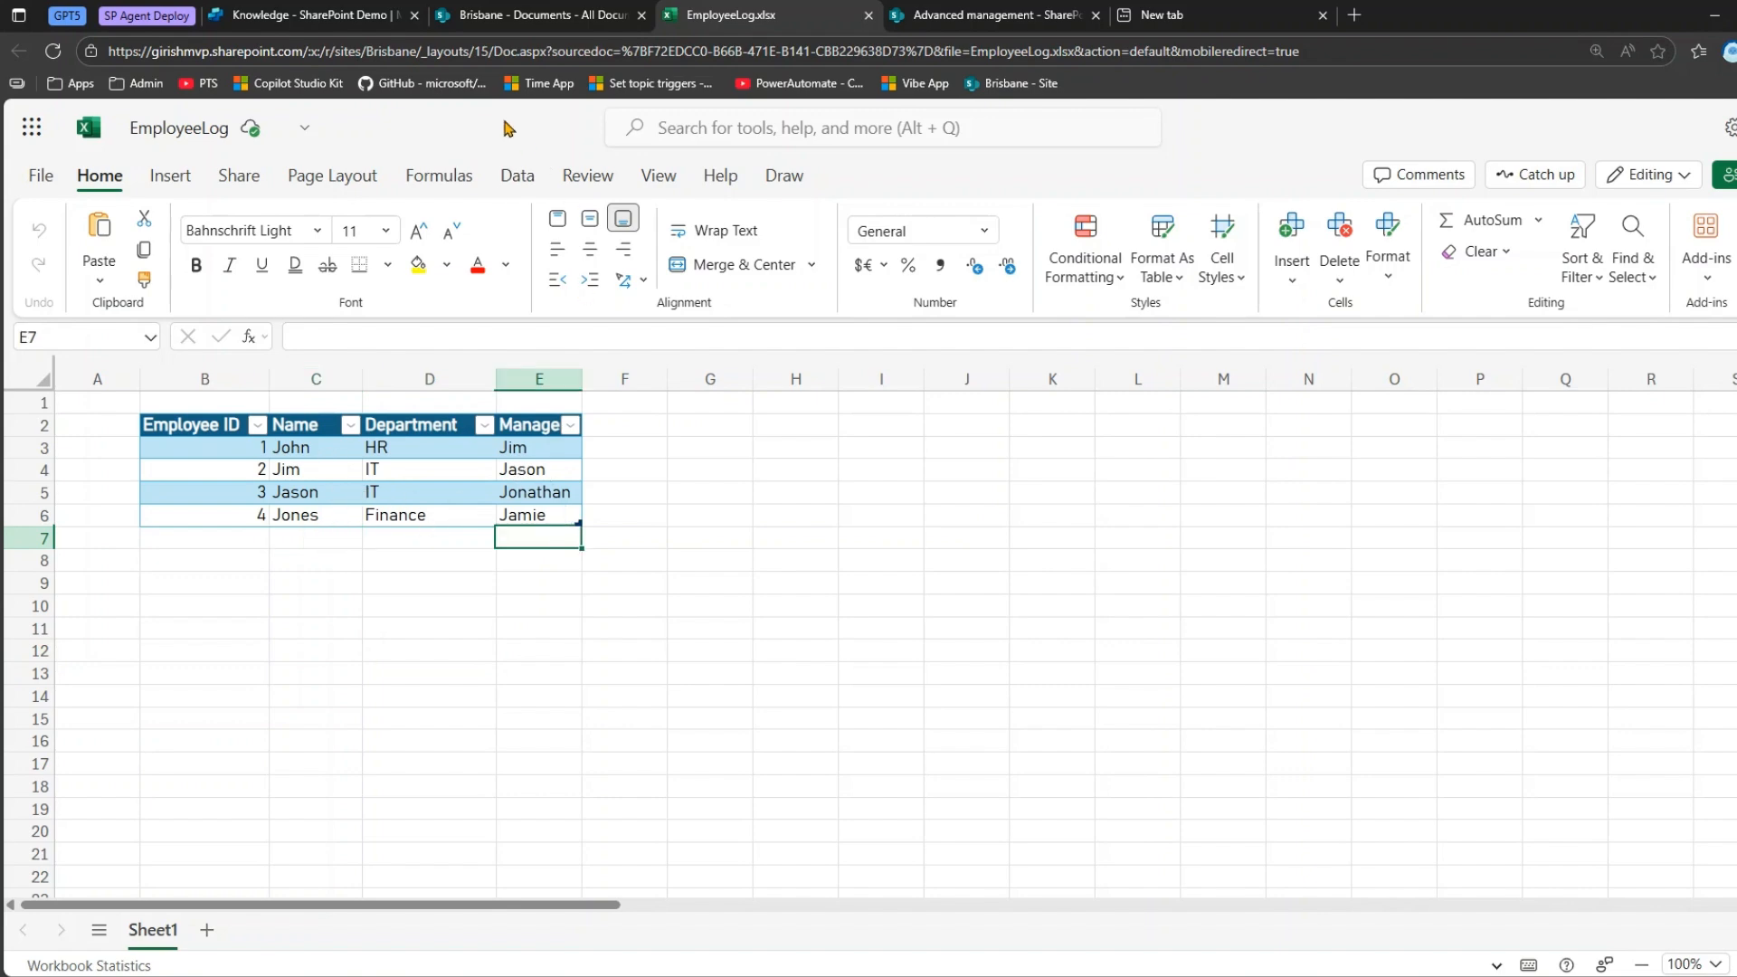
pyautogui.click(353, 15)
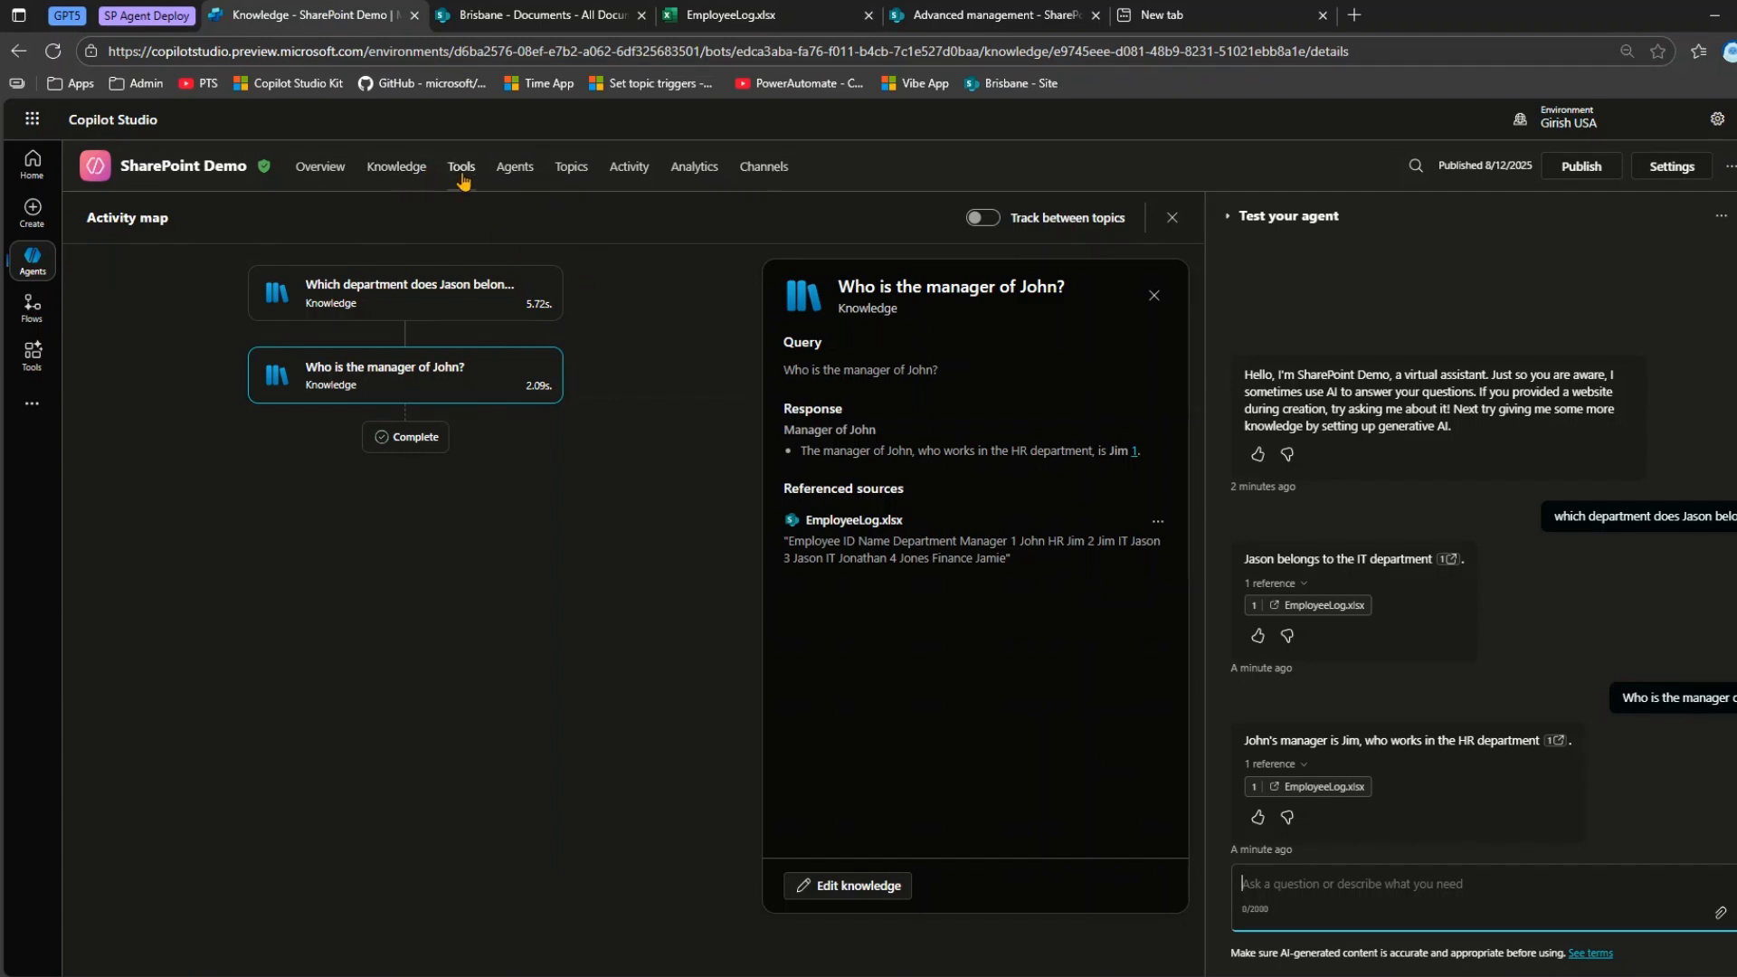